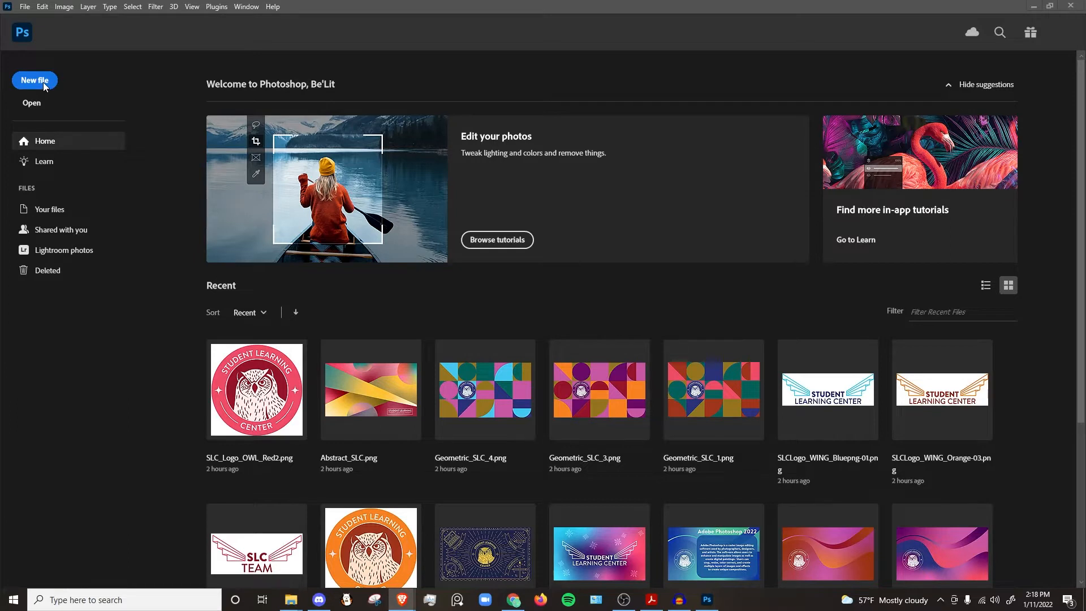
# Step: Start a new document and name its preset PhotoshopDemo
pyautogui.click(25, 6)
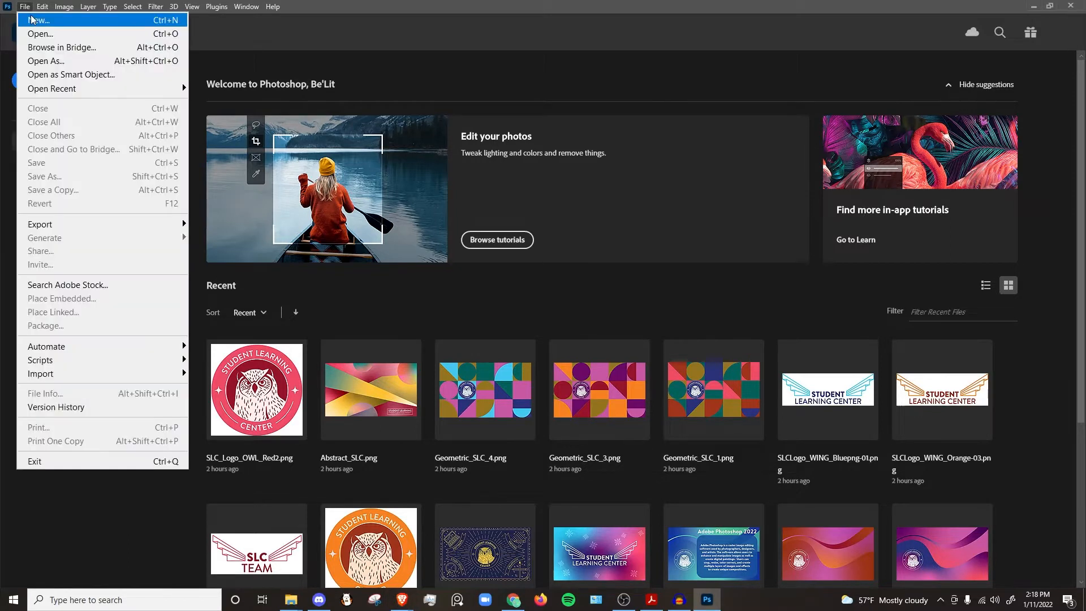
pyautogui.click(165, 27)
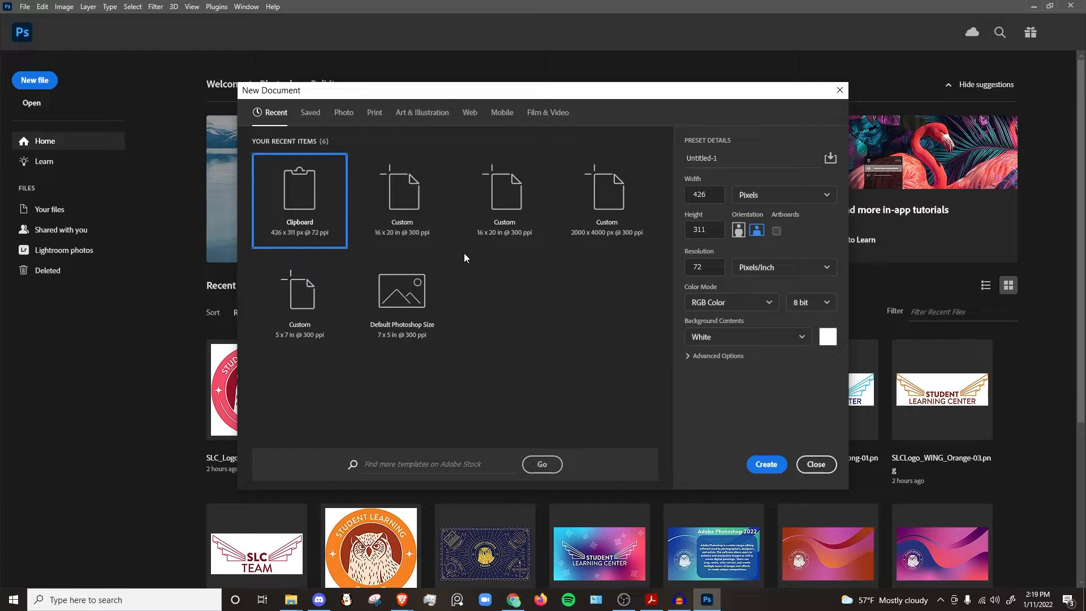
pyautogui.click(756, 158)
pyautogui.press('BackSpace')
pyautogui.press('BackSpace')
pyautogui.press('BackSpace')
pyautogui.press('BackSpace')
pyautogui.press('BackSpace')
pyautogui.press('BackSpace')
pyautogui.press('BackSpace')
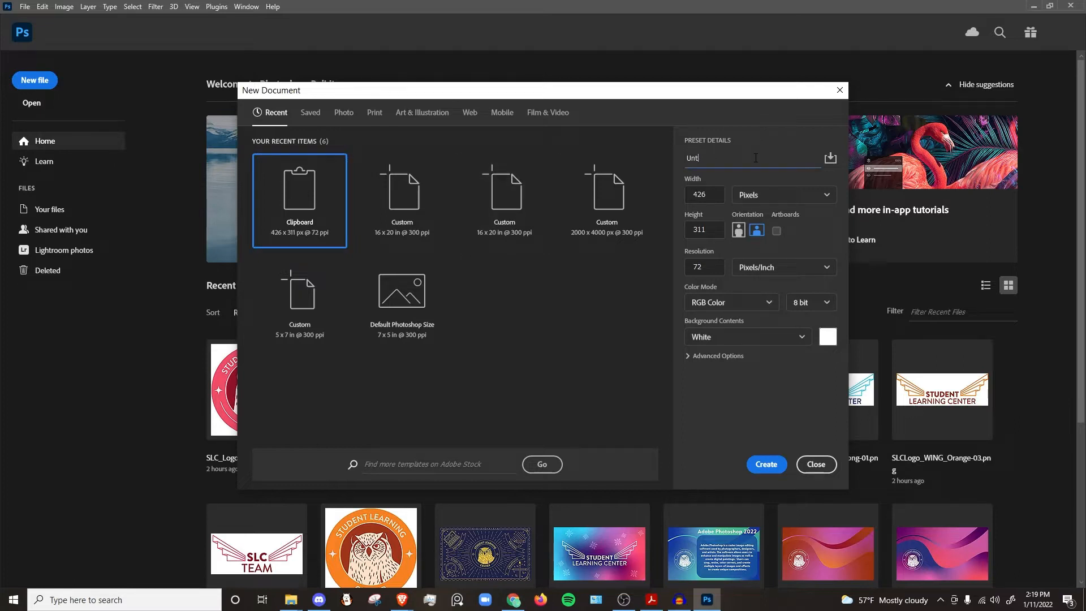
pyautogui.press('BackSpace')
pyautogui.press('BackSpace')
pyautogui.press('BackSpace')
pyautogui.write('PhotoshopDem,o')
pyautogui.press('BackSpace')
pyautogui.press('BackSpace')
pyautogui.write('o')
# Step: Examine the width unit, resolution and color mode options of the new document
pyautogui.moveTo(714, 197); pyautogui.dragTo(694, 194)
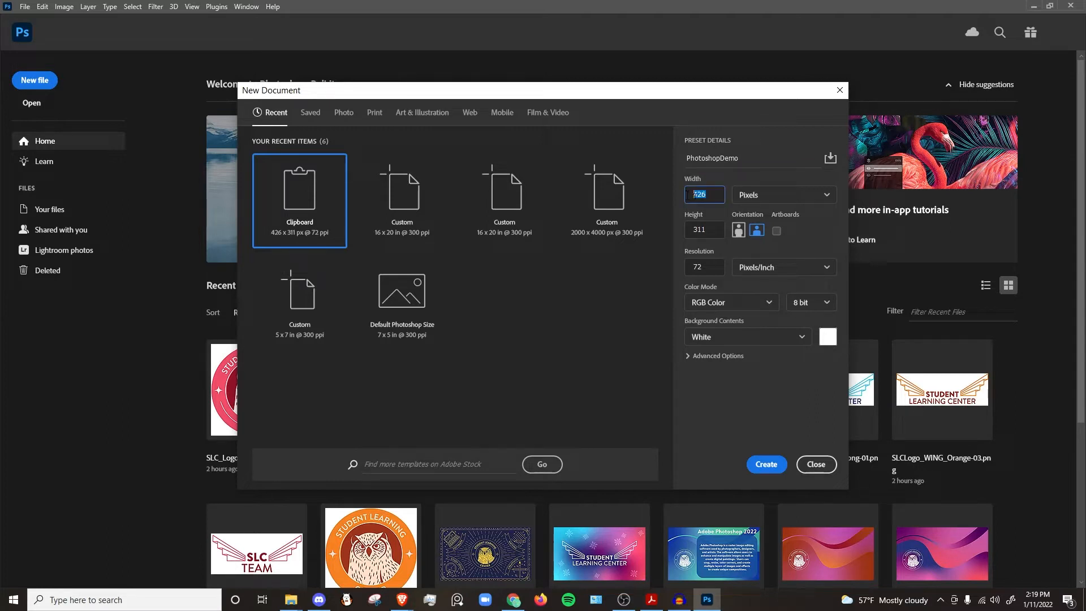
pyautogui.click(778, 195)
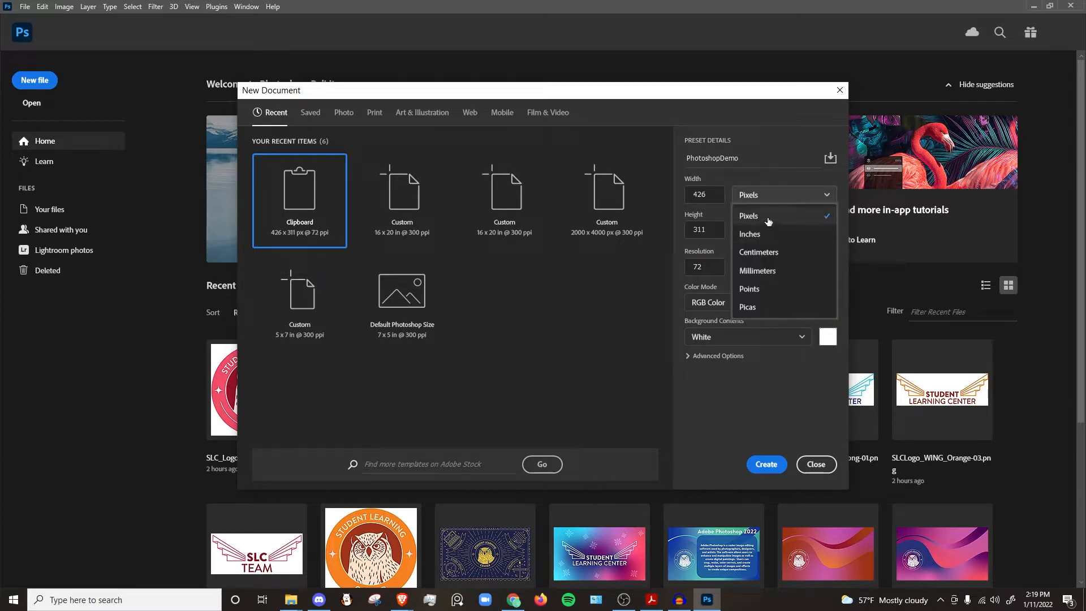
pyautogui.click(765, 183)
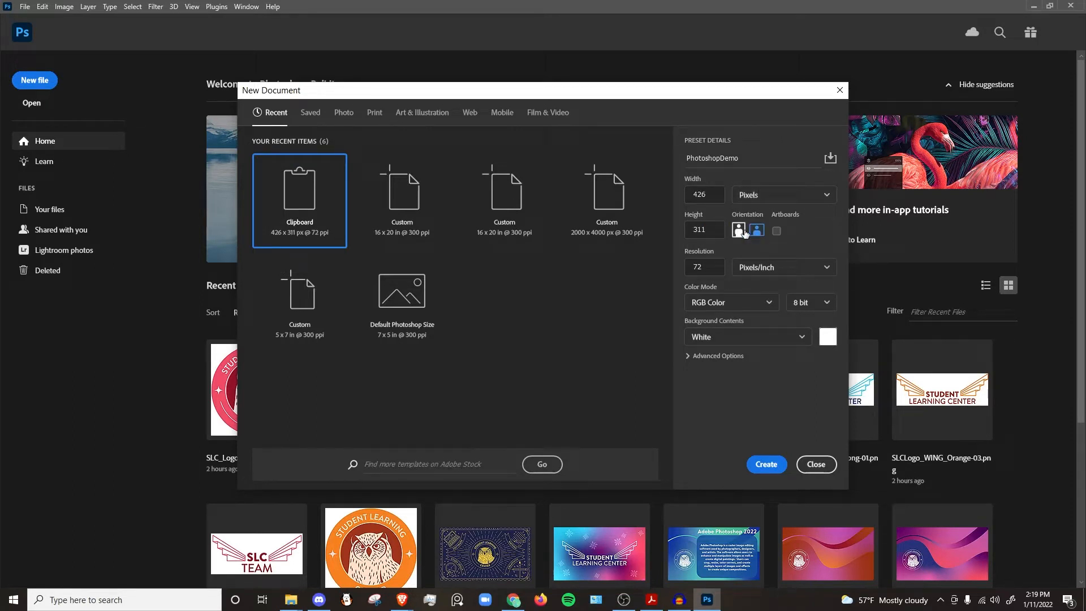
pyautogui.click(719, 264)
pyautogui.click(749, 302)
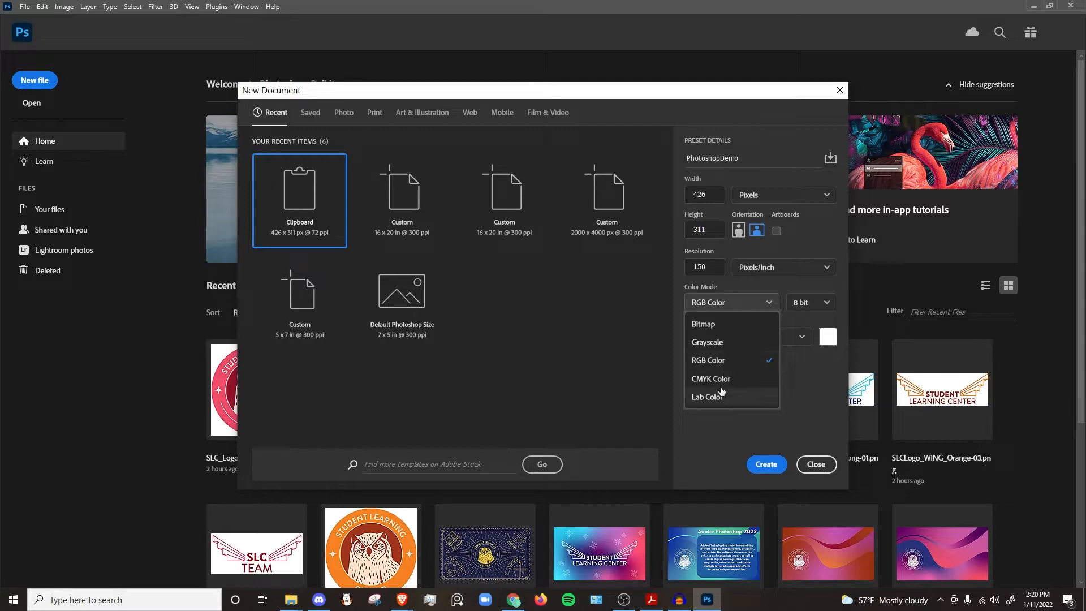
pyautogui.click(745, 287)
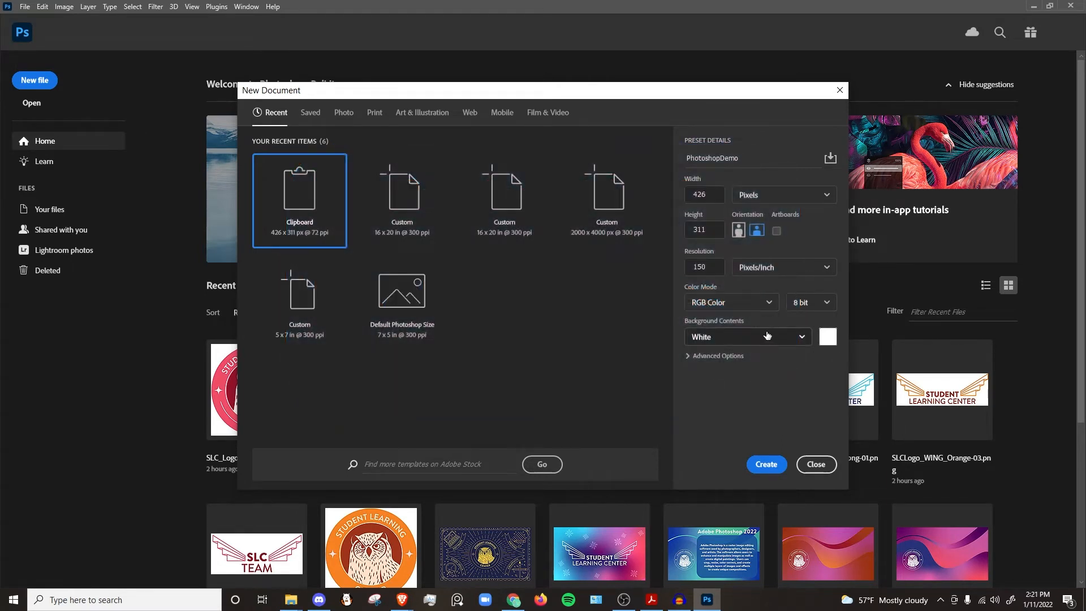
# Step: Examine the background contents choices and the advanced options, leaving the background White
pyautogui.click(767, 336)
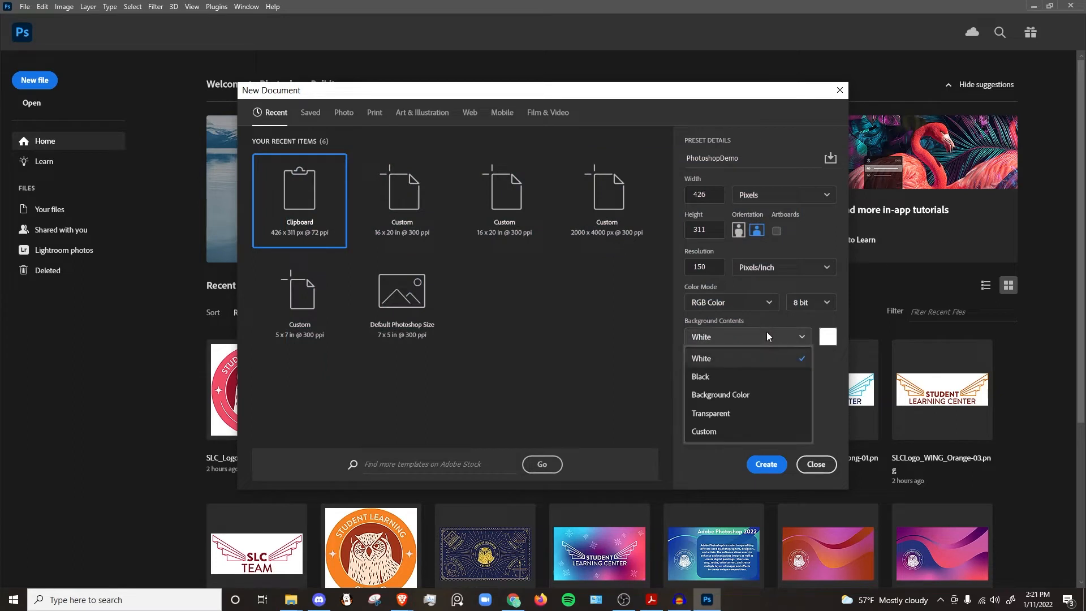
pyautogui.click(725, 375)
pyautogui.click(736, 337)
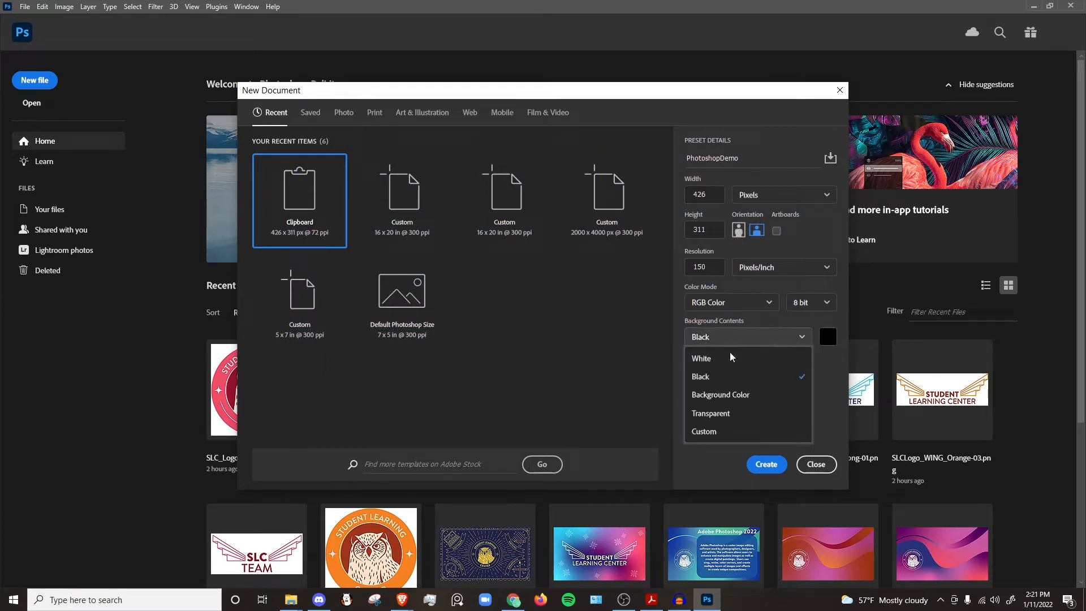
pyautogui.click(730, 356)
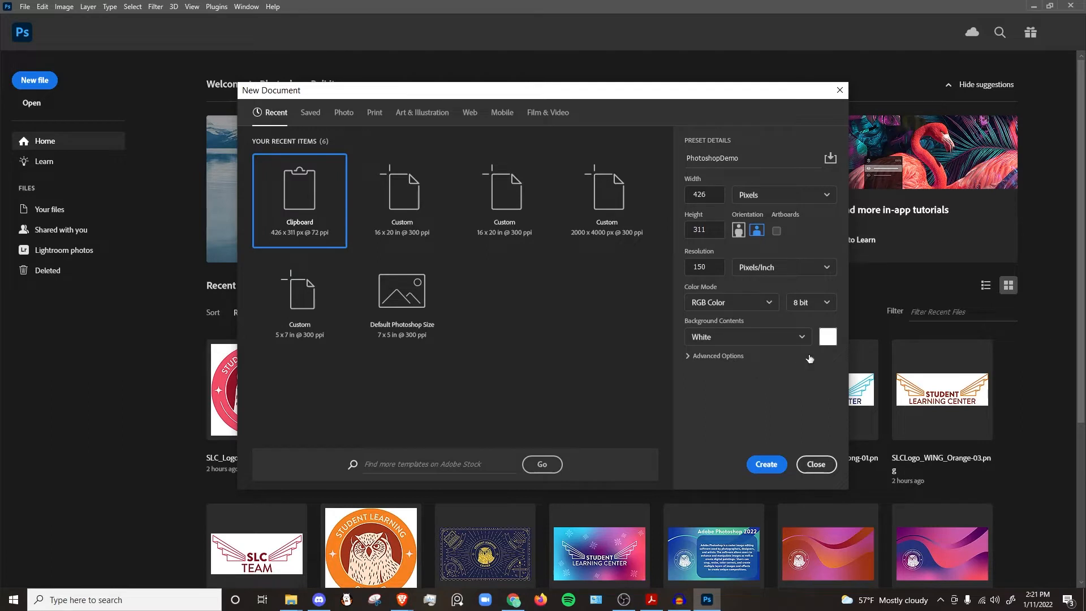
pyautogui.click(786, 336)
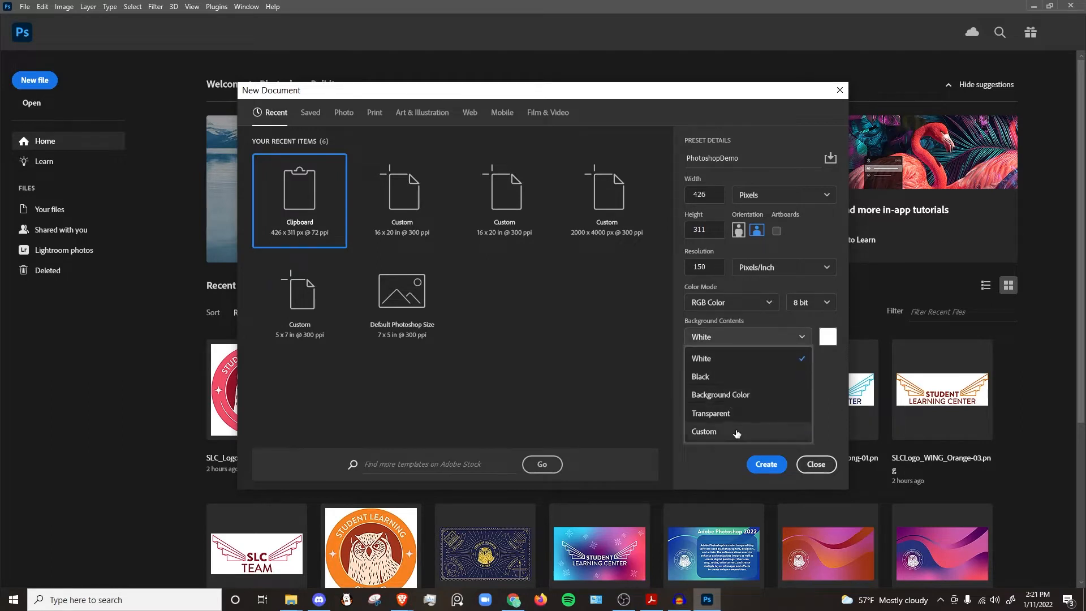
pyautogui.click(829, 364)
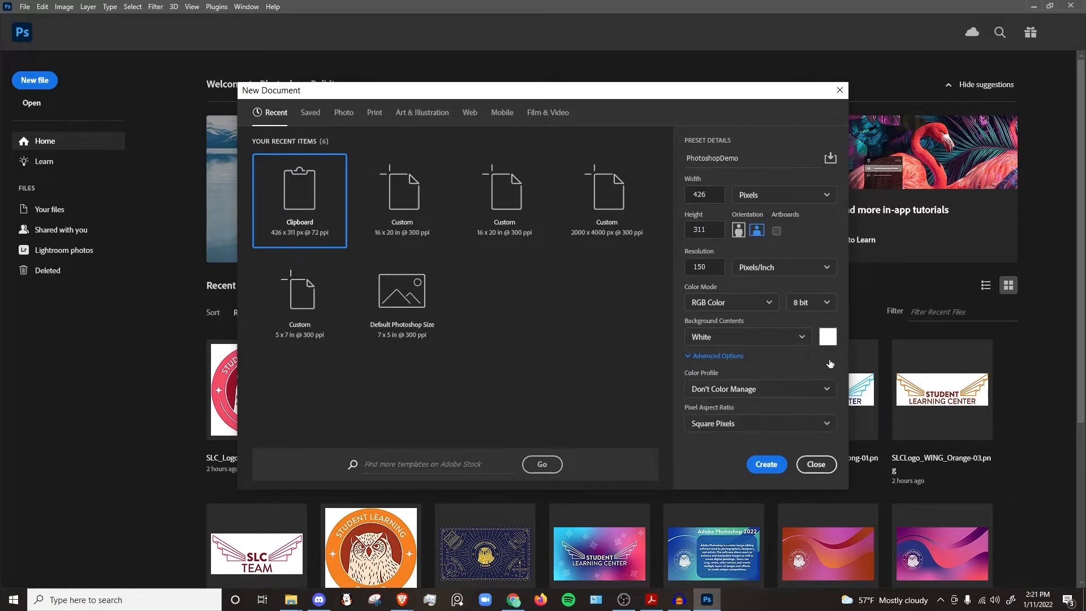
pyautogui.click(744, 341)
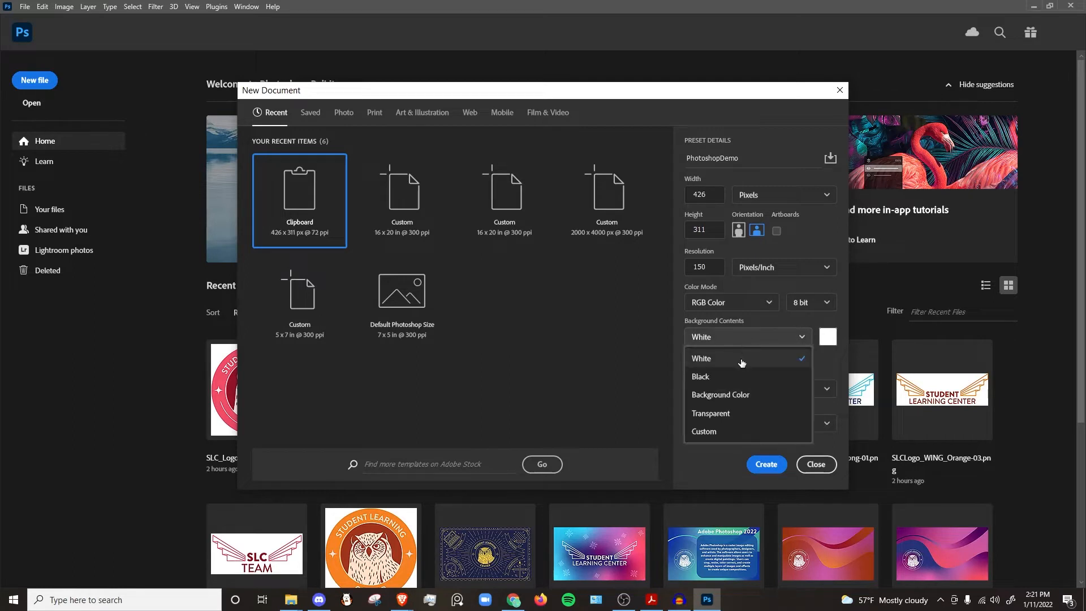
pyautogui.click(744, 362)
pyautogui.click(783, 362)
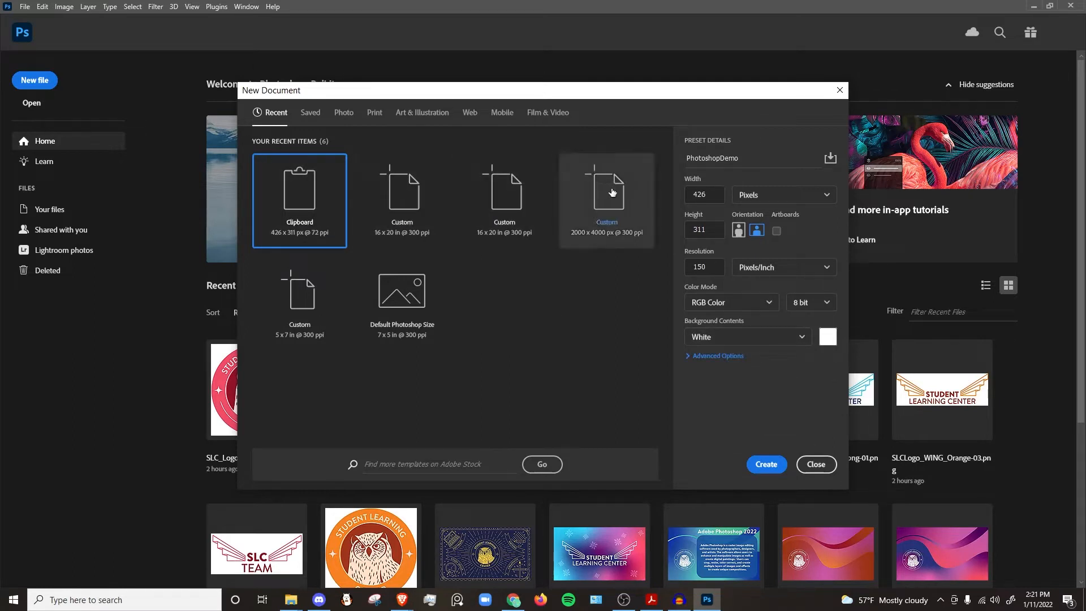
# Step: Browse the Saved, Photo, Print and Art & Illustration preset categories, returning to Recent
pyautogui.click(309, 113)
pyautogui.click(350, 113)
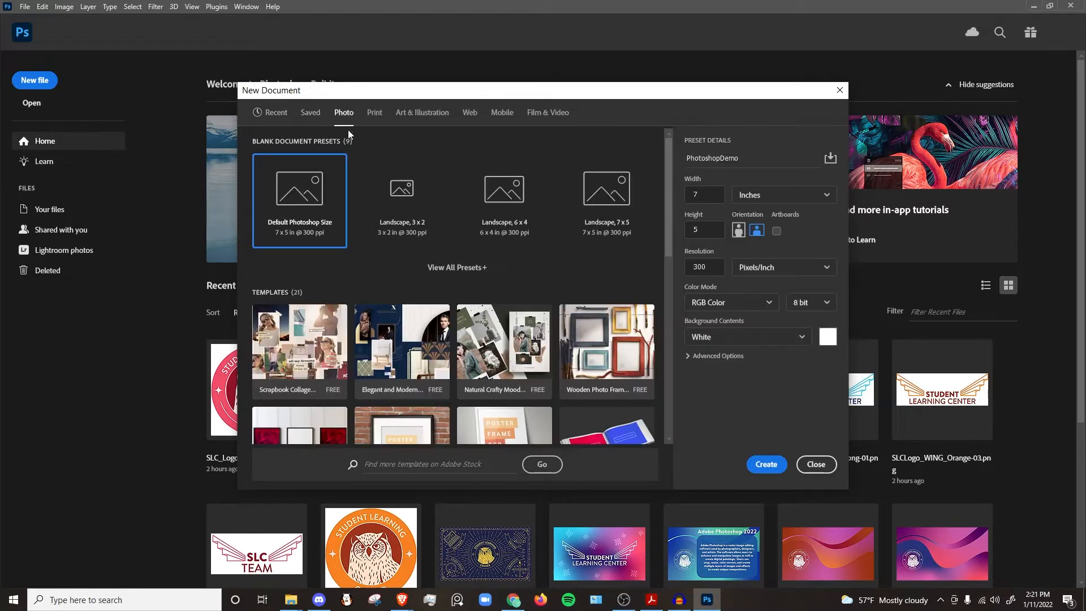
pyautogui.click(374, 113)
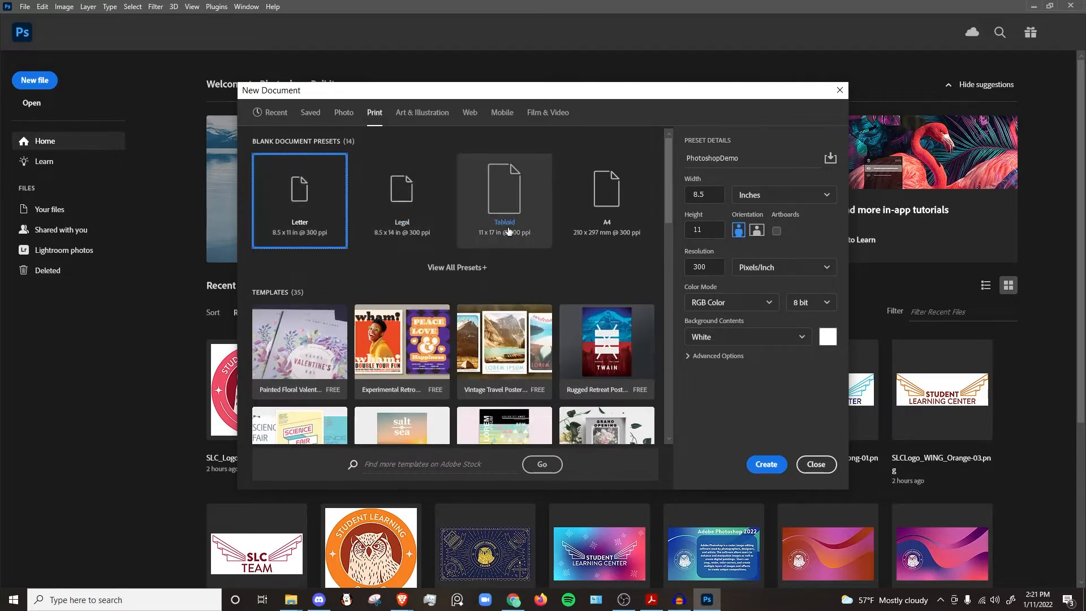
pyautogui.click(415, 113)
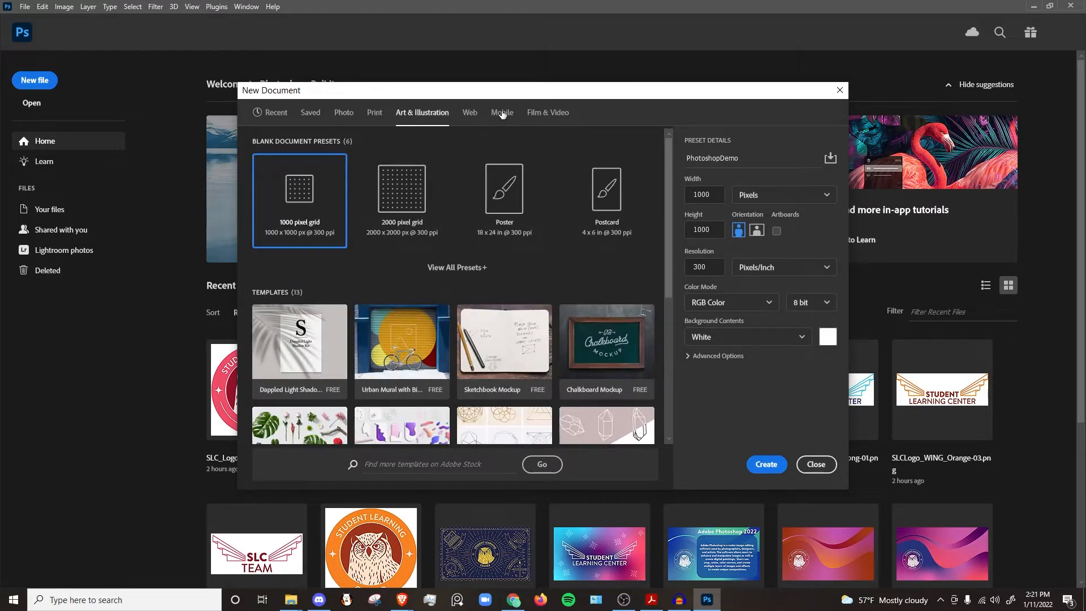
pyautogui.click(273, 113)
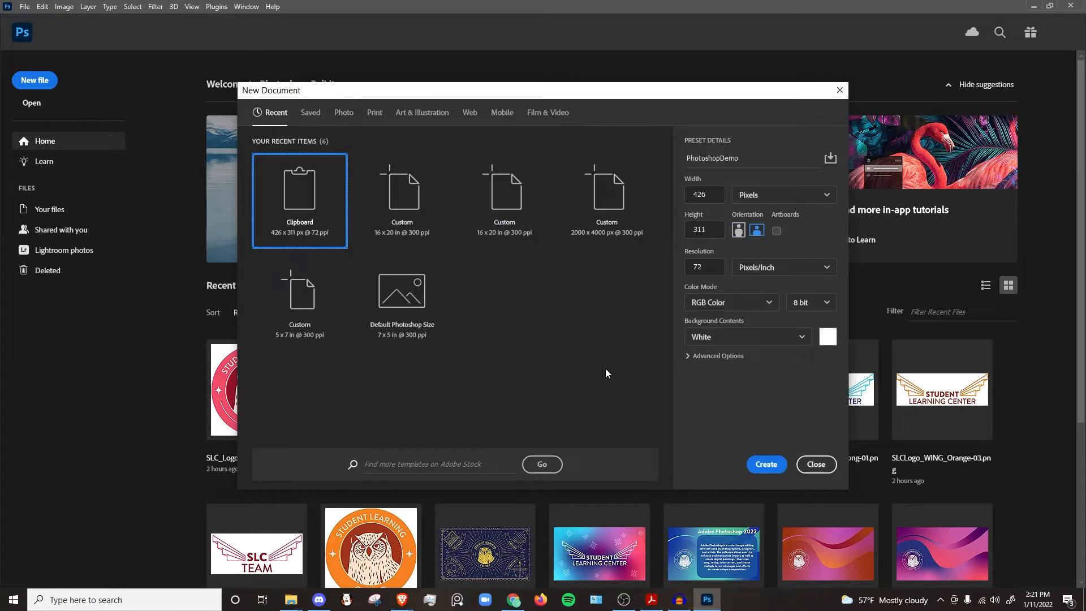
# Step: Set the document to 1080 × 2000 pixels at 150 pixels/inch and create it
pyautogui.click(715, 194)
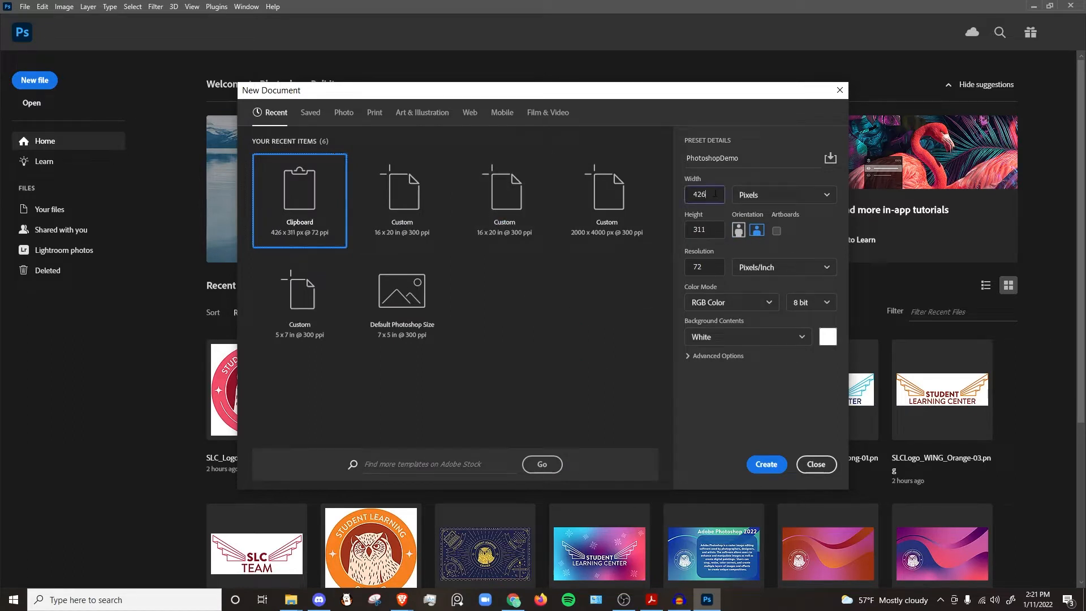
pyautogui.press('BackSpace')
pyautogui.press('BackSpace')
pyautogui.press('BackSpace')
pyautogui.write('1080')
pyautogui.click(713, 231)
pyautogui.press('BackSpace')
pyautogui.press('BackSpace')
pyautogui.write('2000')
pyautogui.click(716, 270)
pyautogui.press('BackSpace')
pyautogui.press('BackSpace')
pyautogui.write('150')
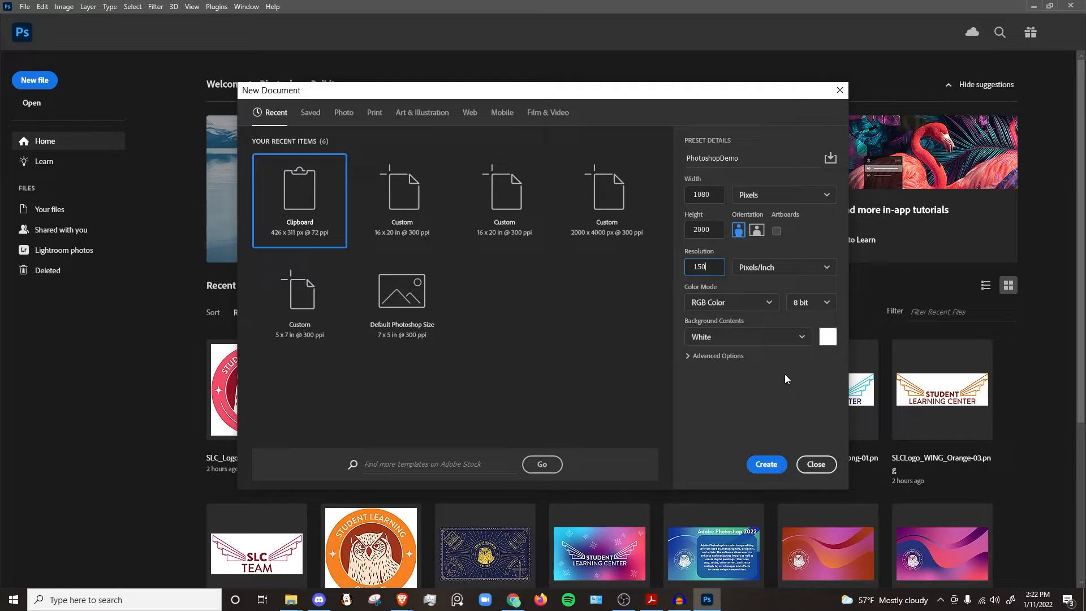
pyautogui.click(767, 465)
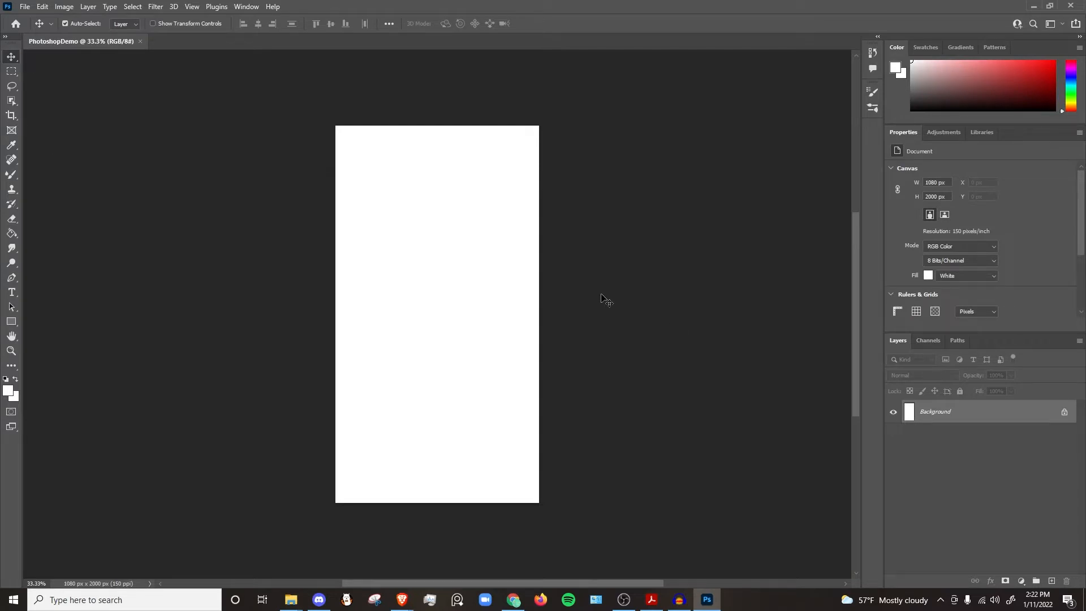
# Step: Resize the image height to 1500 pixels with Image Size, using pixel units
pyautogui.click(65, 8)
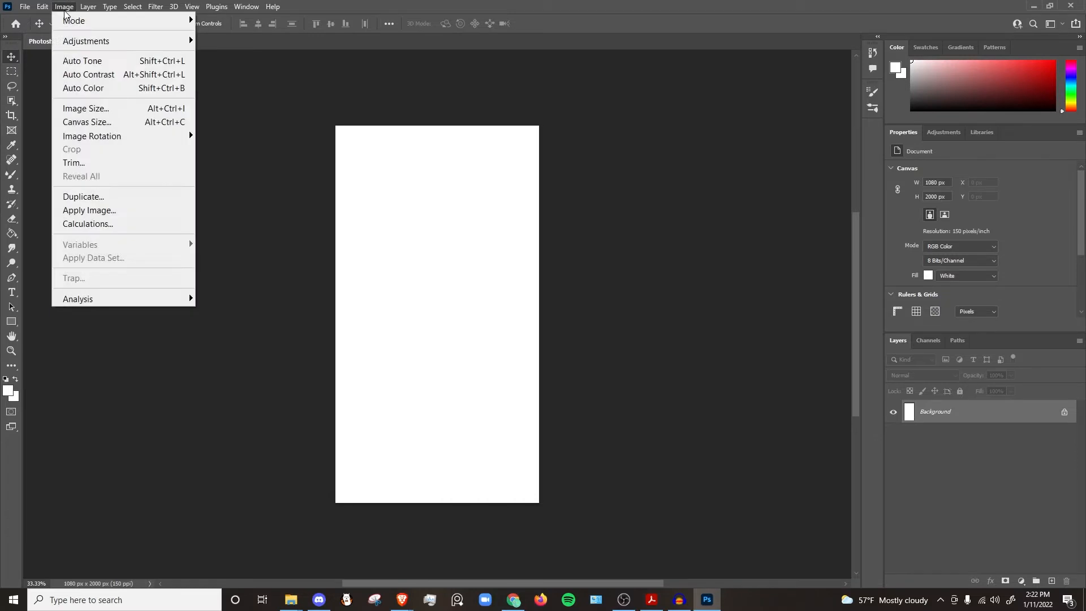
pyautogui.click(113, 108)
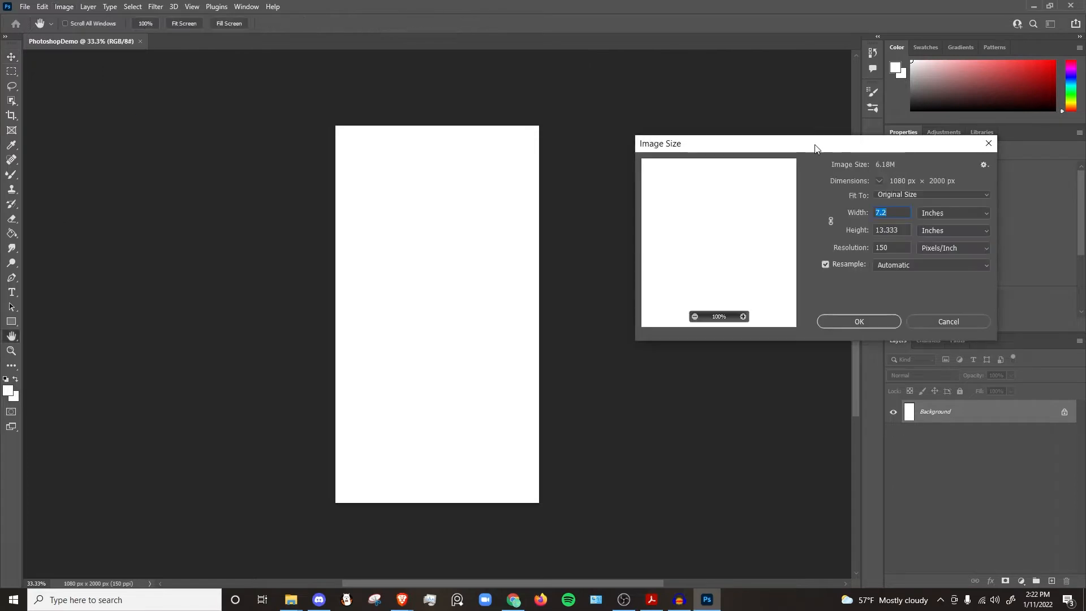
pyautogui.moveTo(812, 149); pyautogui.dragTo(726, 149)
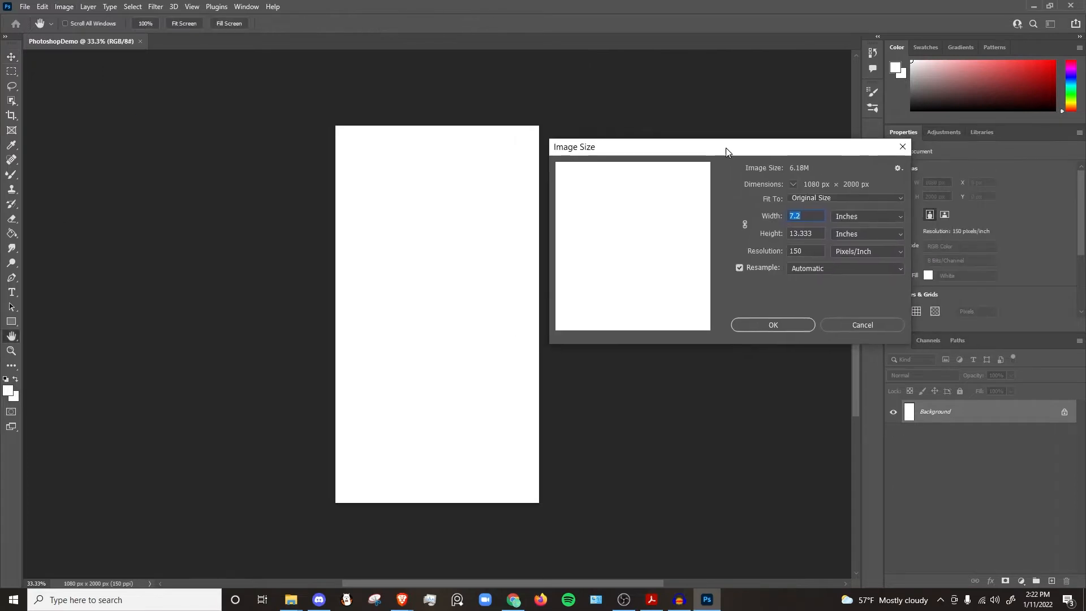
pyautogui.click(899, 216)
pyautogui.click(861, 239)
pyautogui.press('BackSpace')
pyautogui.press('BackSpace')
pyautogui.press('BackSpace')
pyautogui.press('BackSpace')
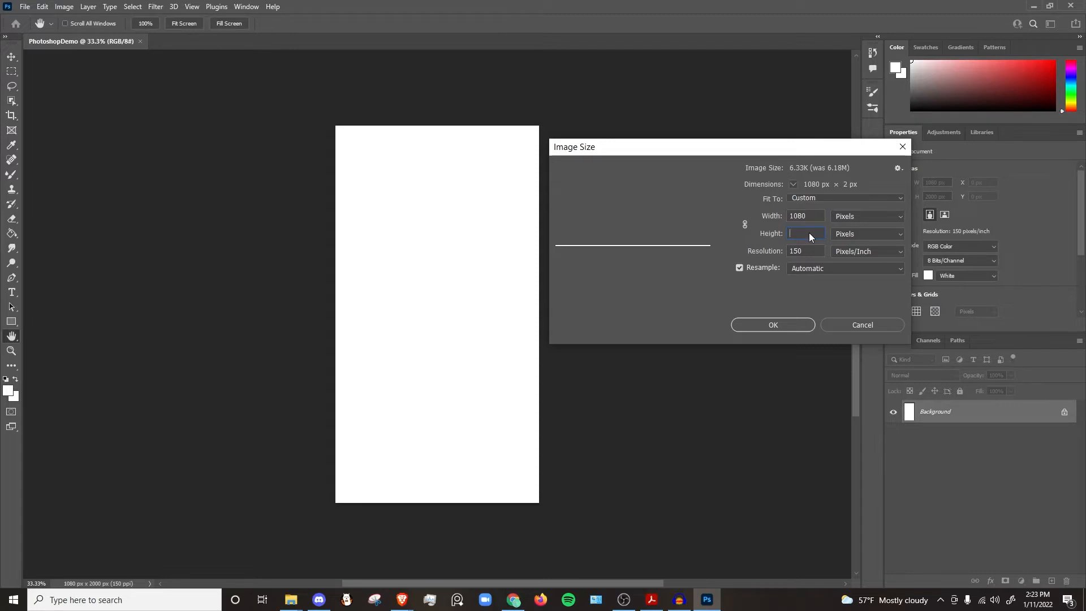
pyautogui.write('1500')
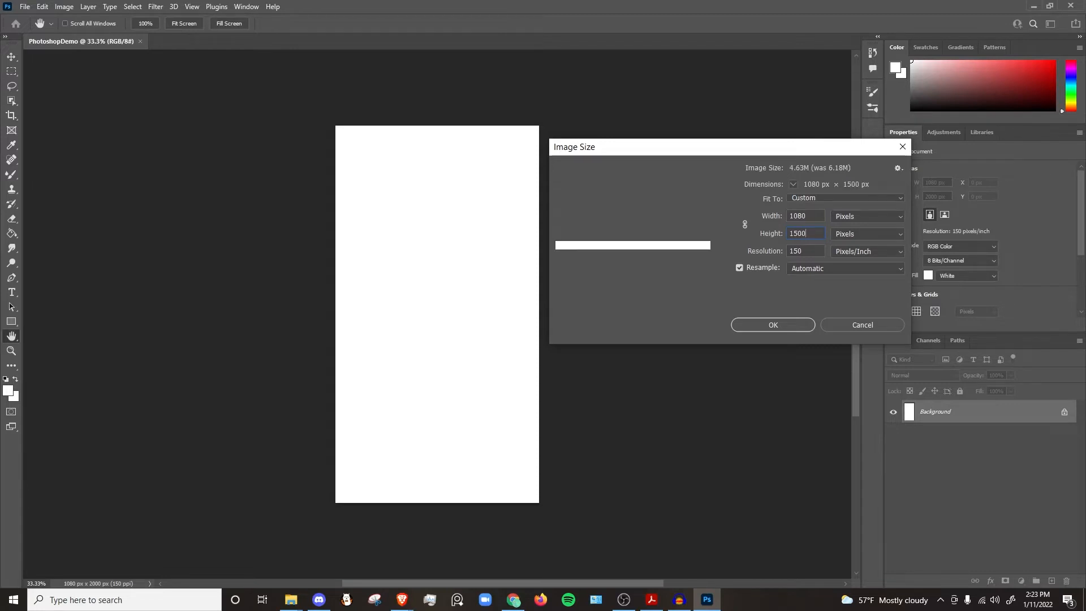
pyautogui.click(790, 327)
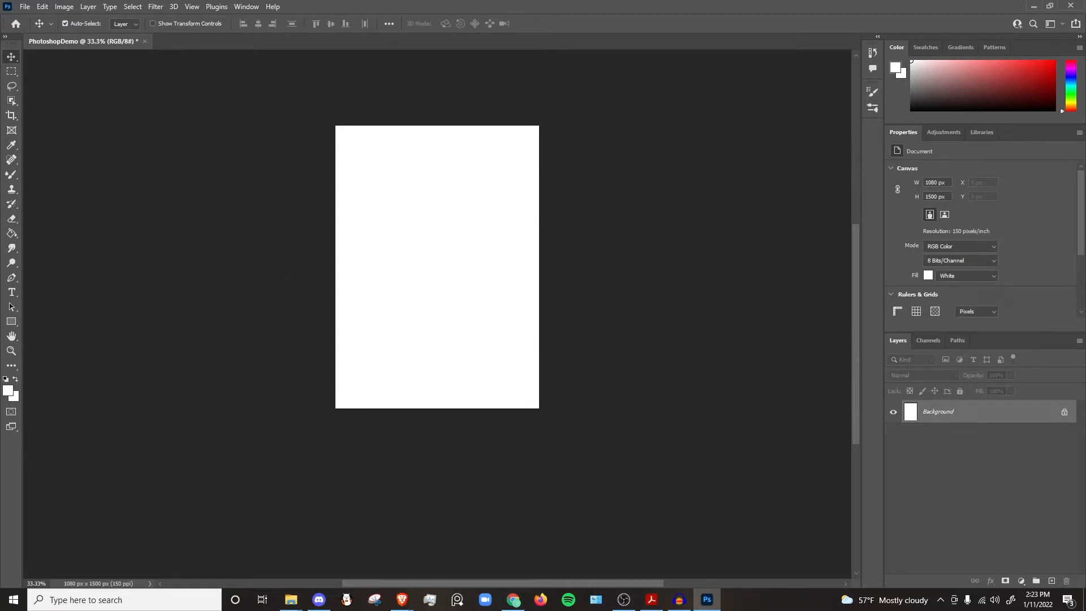
# Step: Switch to the Essentials (Default) workspace and widen the panel column
pyautogui.click(253, 10)
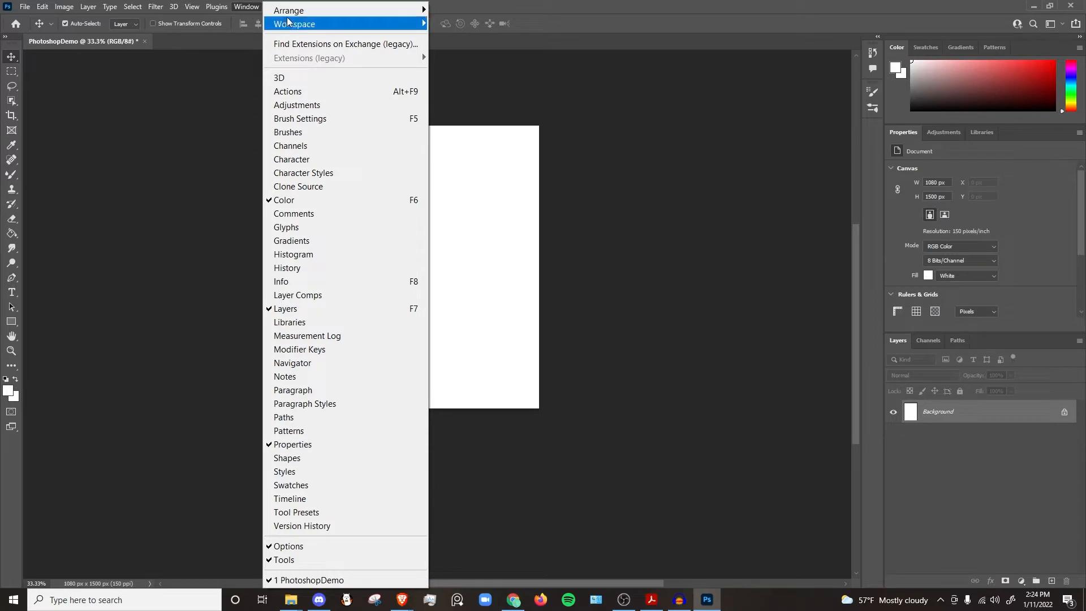
pyautogui.moveTo(314, 23)
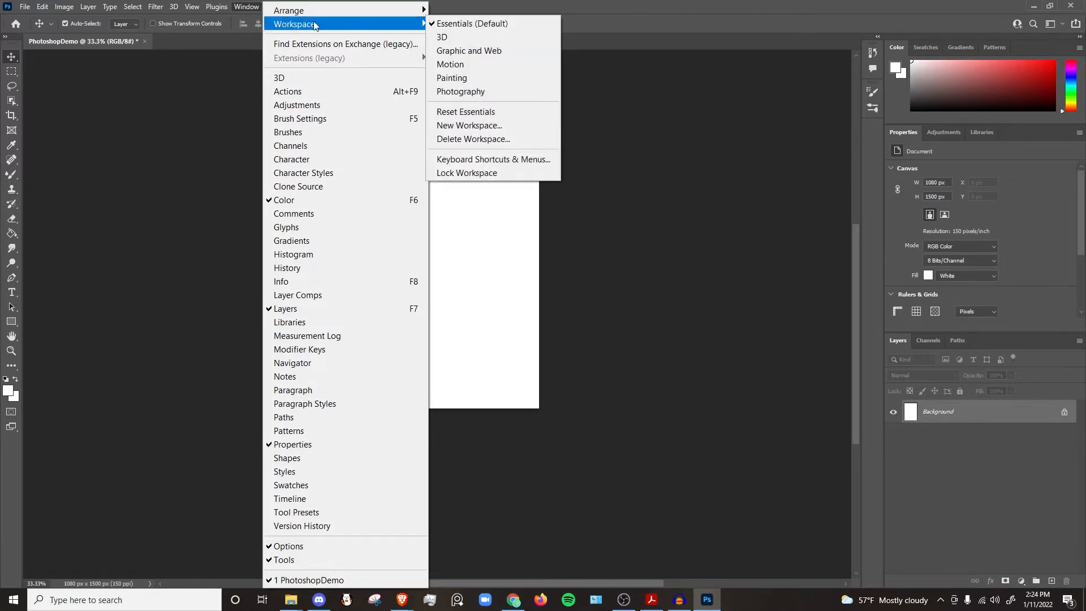
pyautogui.click(473, 25)
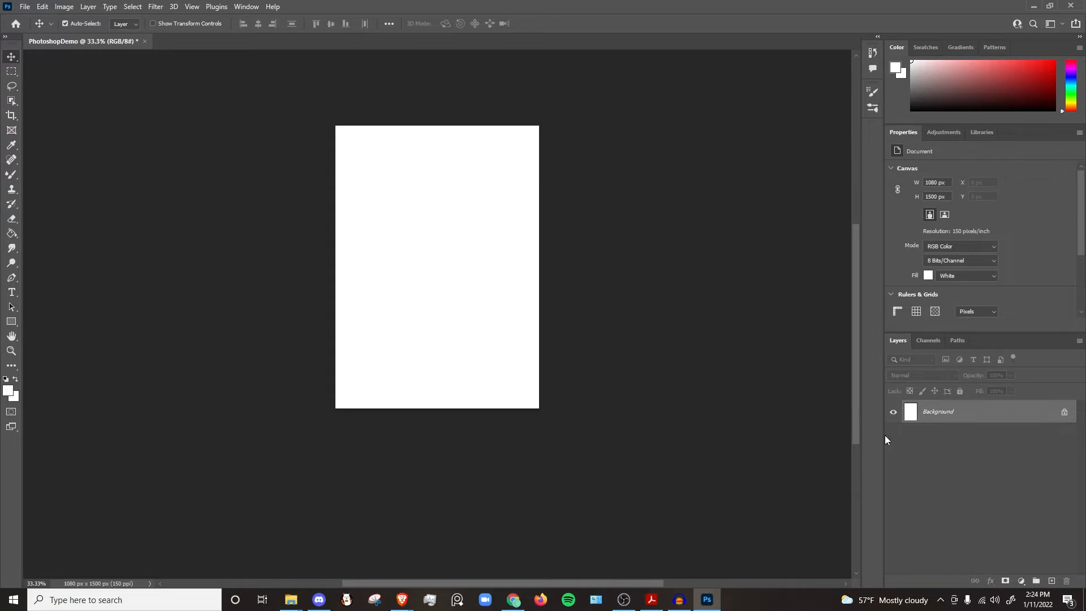
pyautogui.moveTo(885, 438); pyautogui.dragTo(740, 427)
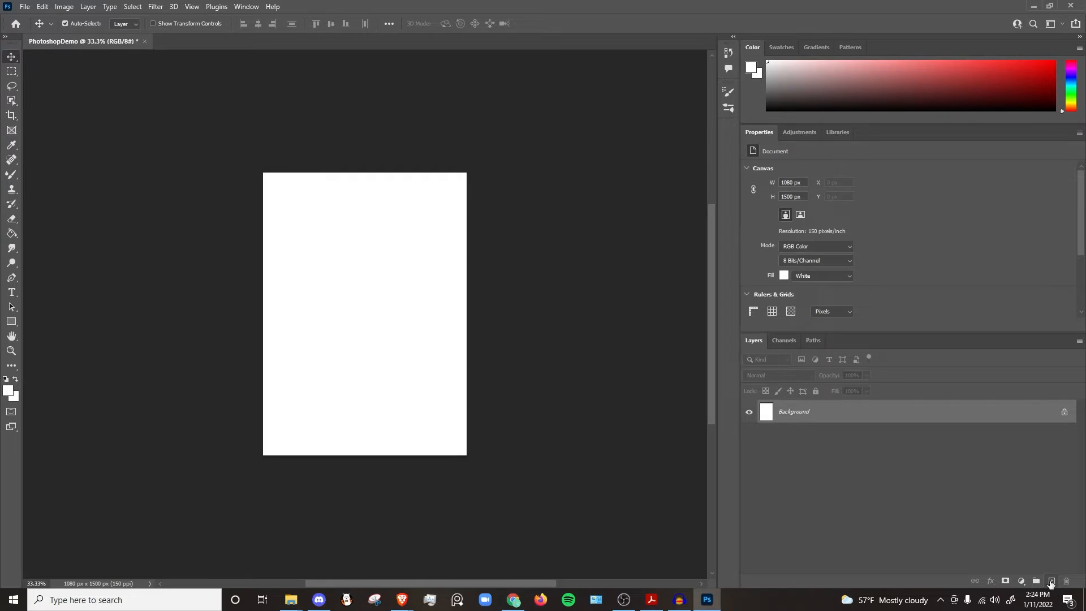
# Step: Add a new blank layer, then add another new layer named layernew
pyautogui.click(1051, 582)
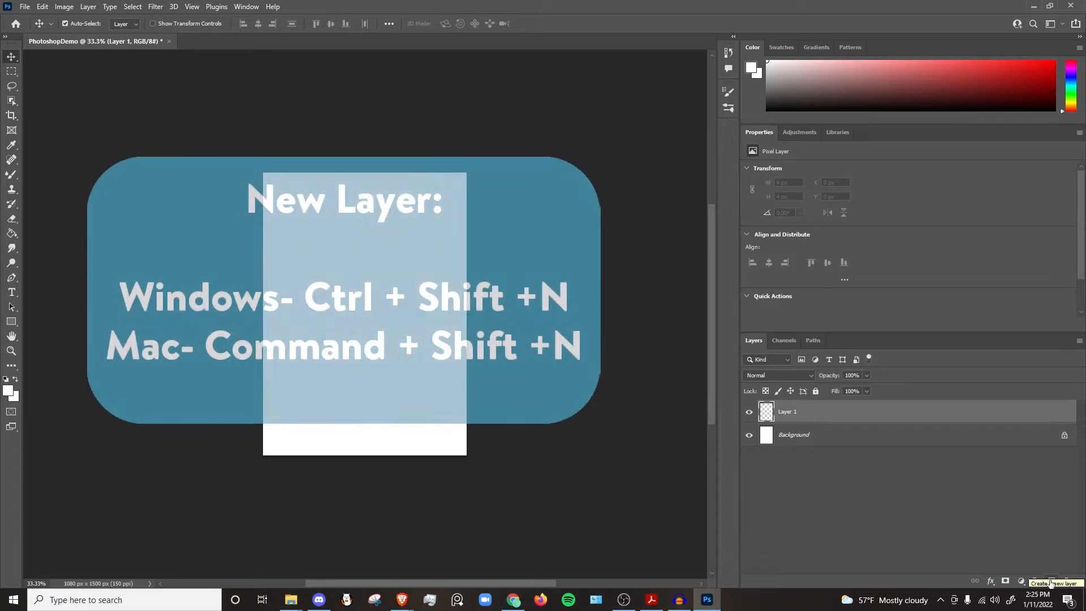
pyautogui.press('ctrl')
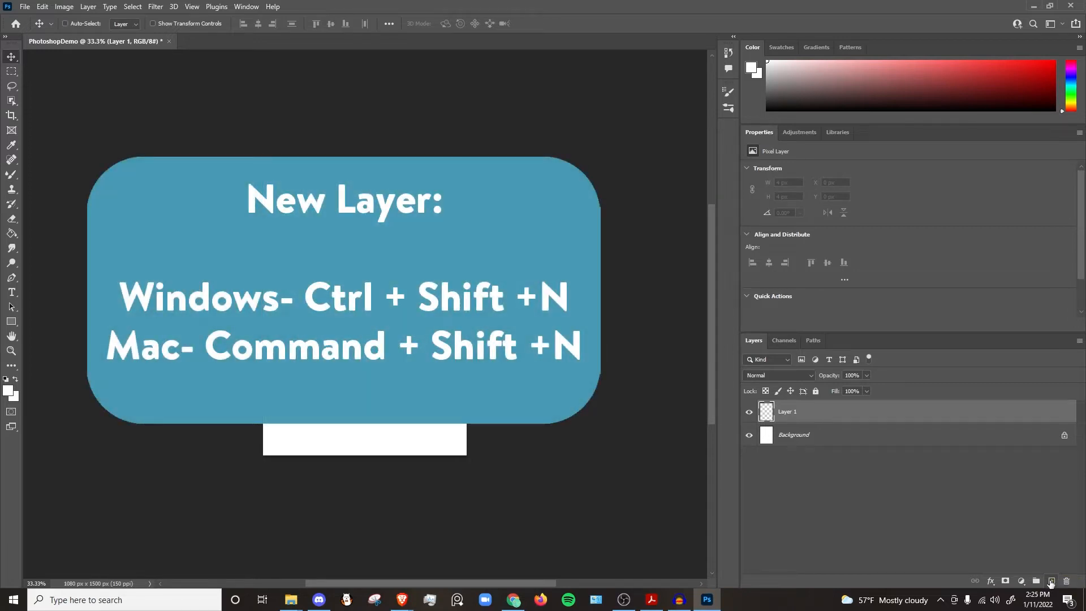
pyautogui.hotkey('ctrl', 'shift', 'n')
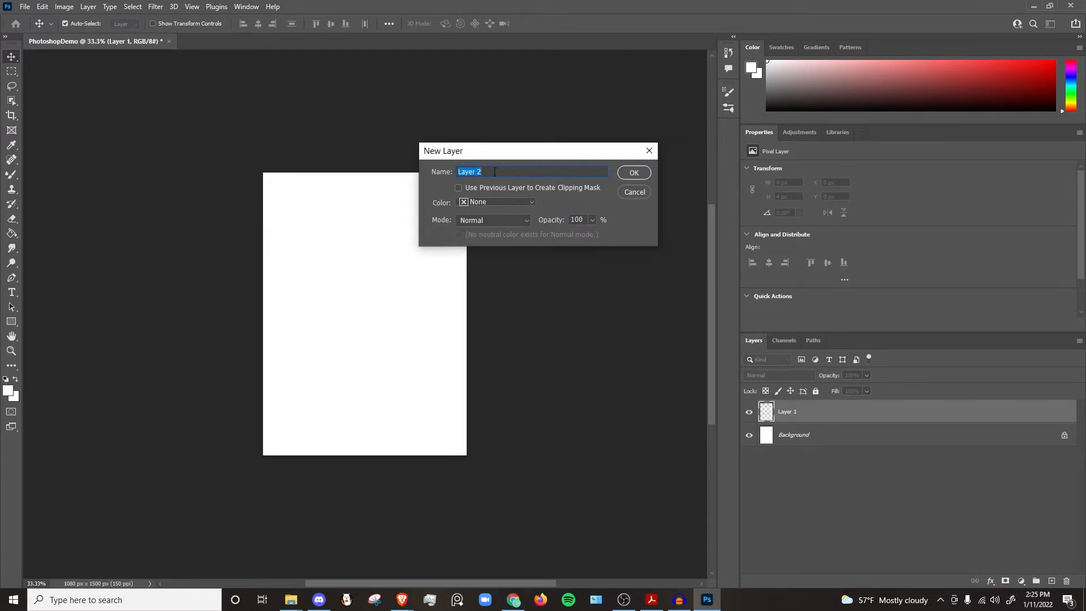
pyautogui.press('BackSpace')
pyautogui.write('layernew')
pyautogui.press('Return')
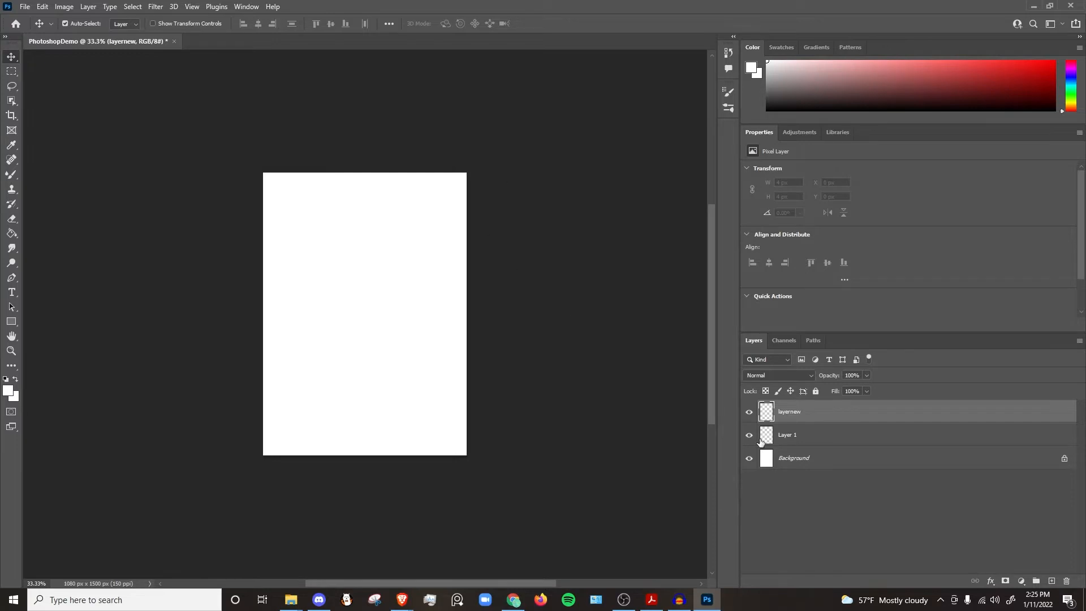
# Step: Rename the layernew layer to REname
pyautogui.doubleClick(802, 412)
pyautogui.press('BackSpace')
pyautogui.write('REname')
pyautogui.press('Return')
# Step: Delete Layer 1, confirming the deletion
pyautogui.click(805, 440)
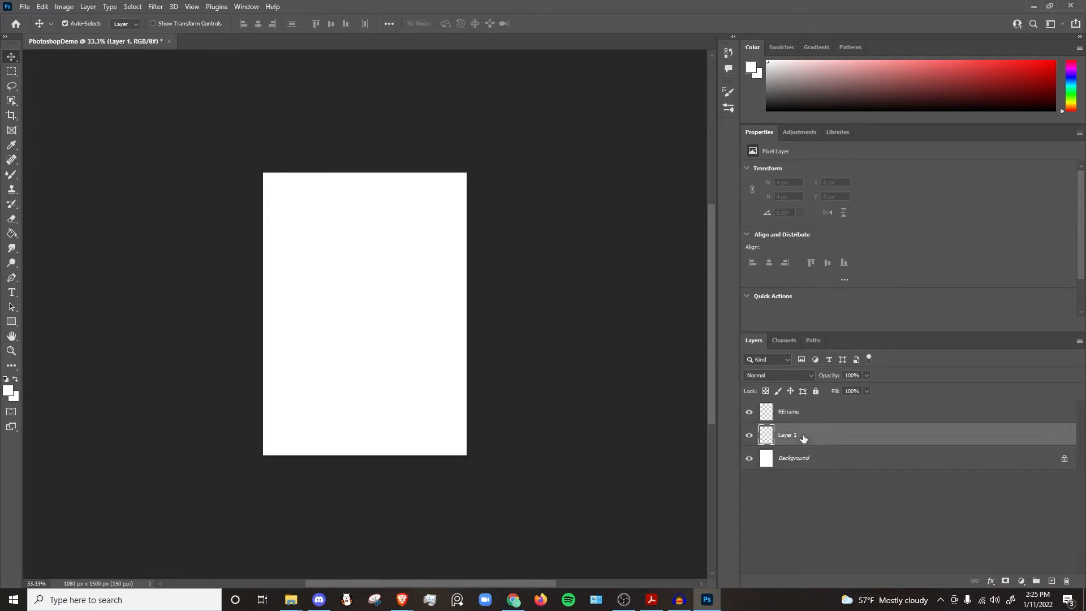
pyautogui.click(1066, 581)
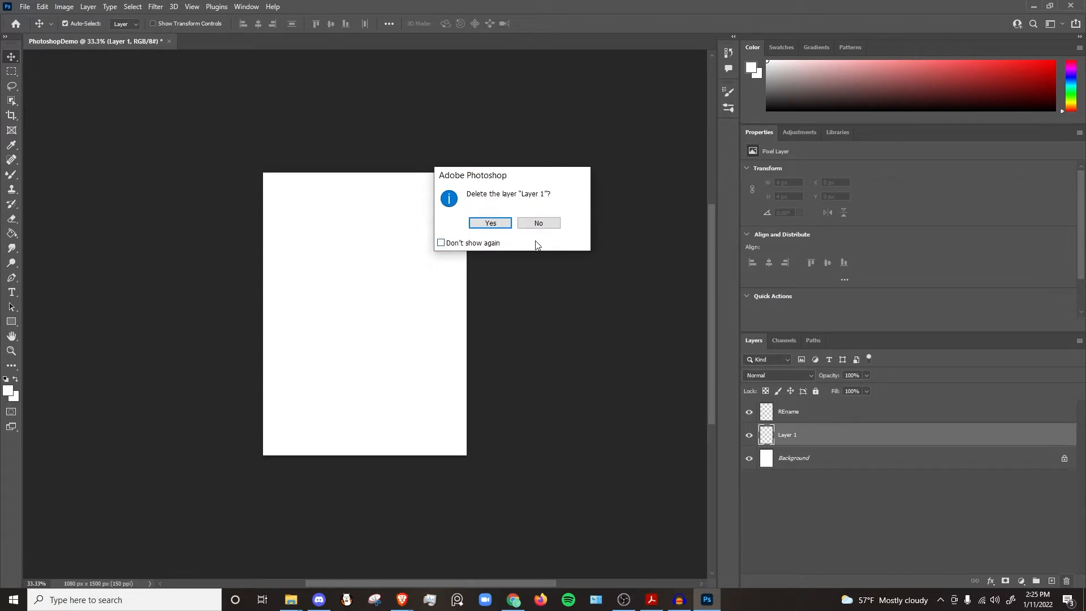
pyautogui.click(487, 223)
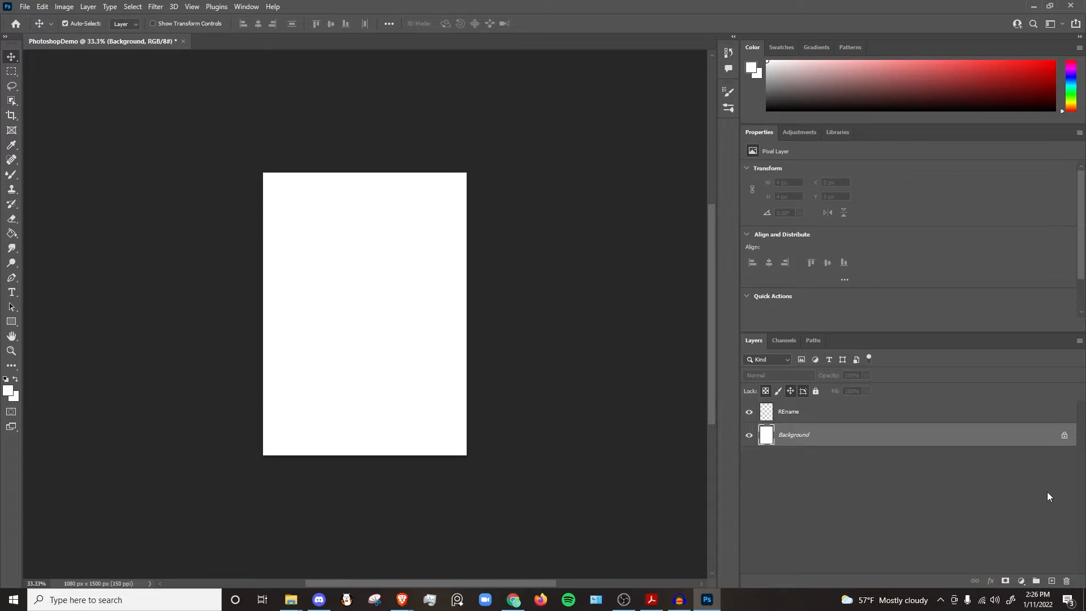
# Step: Duplicate the REname layer, keeping the name REname copy
pyautogui.click(830, 416)
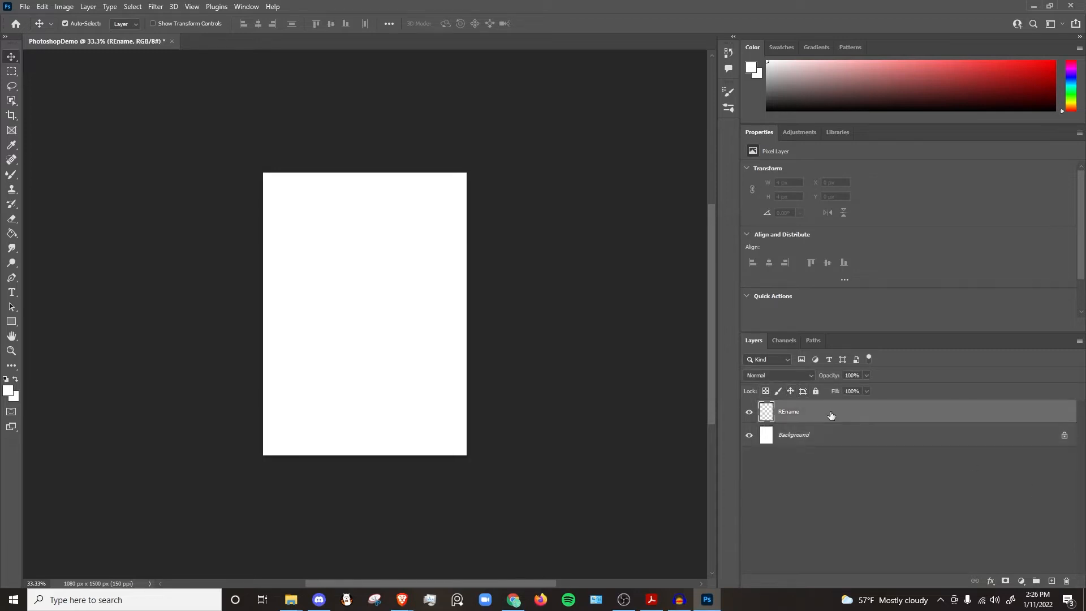
pyautogui.rightClick(830, 416)
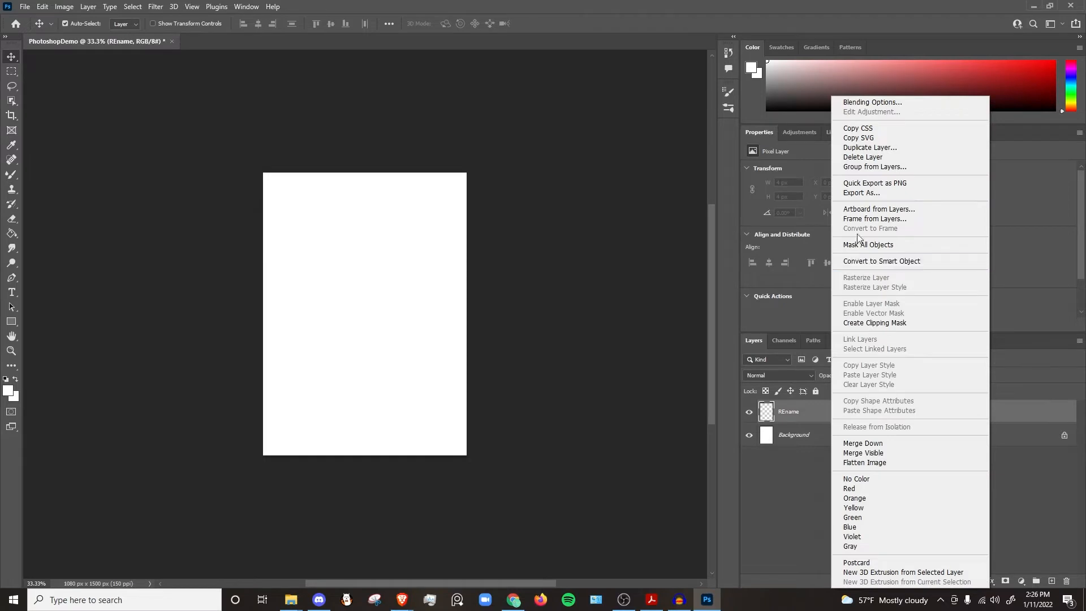
pyautogui.click(874, 150)
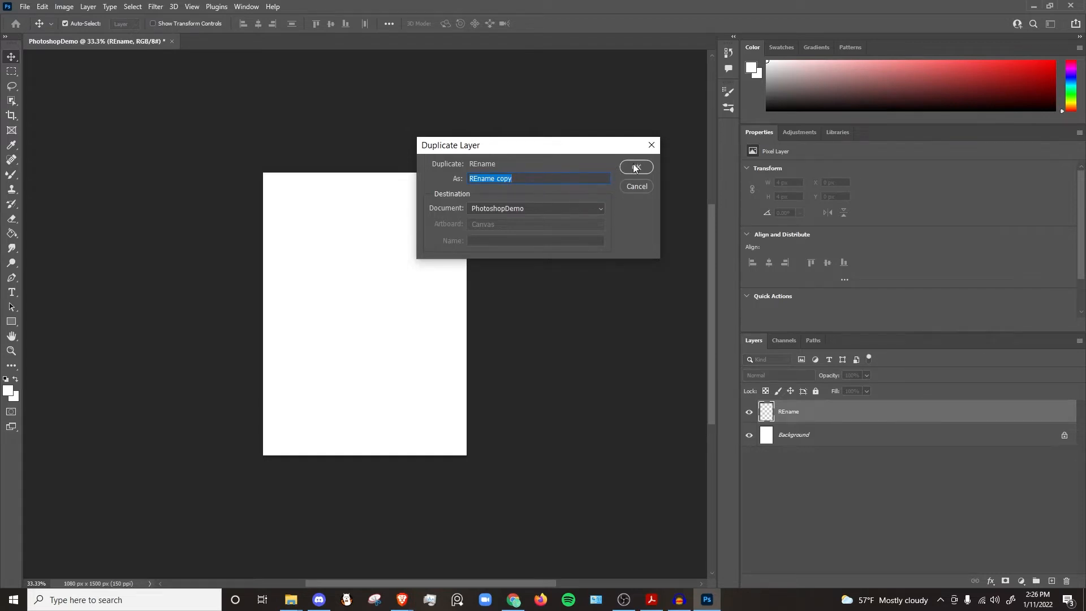
pyautogui.click(634, 168)
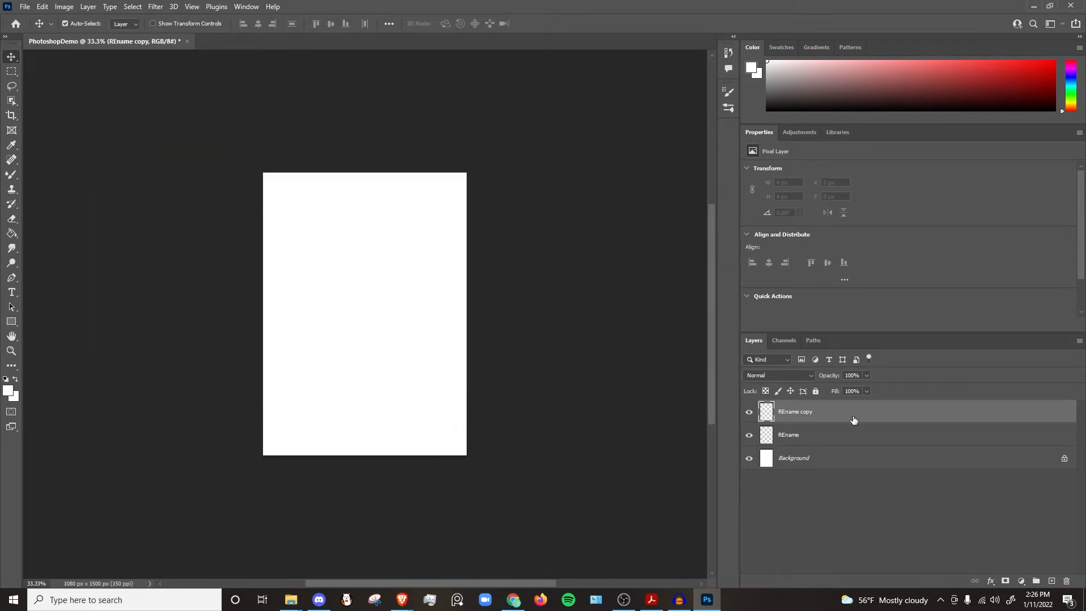
# Step: Duplicate the REname copy layer again and undo that duplicate
pyautogui.hotkey('ctrl', 'j')
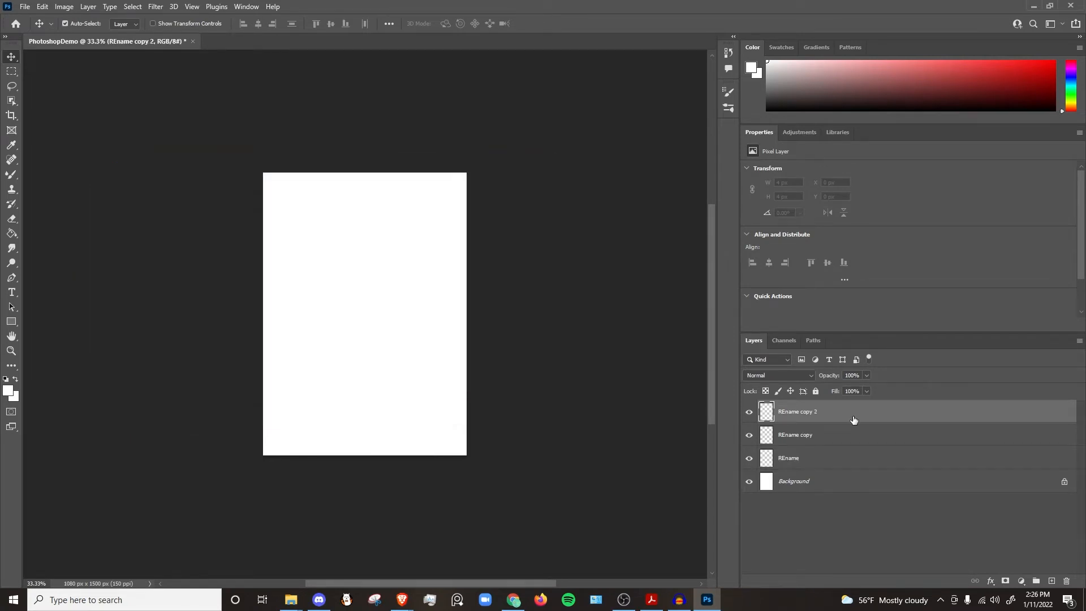
pyautogui.hotkey('ctrl', 'z')
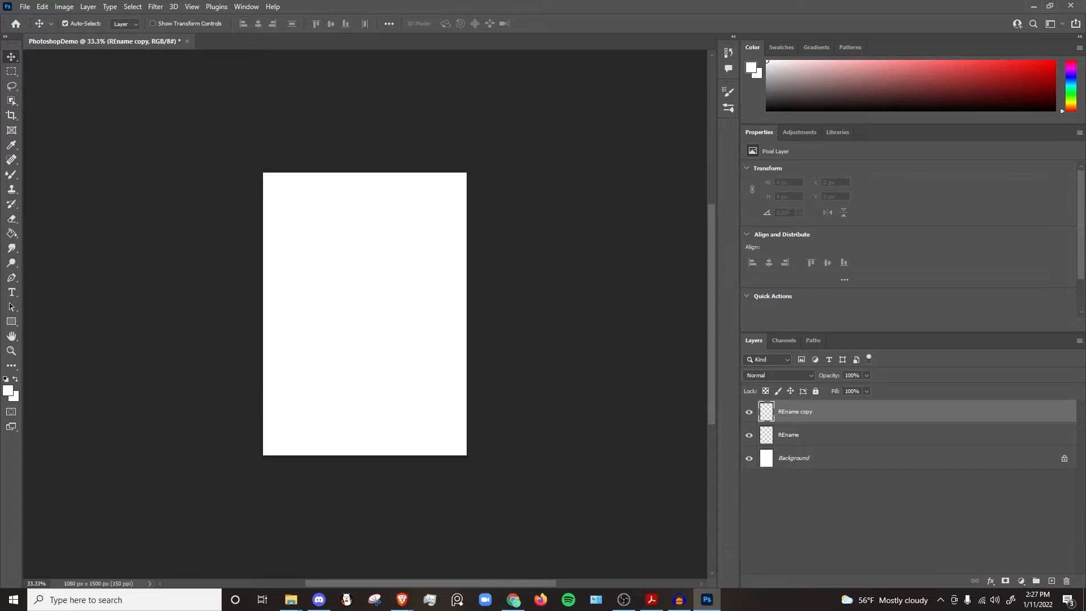
# Step: Toggle the lock on the REname copy layer and unlock the Background layer
pyautogui.click(816, 392)
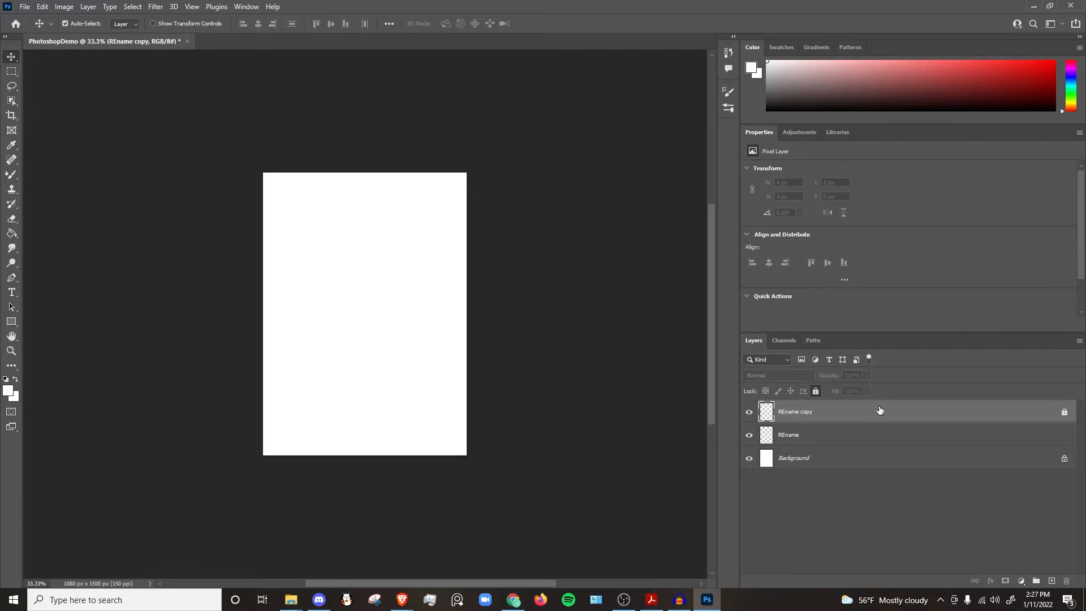
pyautogui.click(1064, 414)
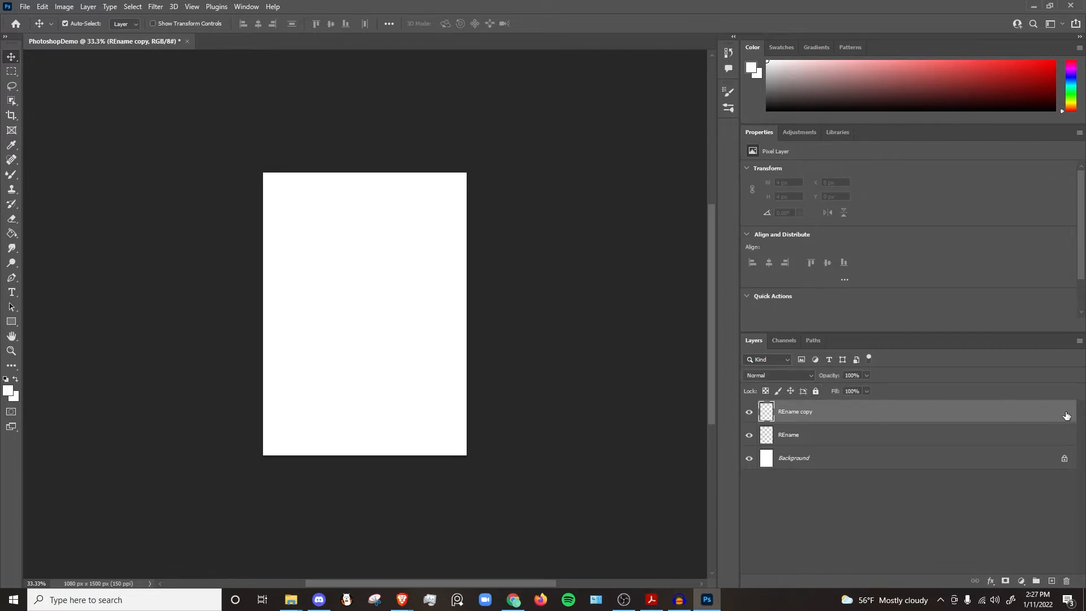
pyautogui.click(1065, 460)
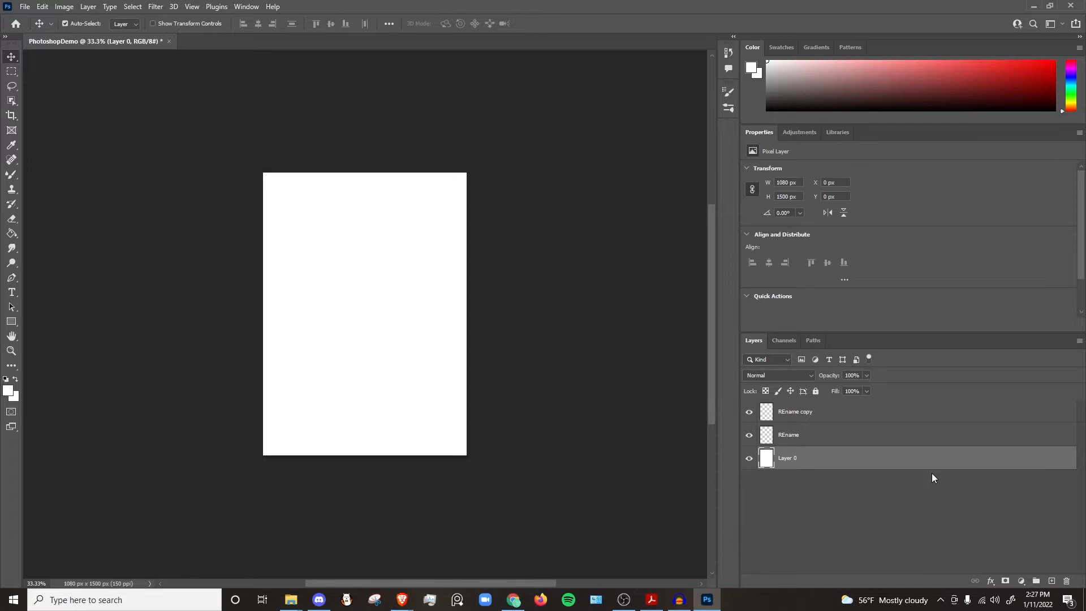
# Step: Move the REname layer to the bottom, then create a new group and move all three layers into it
pyautogui.moveTo(898, 437); pyautogui.dragTo(885, 470)
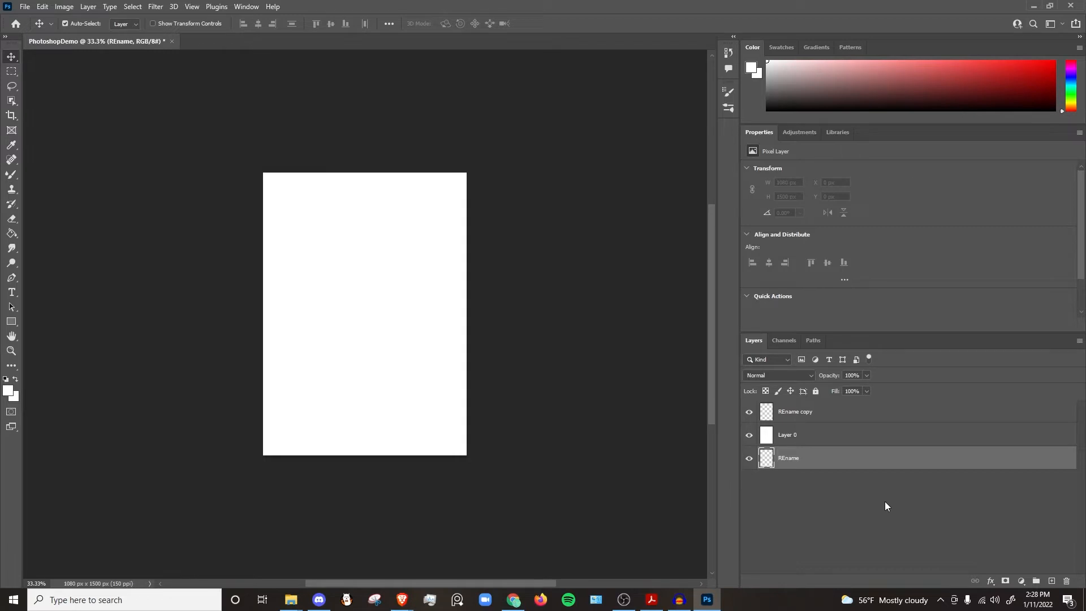
pyautogui.click(1037, 581)
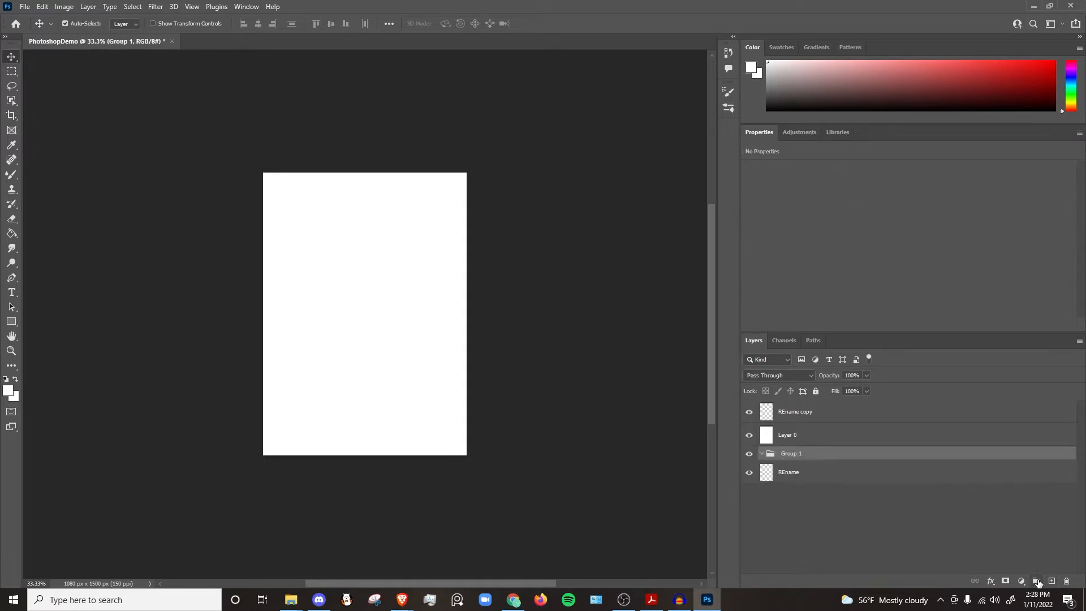
pyautogui.doubleClick(795, 454)
pyautogui.moveTo(814, 481)
pyautogui.mouseDown()
pyautogui.moveTo(808, 451)
pyautogui.moveTo(810, 461)
pyautogui.mouseUp()
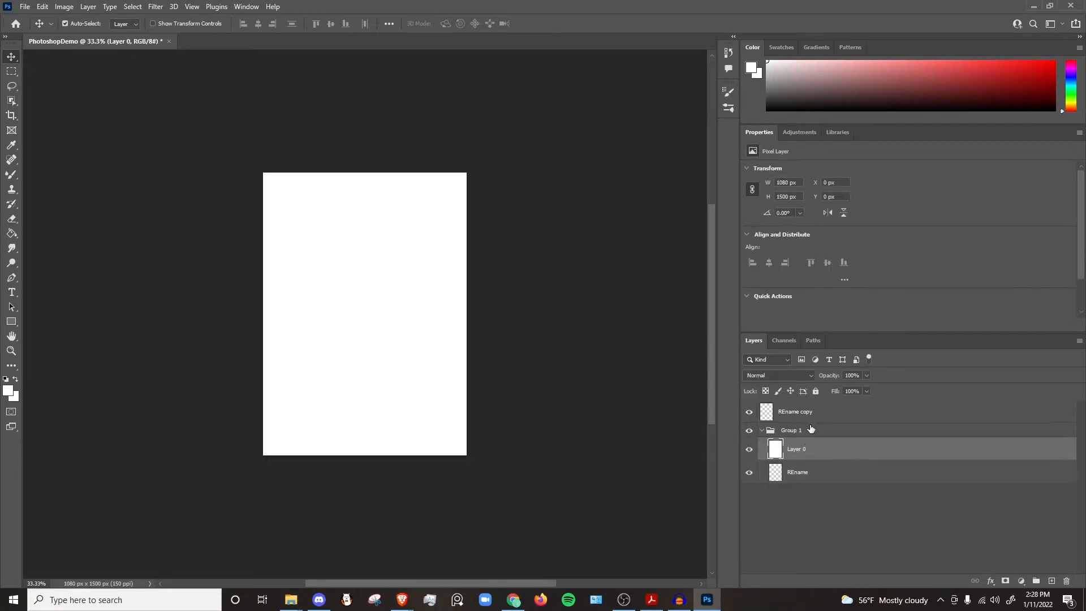
pyautogui.moveTo(811, 418); pyautogui.dragTo(811, 430)
pyautogui.click(770, 408)
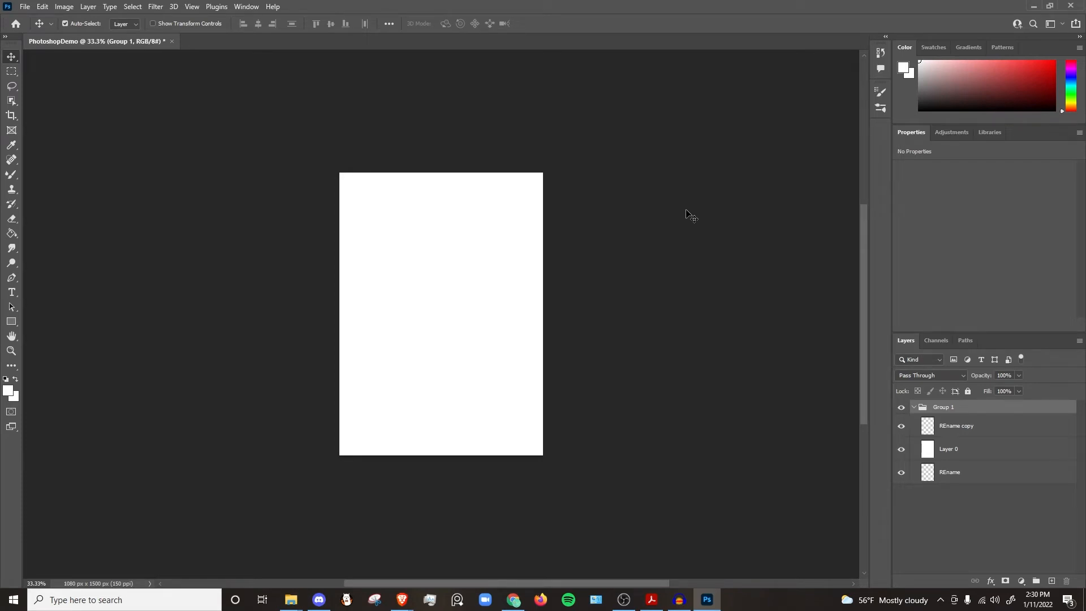
# Step: Select the REname copy layer, open Image Size, toggle the aspect-ratio constraint, and cancel the dialog
pyautogui.click(969, 428)
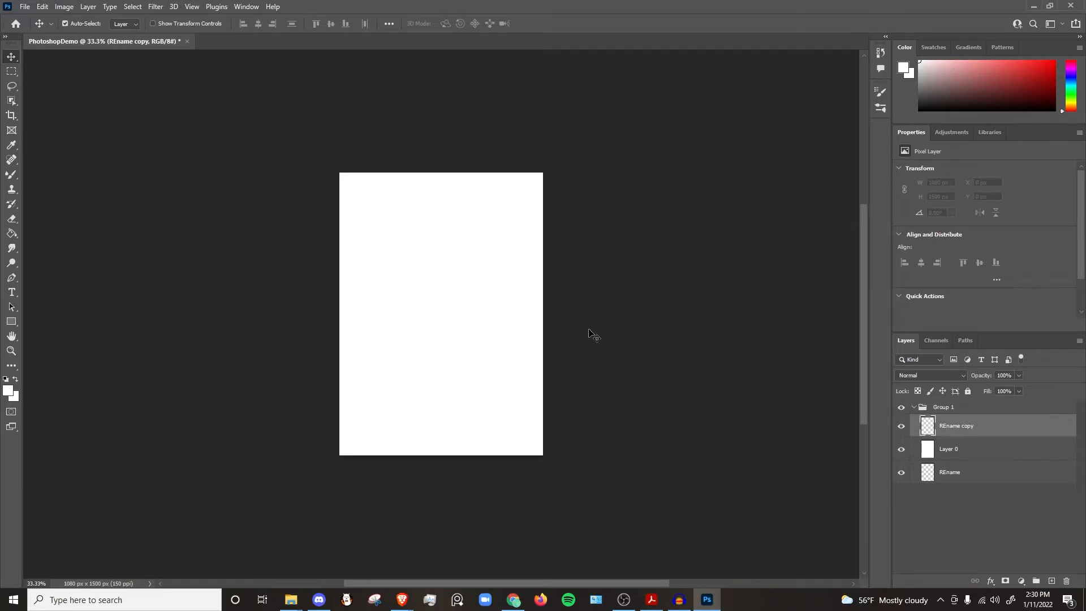
pyautogui.click(67, 8)
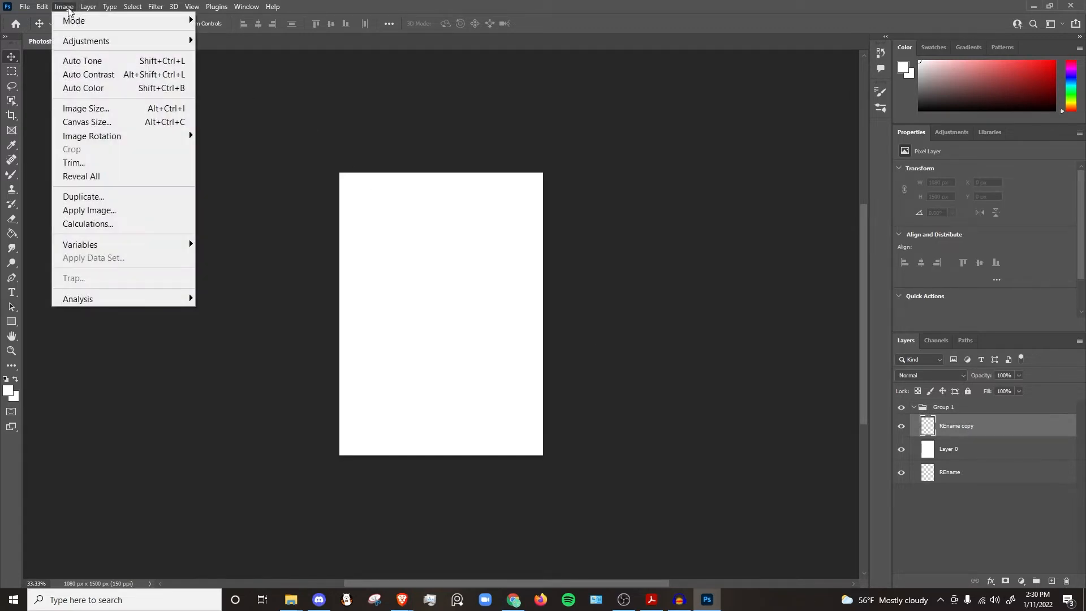
pyautogui.click(104, 109)
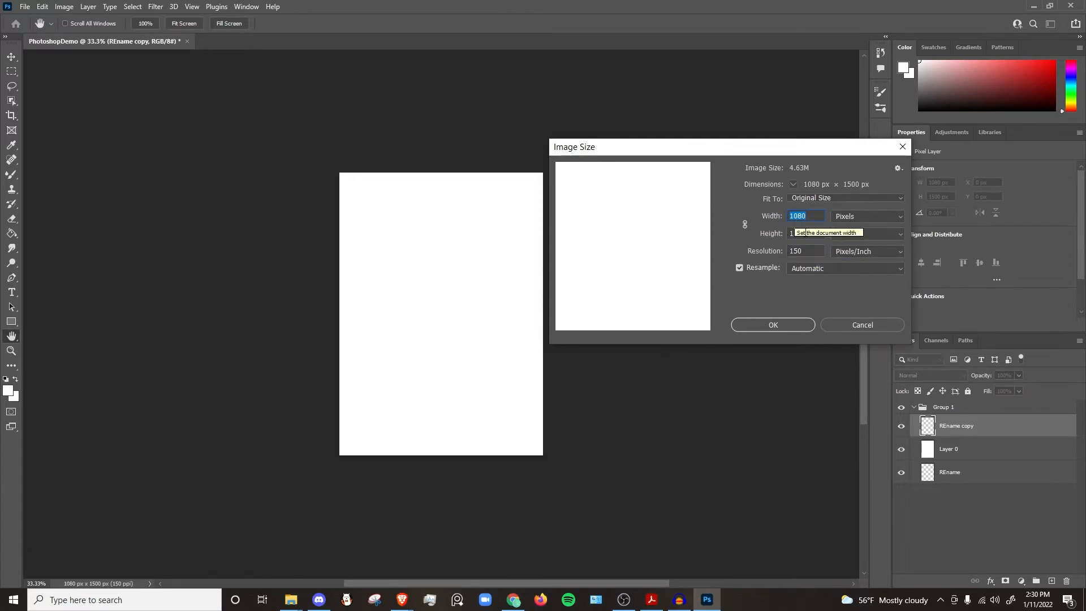
pyautogui.click(745, 225)
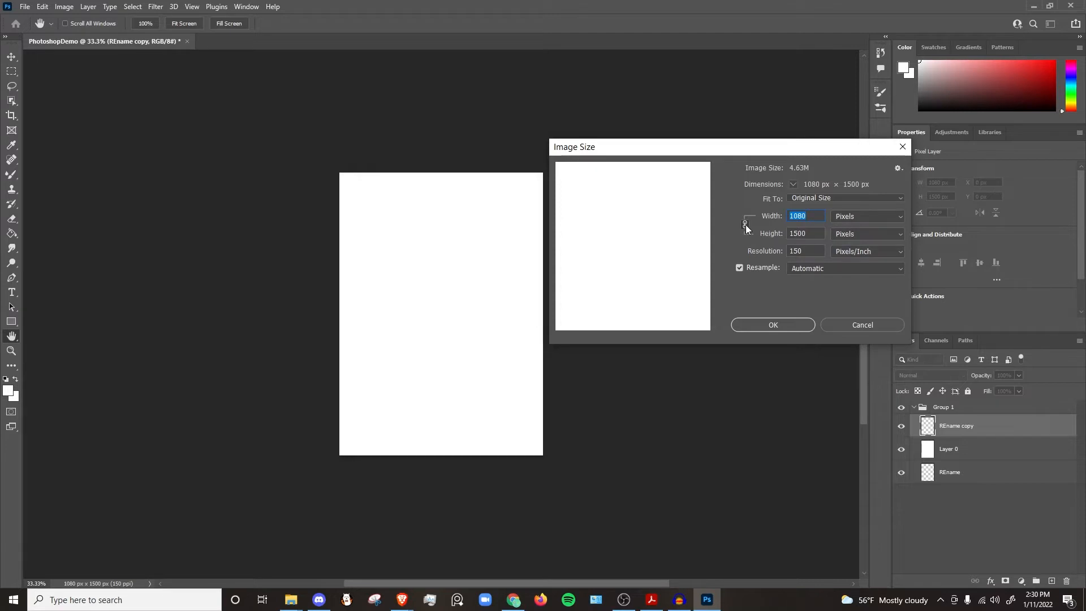
pyautogui.click(882, 328)
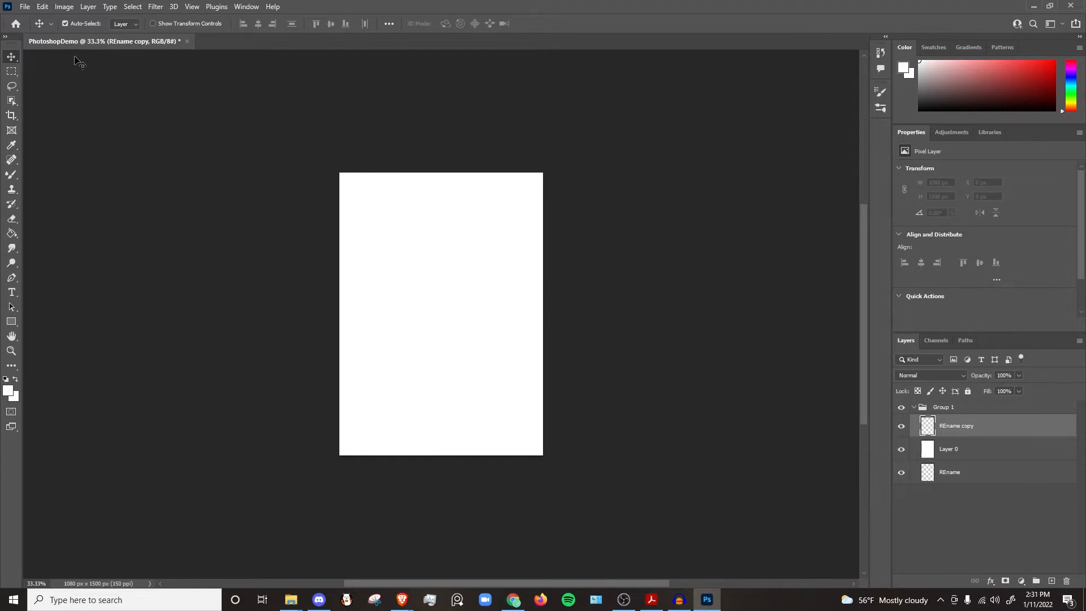
# Step: Try to change the canvas width in Canvas Size with the anchor set to bottom centre
pyautogui.click(64, 6)
pyautogui.click(102, 118)
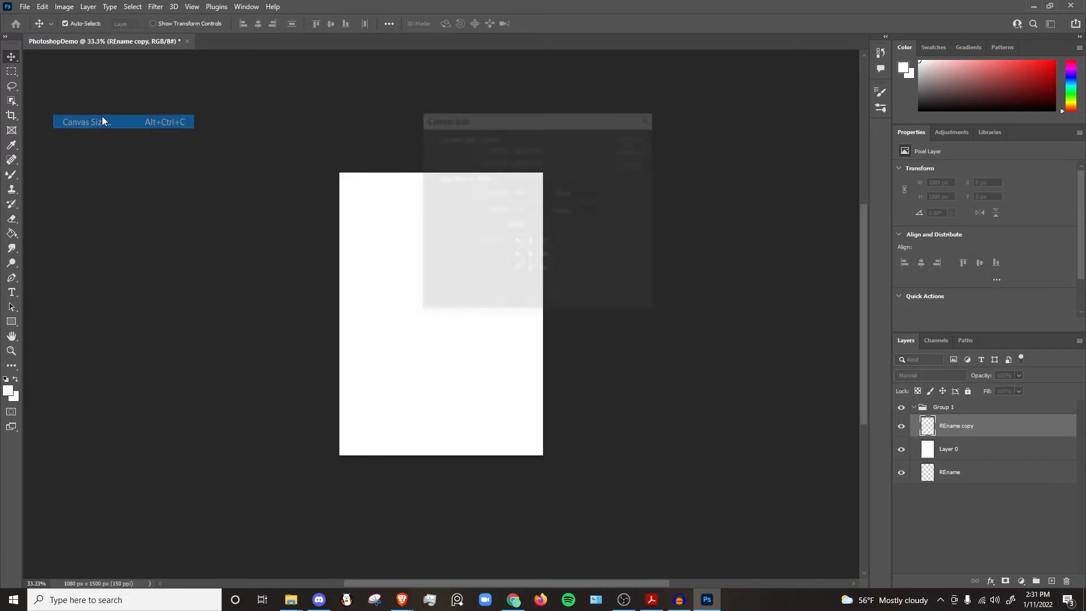
pyautogui.moveTo(529, 123); pyautogui.dragTo(670, 152)
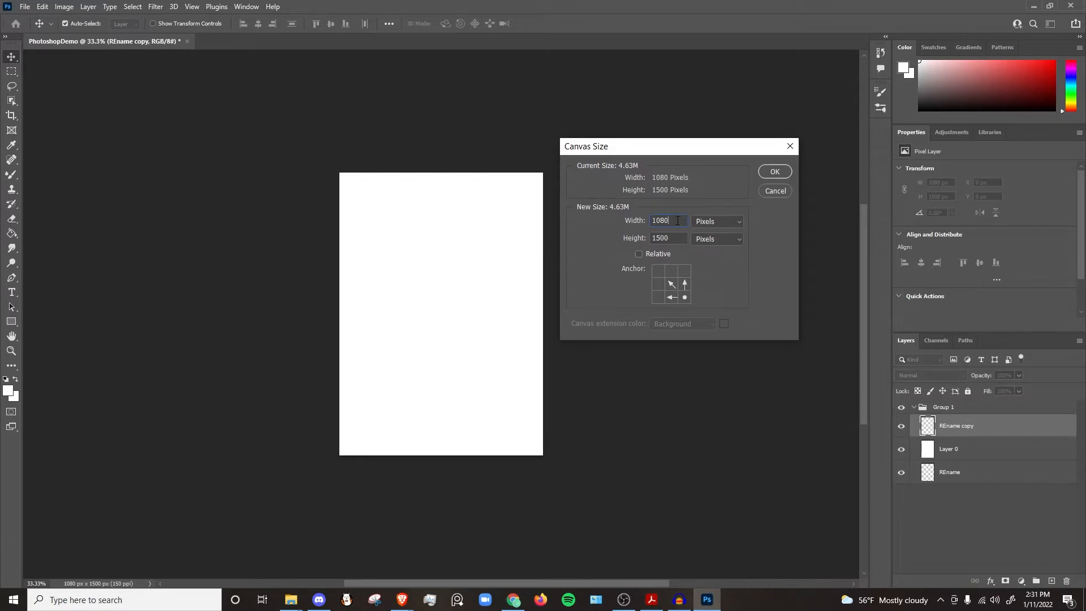
pyautogui.press('BackSpace')
pyautogui.press('BackSpace')
pyautogui.press('BackSpace')
pyautogui.write('500')
pyautogui.click(674, 294)
pyautogui.click(674, 329)
pyautogui.click(777, 173)
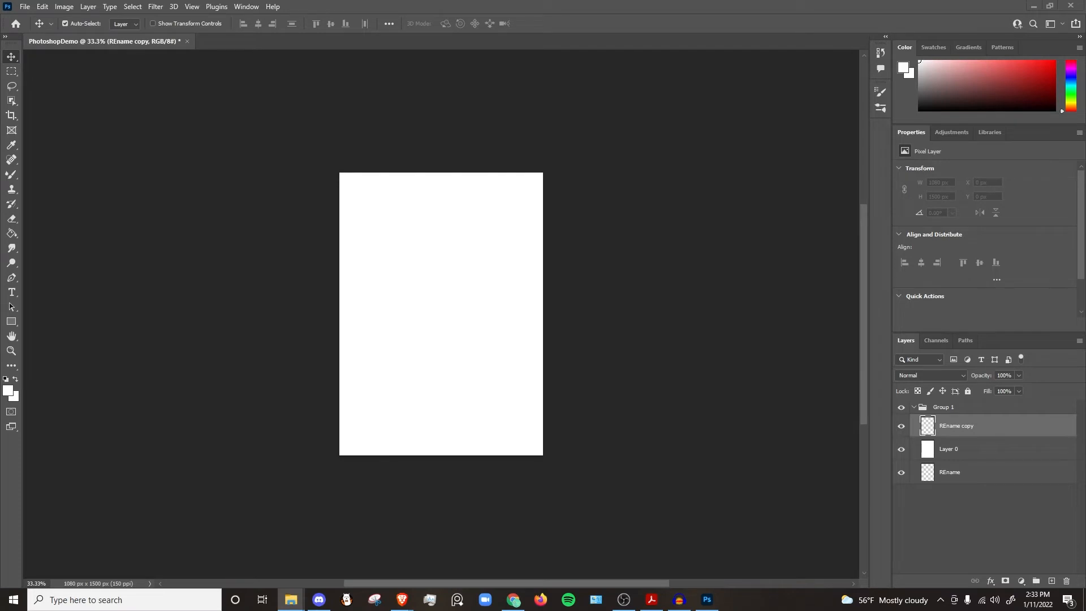
# Step: Drag SLC_Logo_OWL_Orange2.png from a file explorer window onto the canvas and scale it to about 232%
pyautogui.moveTo(1085, 362); pyautogui.dragTo(868, 198)
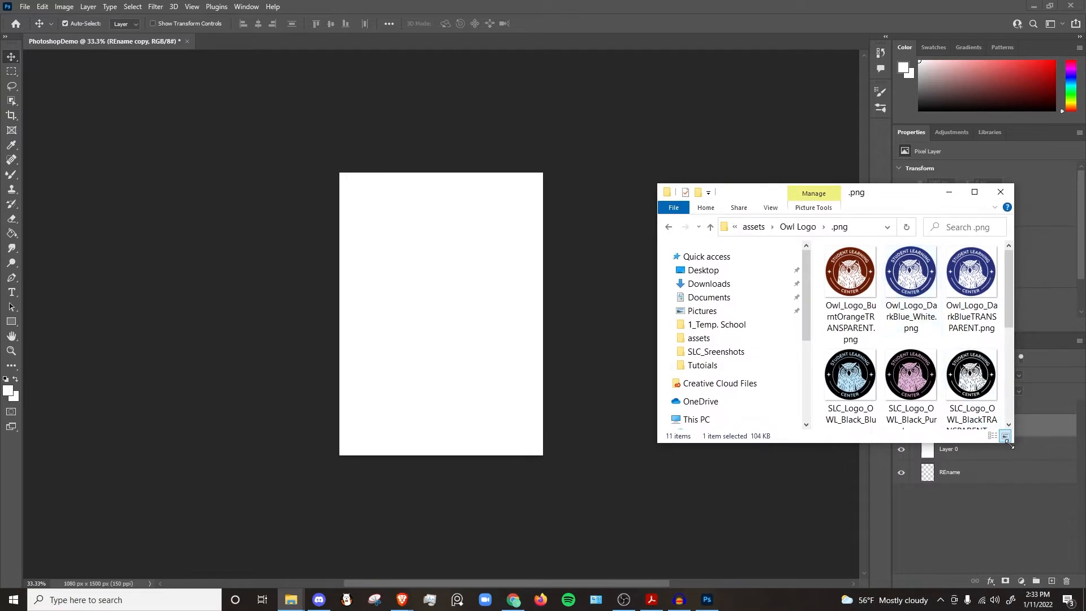
pyautogui.moveTo(1014, 442); pyautogui.dragTo(1075, 516)
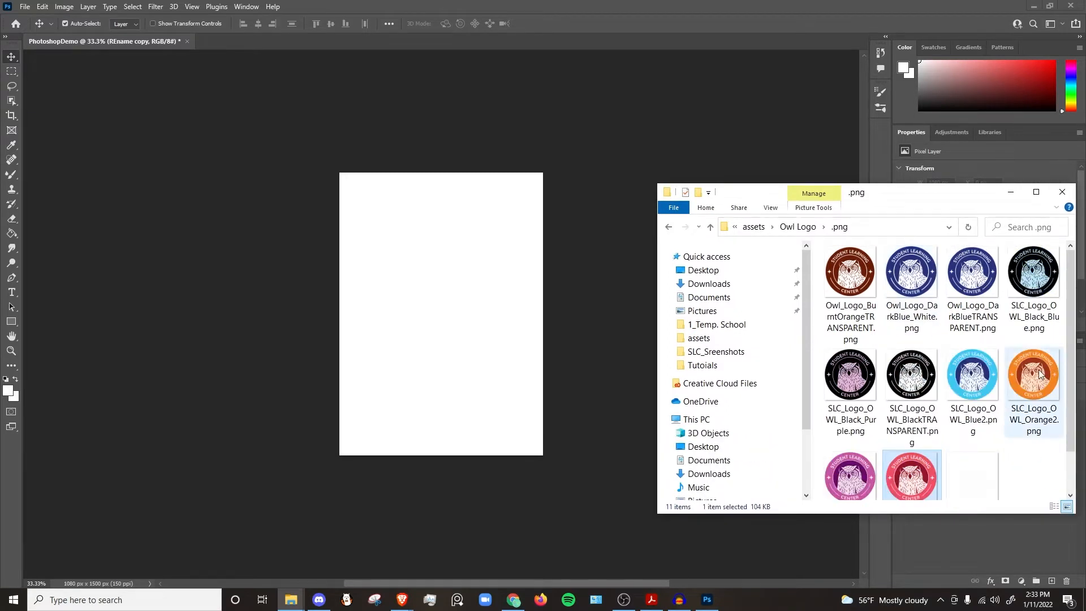
pyautogui.moveTo(1040, 370); pyautogui.dragTo(458, 292)
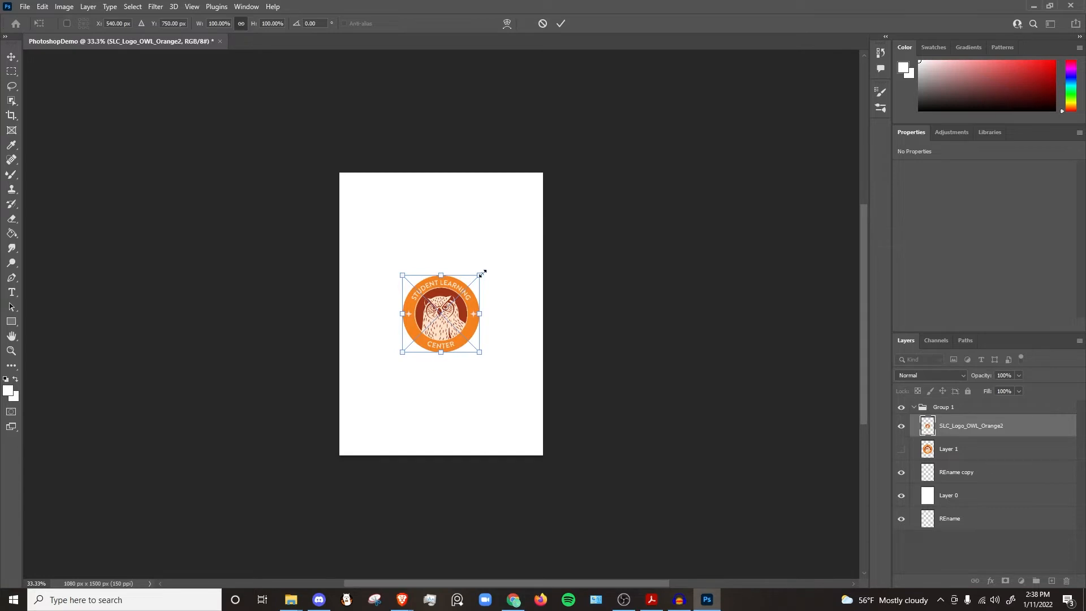
pyautogui.moveTo(481, 274); pyautogui.dragTo(513, 261)
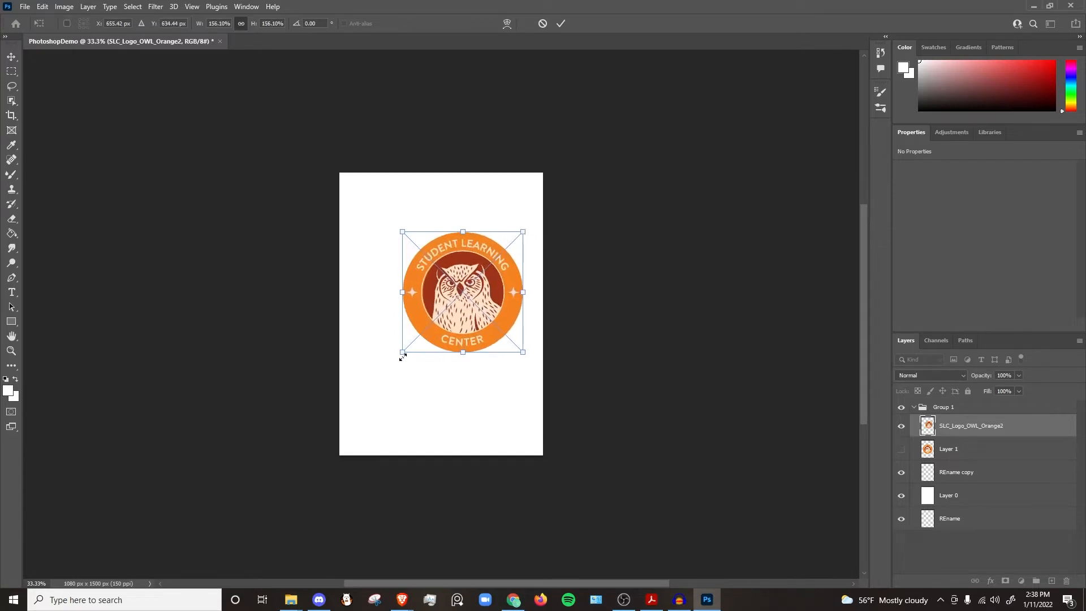
pyautogui.moveTo(403, 357); pyautogui.dragTo(347, 417)
pyautogui.moveTo(439, 322)
pyautogui.mouseDown()
pyautogui.moveTo(490, 316)
pyautogui.moveTo(504, 341)
pyautogui.moveTo(447, 314)
pyautogui.mouseUp()
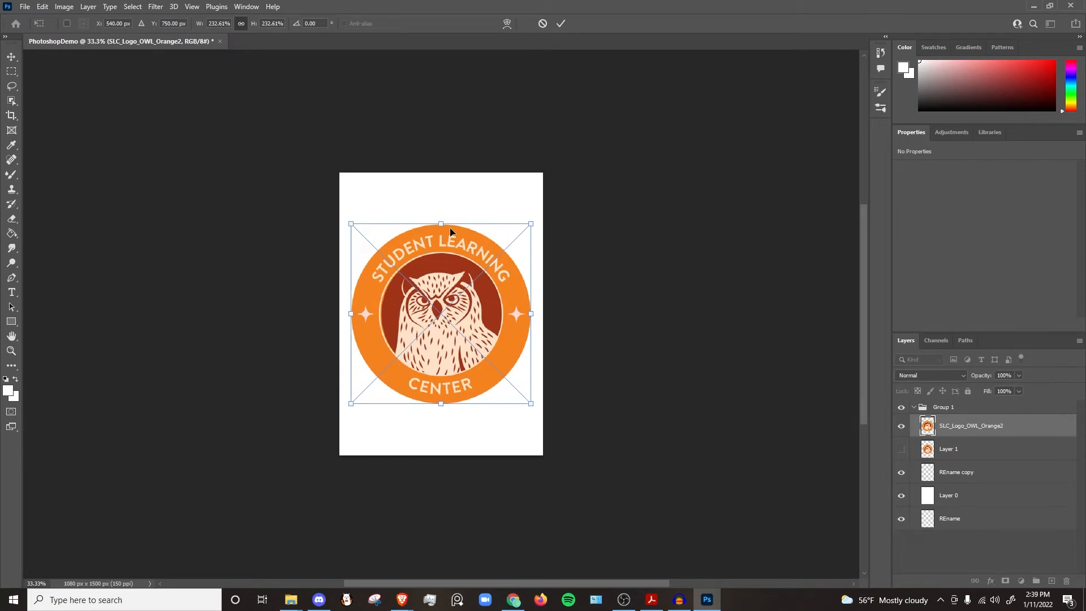
pyautogui.press('Return')
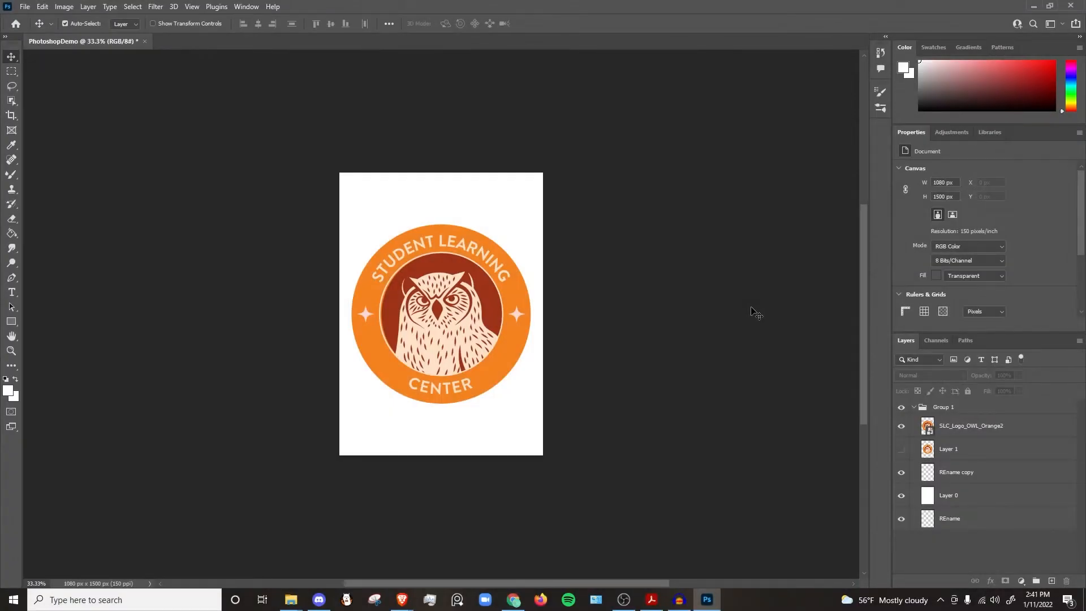
# Step: Select the logo layer and invoke Free Transform, committing it without changes
pyautogui.click(984, 432)
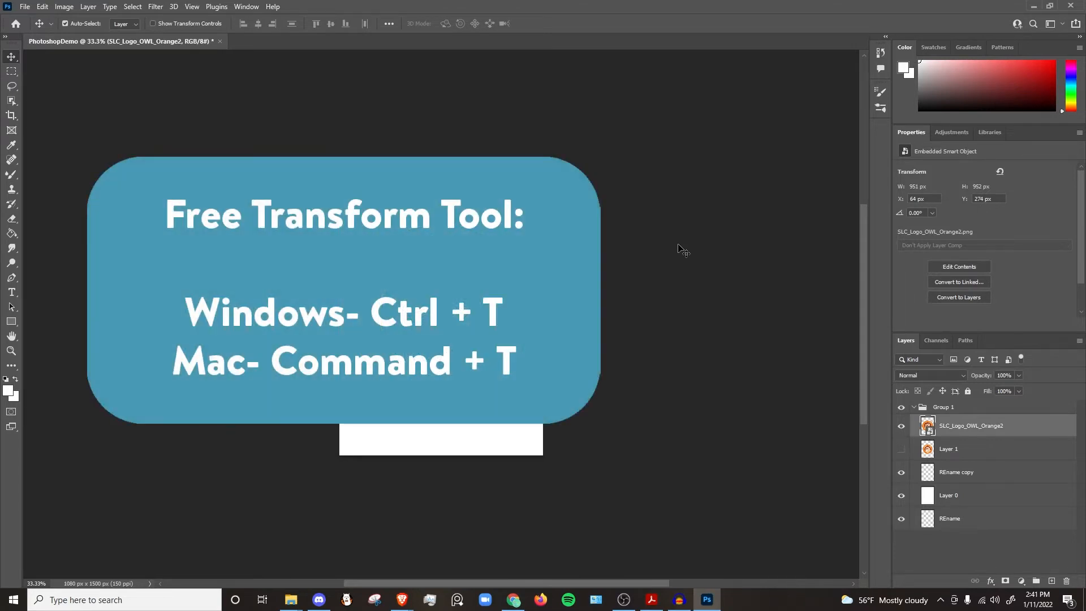
pyautogui.hotkey('ctrl', 't')
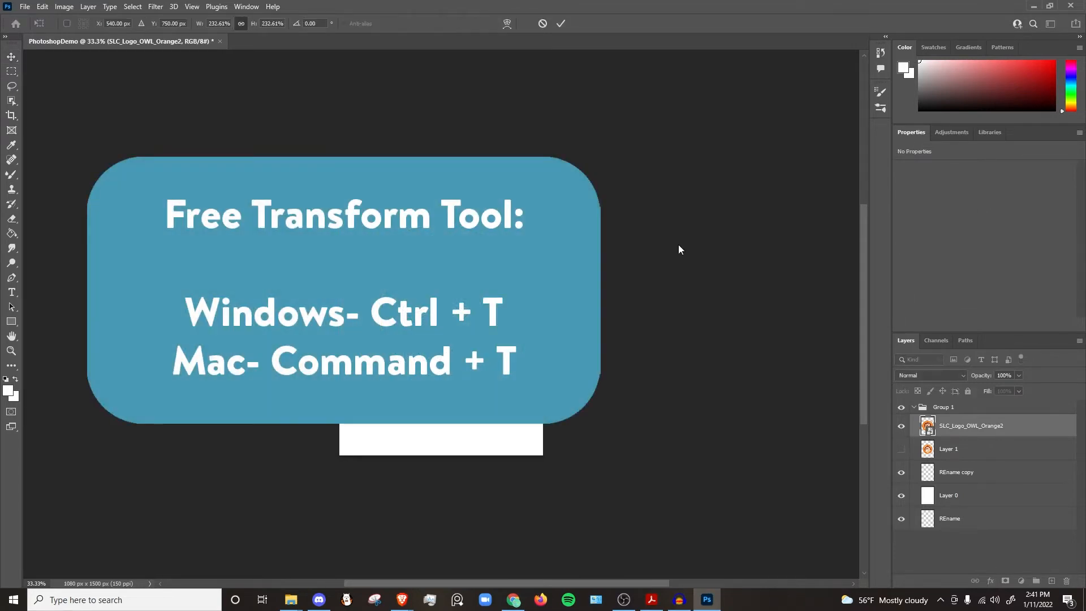
pyautogui.press('Return')
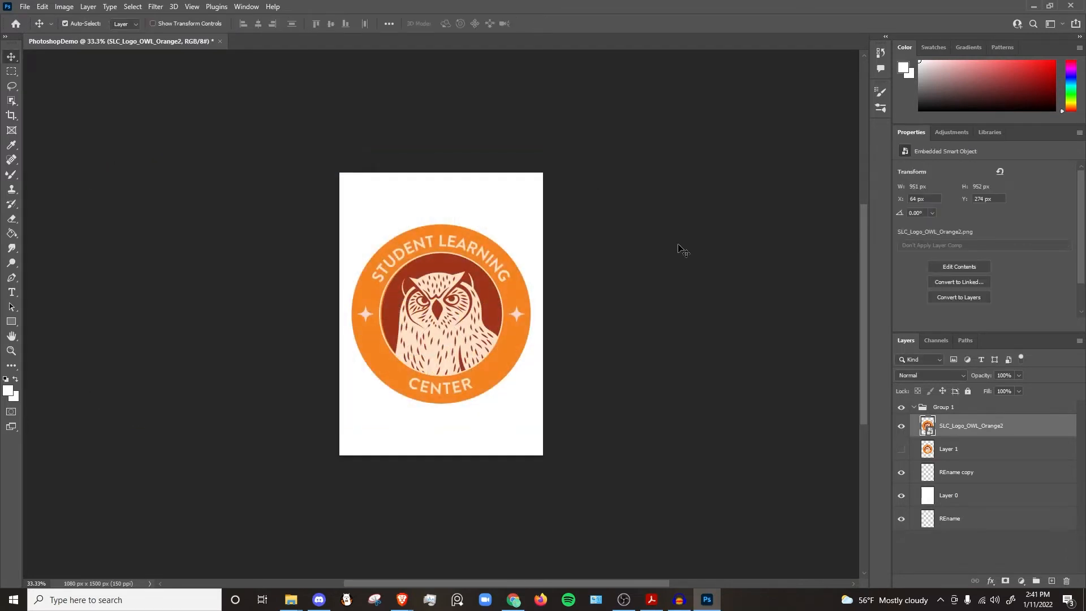
# Step: Free Transform the logo layer, scaling it from the centre to about 150%, rotating it slightly and distorting a corner, then commit
pyautogui.click(44, 7)
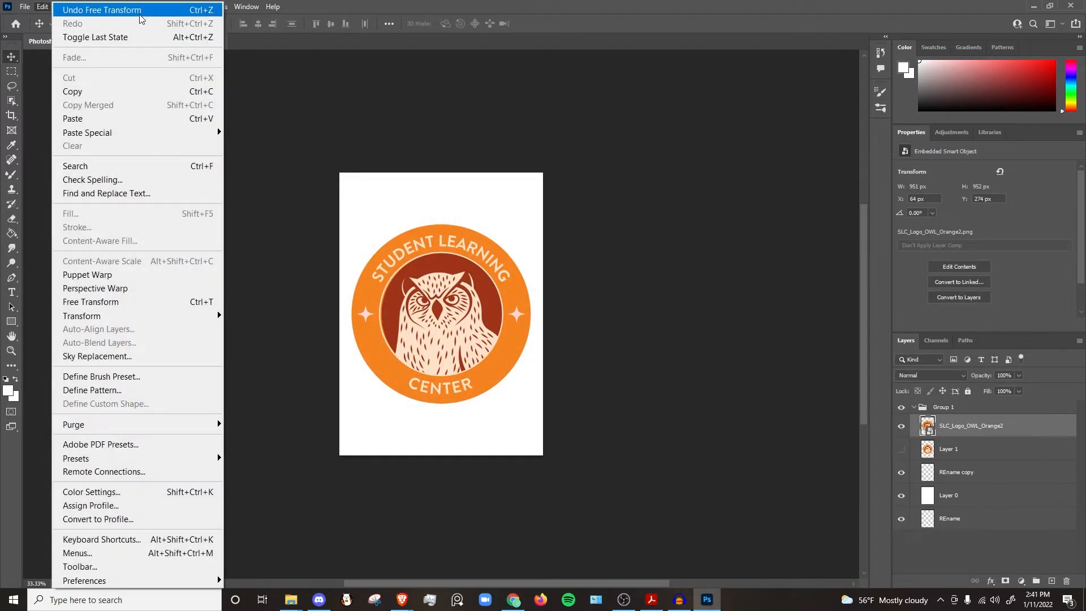
pyautogui.click(190, 308)
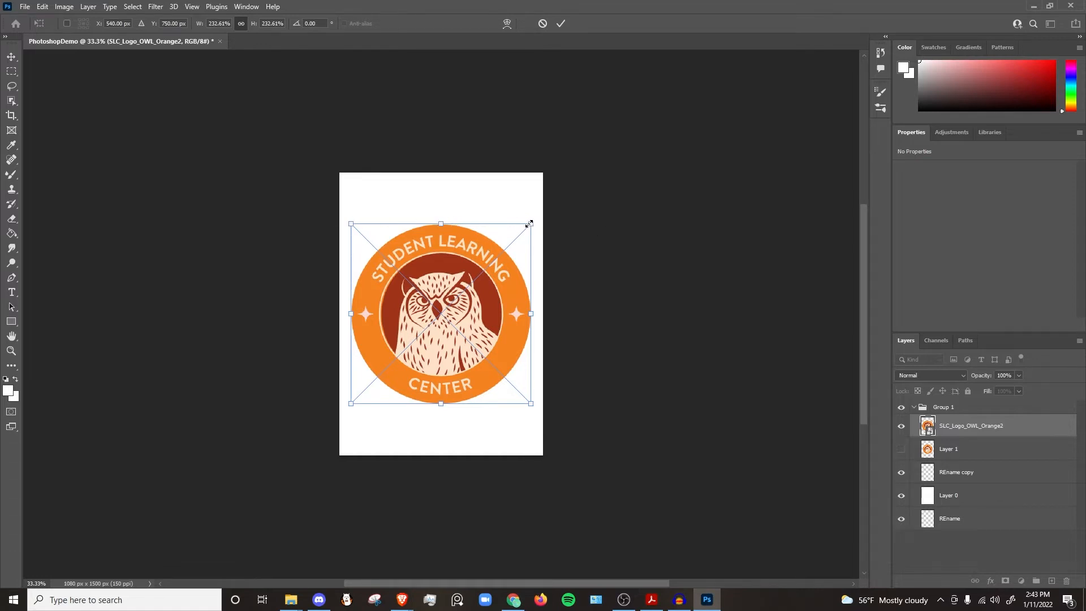
pyautogui.moveTo(530, 224); pyautogui.dragTo(549, 248)
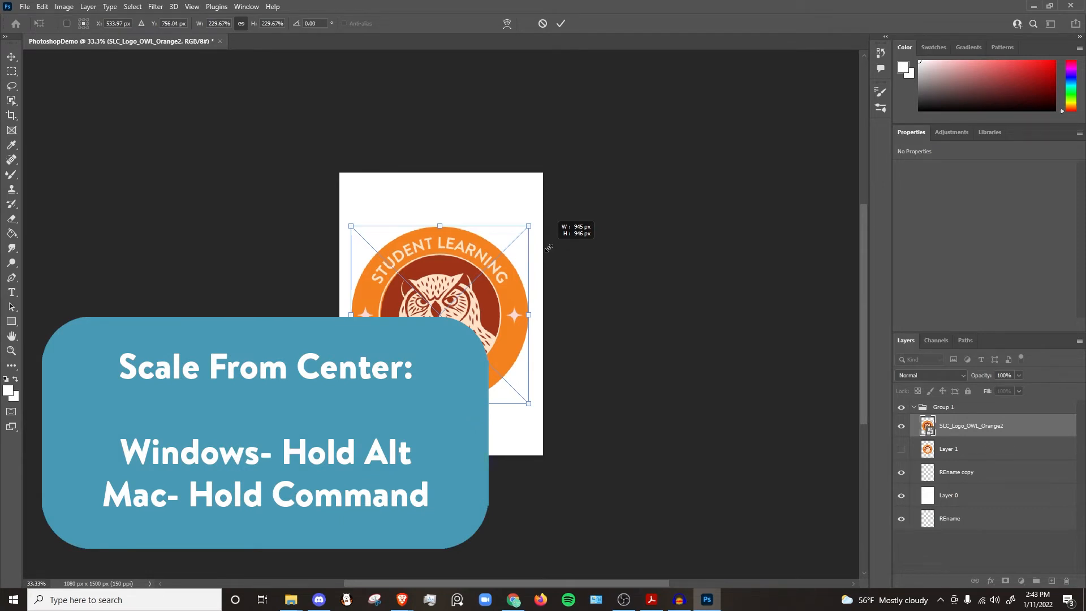
pyautogui.moveTo(549, 248)
pyautogui.mouseDown()
pyautogui.moveTo(482, 288)
pyautogui.moveTo(560, 239)
pyautogui.moveTo(560, 252)
pyautogui.moveTo(473, 316)
pyautogui.moveTo(534, 261)
pyautogui.mouseUp()
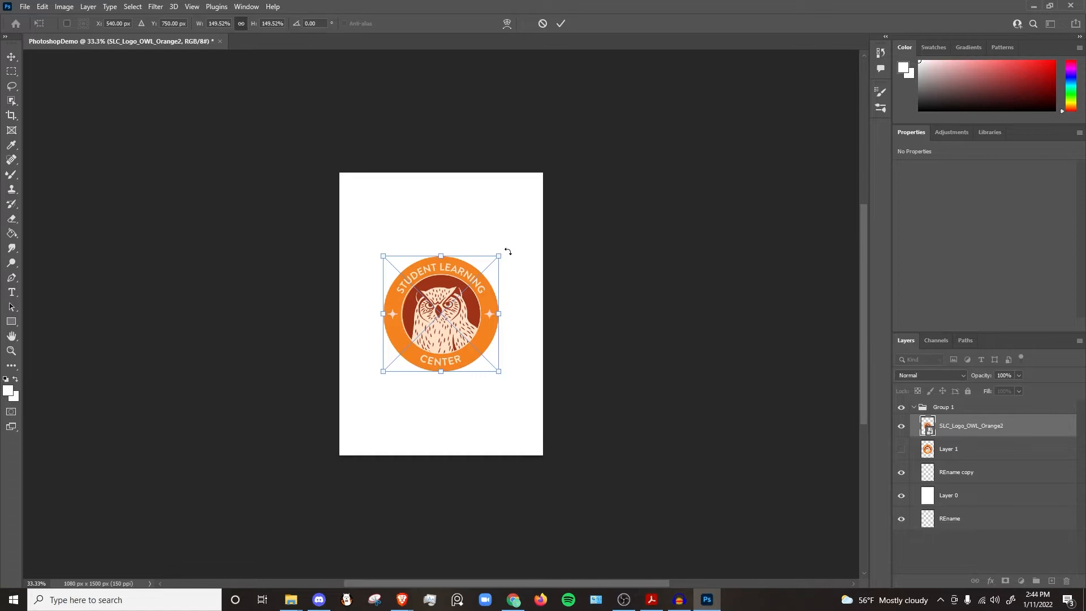
pyautogui.moveTo(505, 250); pyautogui.dragTo(542, 295)
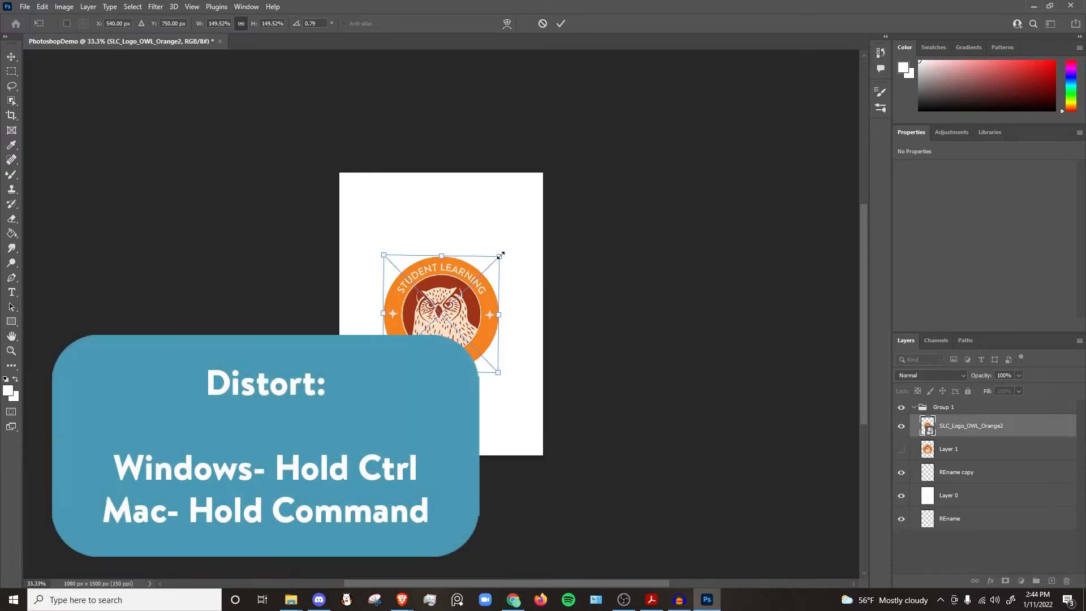
pyautogui.moveTo(501, 255); pyautogui.dragTo(485, 281)
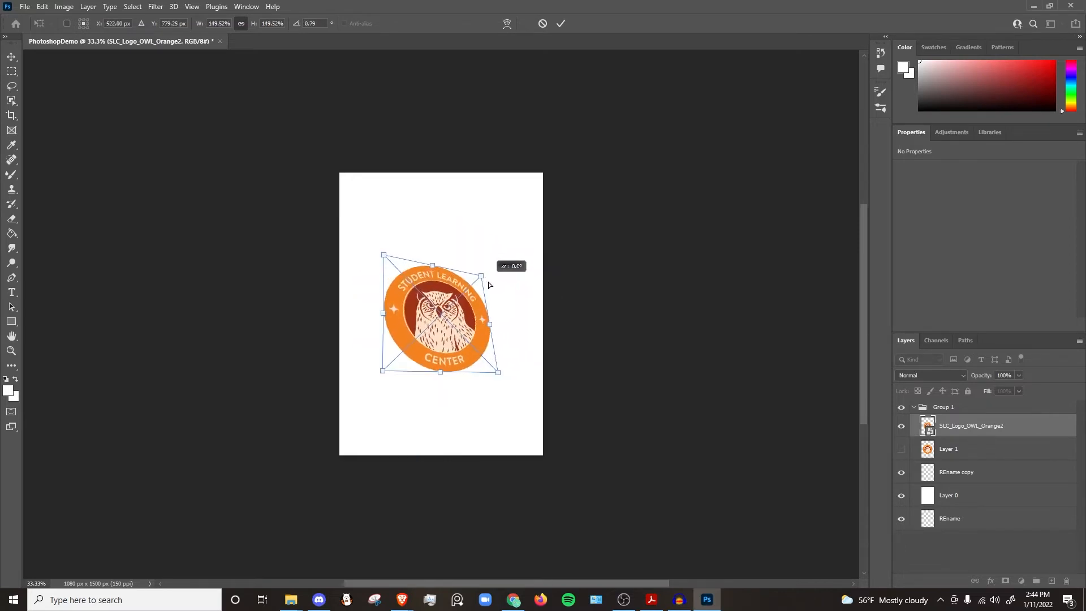
pyautogui.press('Return')
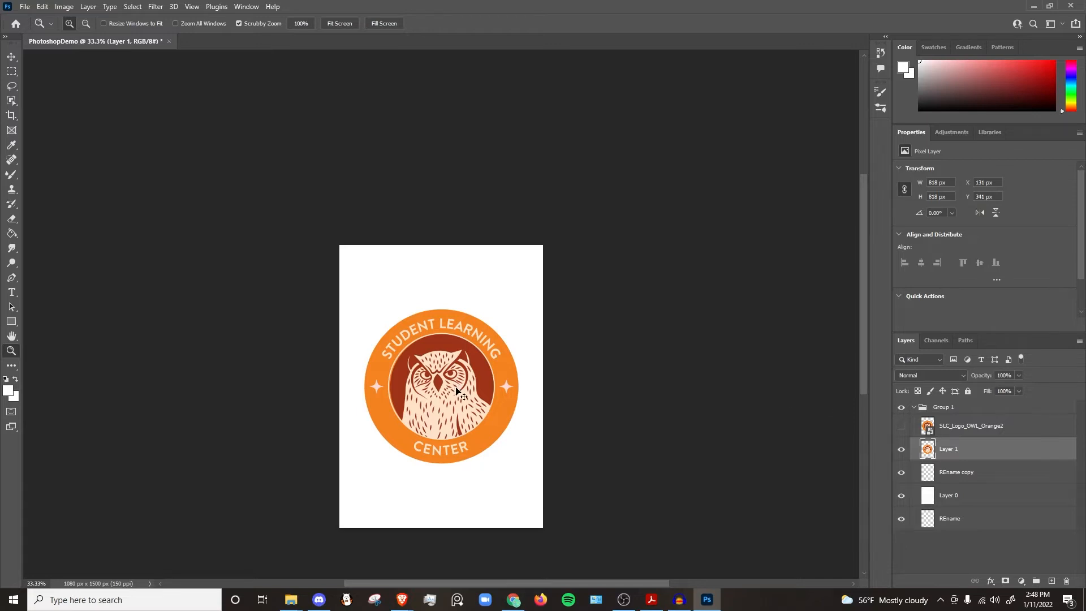
# Step: Shrink the pixel-based Layer 1 logo to a tiny size with Free Transform
pyautogui.hotkey('ctrl', 't')
pyautogui.moveTo(517, 308); pyautogui.dragTo(364, 463)
pyautogui.press('Return')
pyautogui.press('z')
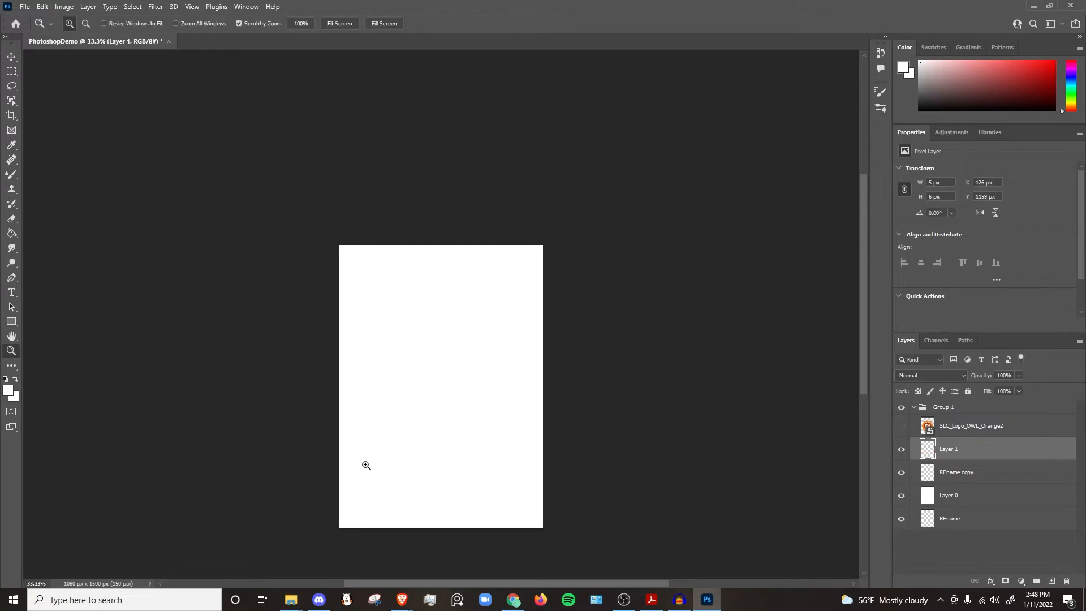
# Step: Enlarge the shrunken Layer 1 back up with Free Transform, then undo both transforms
pyautogui.hotkey('ctrl', 't')
pyautogui.moveTo(365, 464); pyautogui.dragTo(442, 356)
pyautogui.press('Return')
pyautogui.press('z')
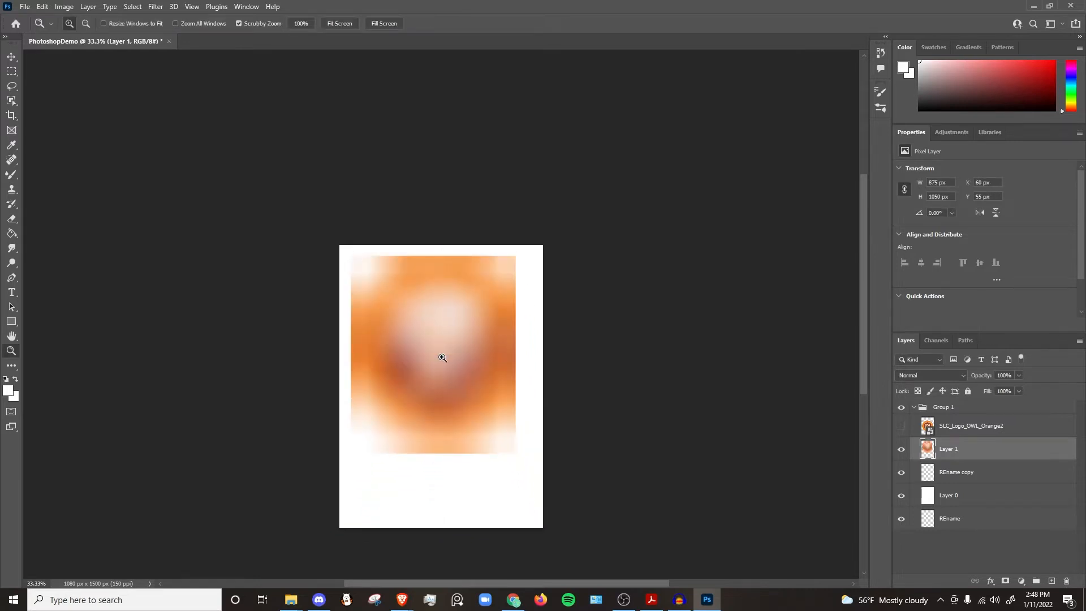
pyautogui.hotkey('ctrl', 'z')
pyautogui.hotkey('ctrl', 'z')
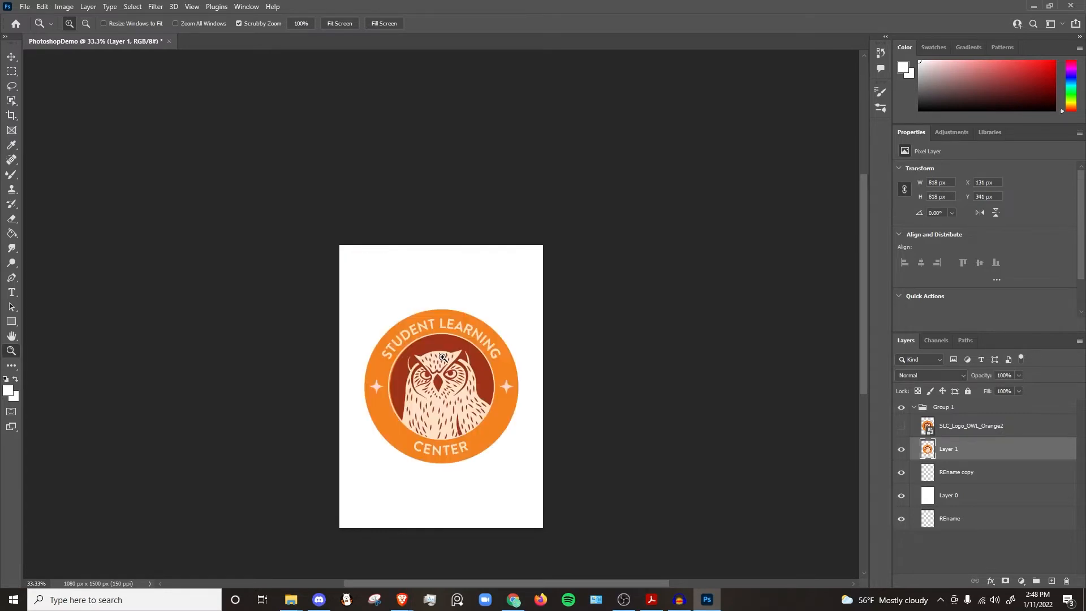
# Step: Convert Layer 1 to a Smart Object and shrink it to a tiny size with Free Transform
pyautogui.rightClick(982, 454)
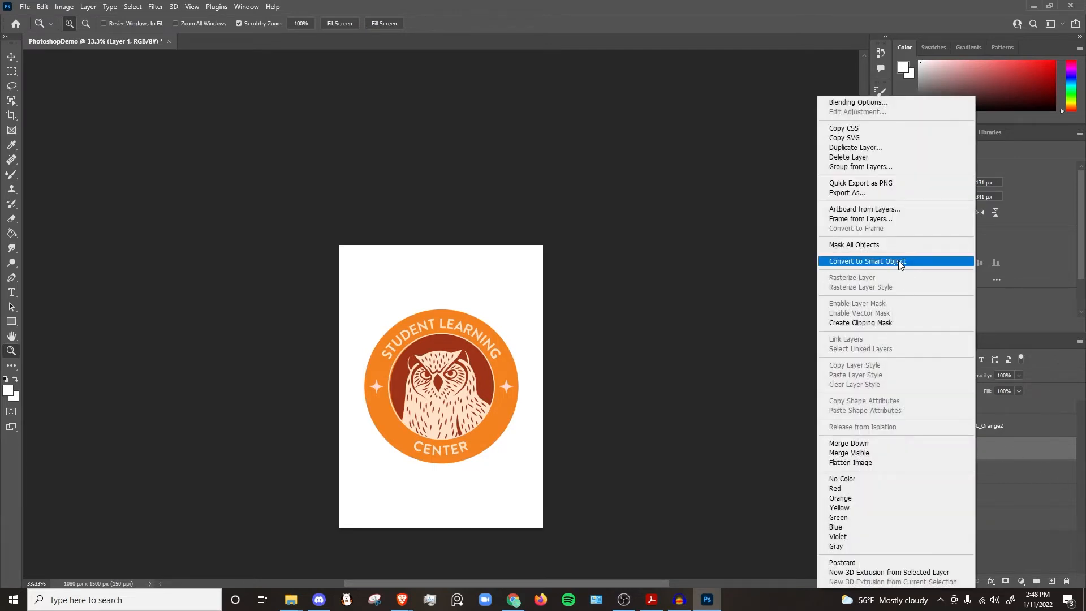
pyautogui.click(901, 262)
pyautogui.hotkey('ctrl', 't')
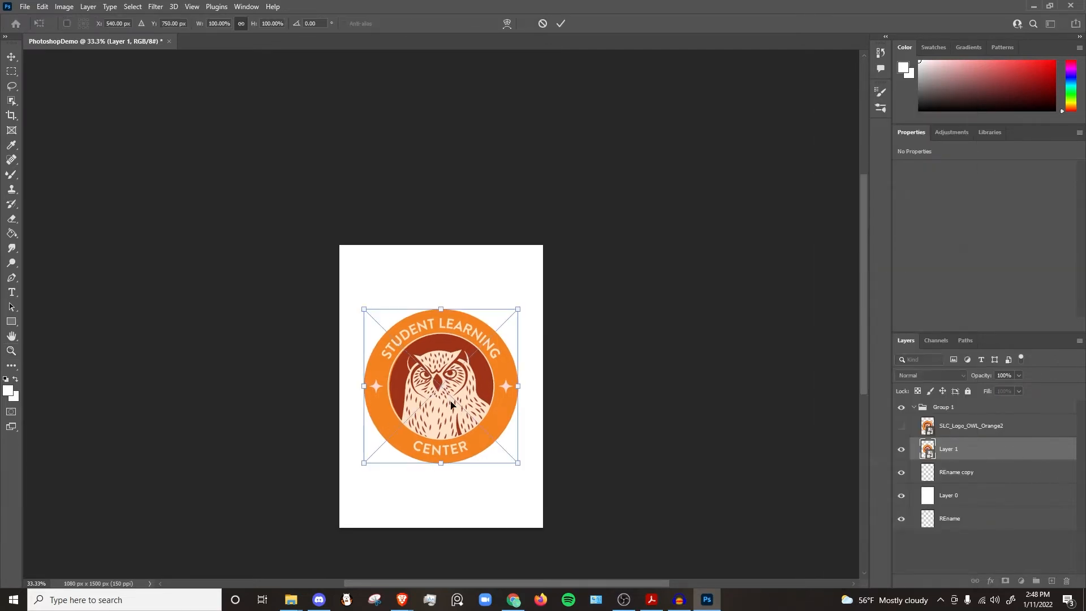
pyautogui.moveTo(518, 310); pyautogui.dragTo(377, 463)
pyautogui.press('Return')
pyautogui.press('z')
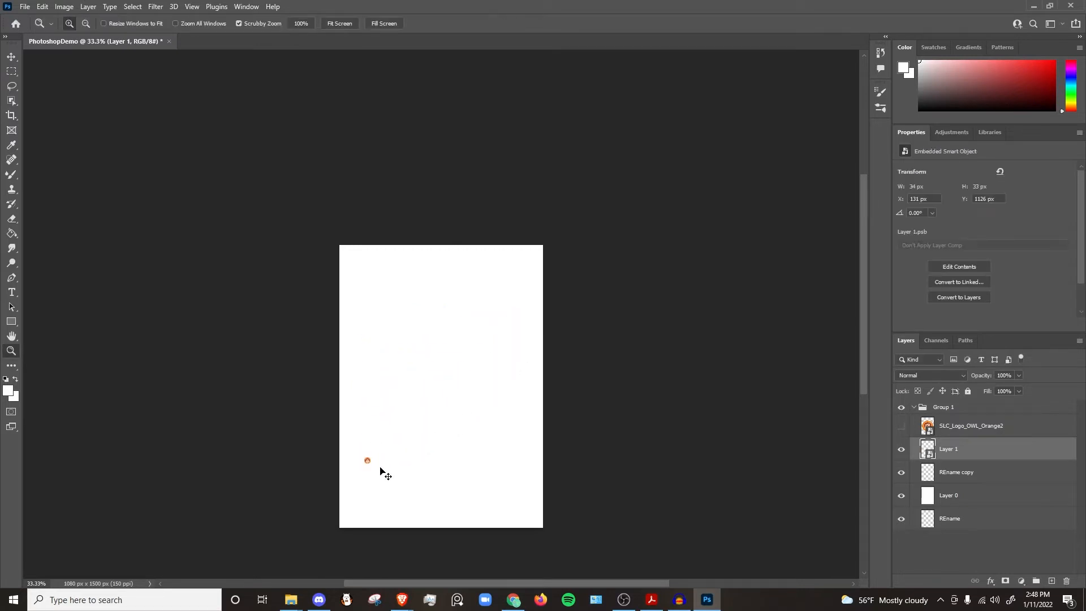
# Step: Scale the smart object back up to its original size with Free Transform
pyautogui.hotkey('ctrl', 't')
pyautogui.moveTo(373, 453); pyautogui.dragTo(655, 340)
pyautogui.press('Return')
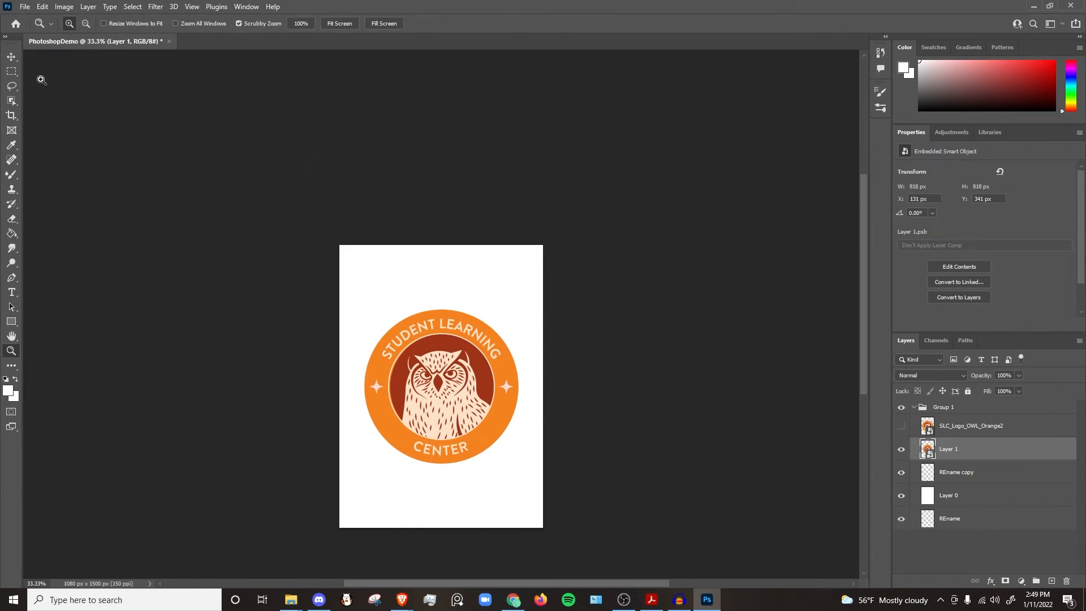
# Step: Move the Layer 1 logo up and to the left with the Move tool
pyautogui.click(11, 56)
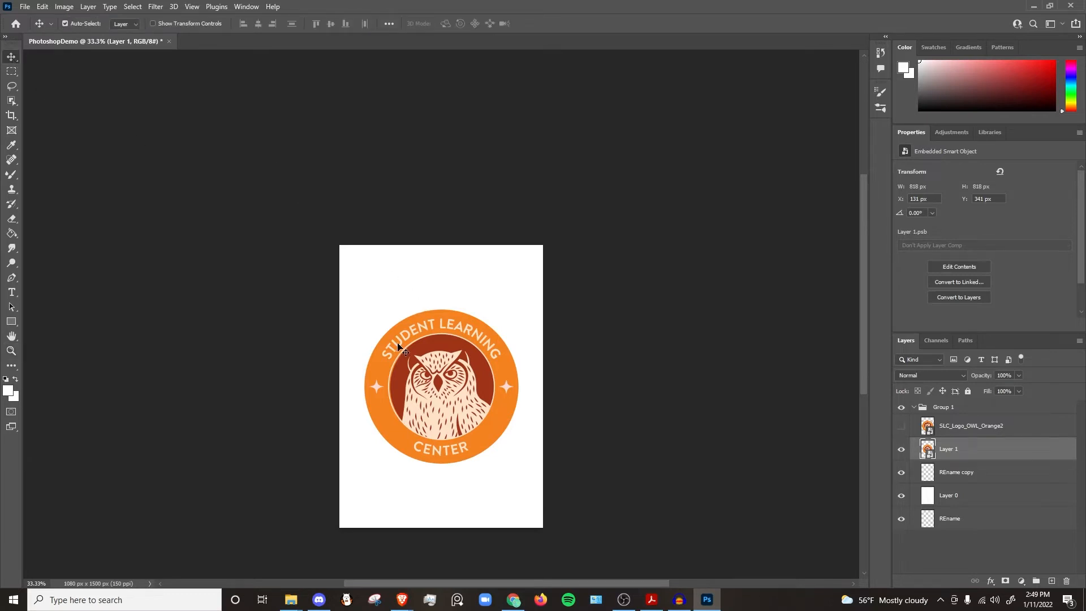
pyautogui.moveTo(398, 350); pyautogui.dragTo(388, 320)
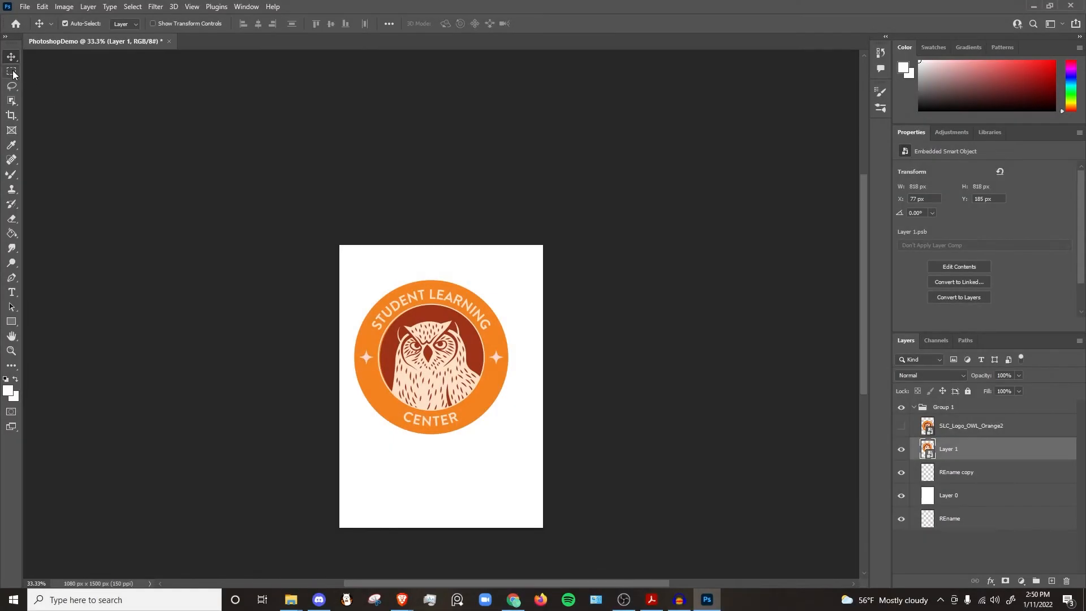
# Step: Draw a rectangular marquee selection across the upper part of the logo
pyautogui.click(13, 73)
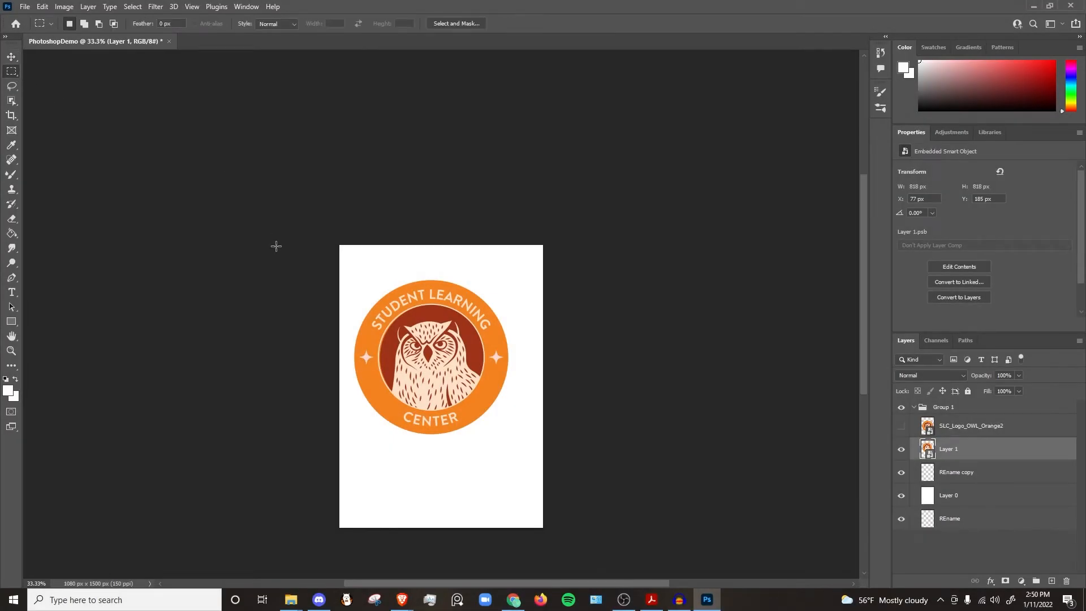
pyautogui.moveTo(309, 275); pyautogui.dragTo(518, 401)
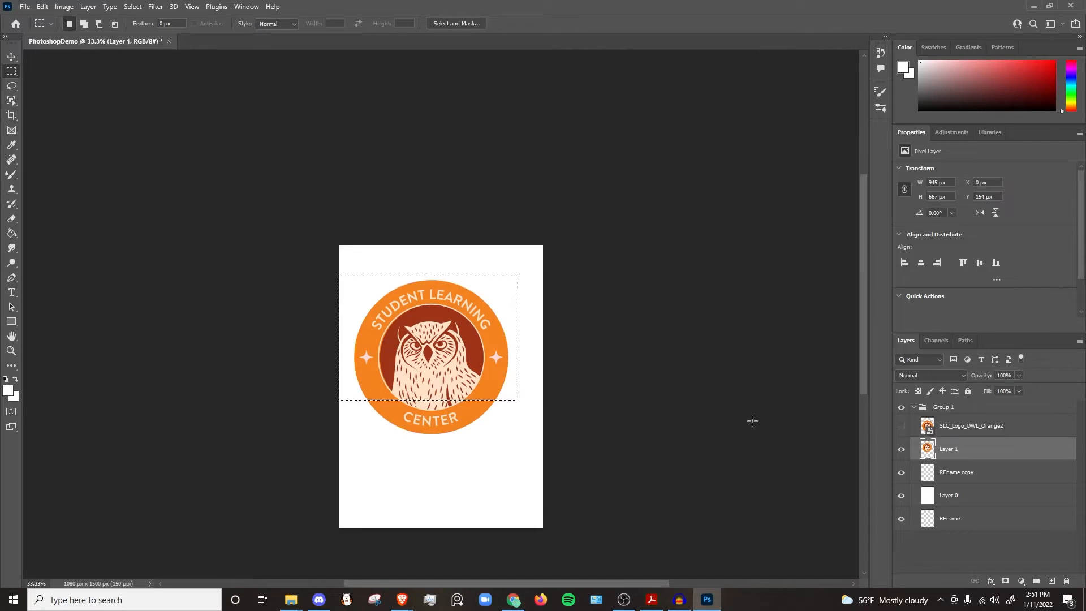
# Step: Rasterize the SLC_Logo_OWL_Orange2 layer, keeping it hidden, and reselect Layer 1
pyautogui.click(902, 427)
pyautogui.click(953, 432)
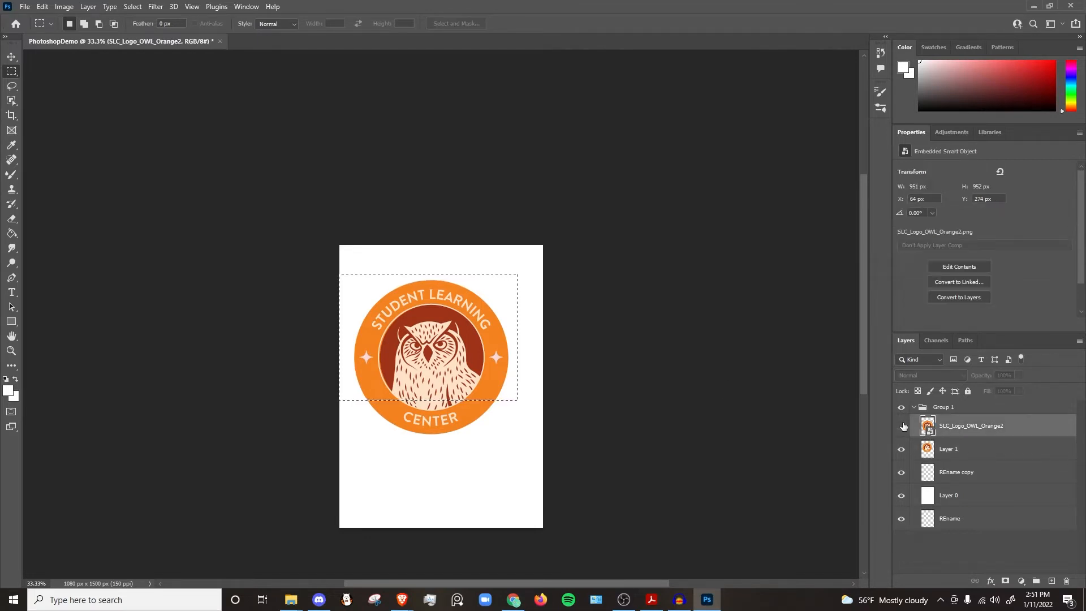
pyautogui.click(903, 429)
pyautogui.rightClick(955, 430)
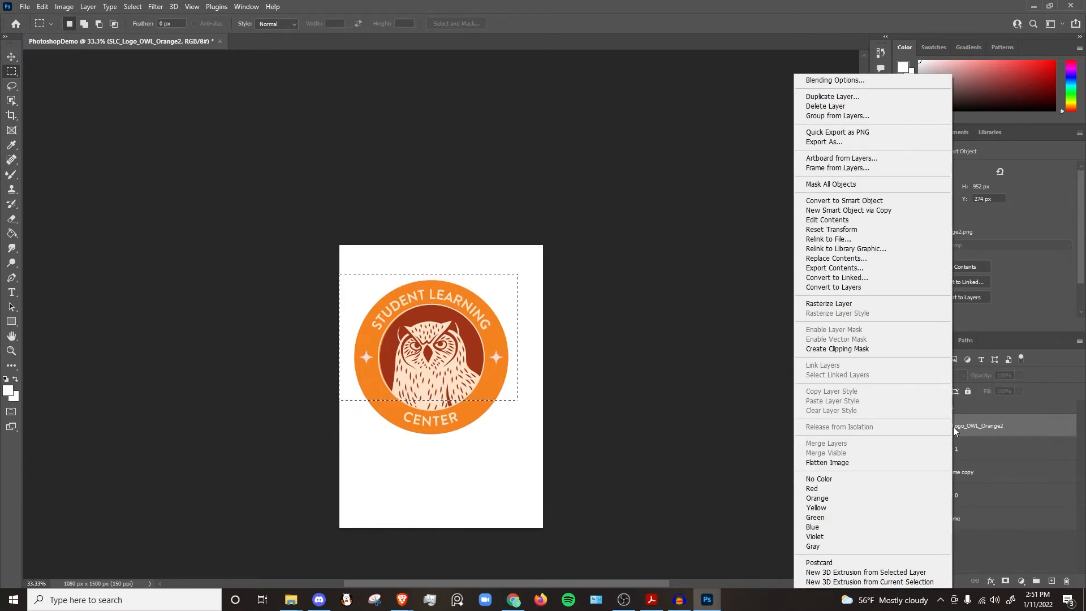
pyautogui.click(838, 304)
pyautogui.click(976, 448)
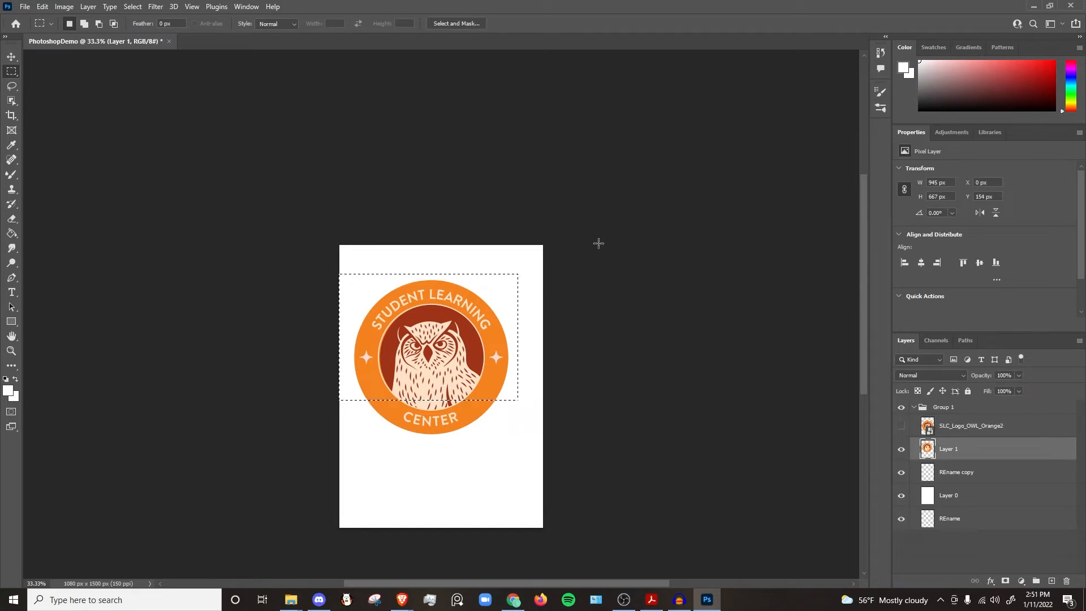
# Step: Open Hue/Saturation for the selection, drag the hue to +39, and cancel the dialog
pyautogui.click(154, 8)
pyautogui.moveTo(63, 7)
pyautogui.moveTo(74, 40)
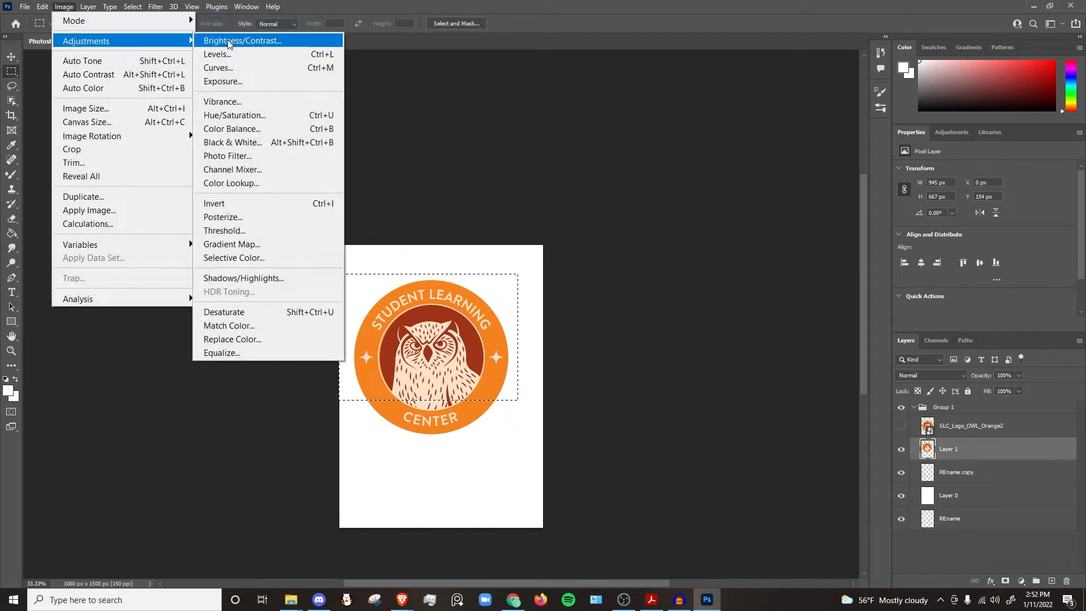
pyautogui.click(254, 115)
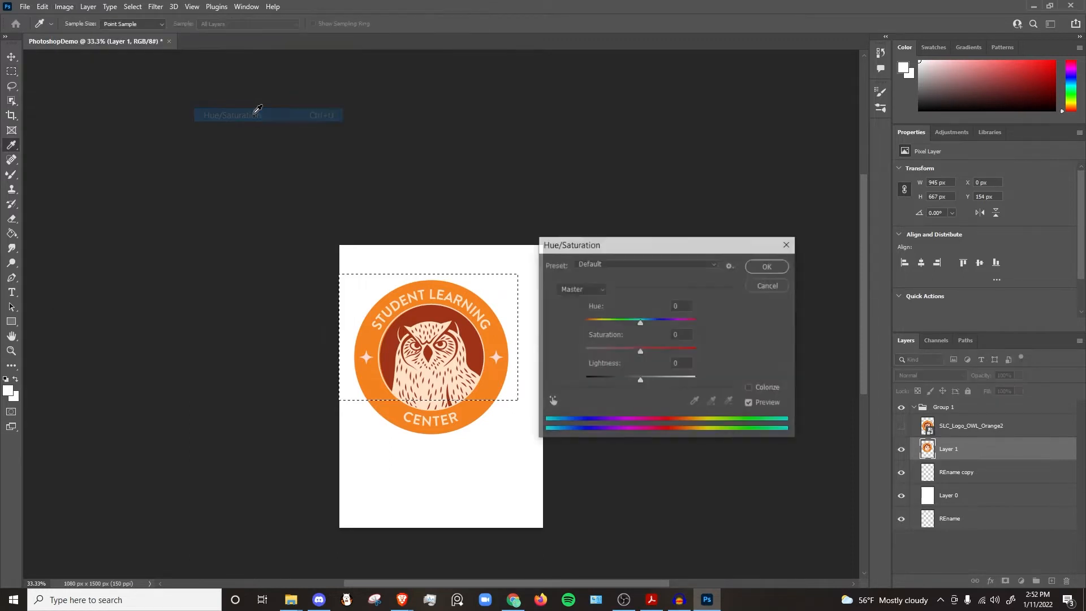
pyautogui.click(643, 321)
pyautogui.moveTo(644, 321)
pyautogui.mouseDown()
pyautogui.moveTo(692, 321)
pyautogui.moveTo(572, 321)
pyautogui.moveTo(691, 321)
pyautogui.moveTo(585, 323)
pyautogui.moveTo(663, 320)
pyautogui.mouseUp()
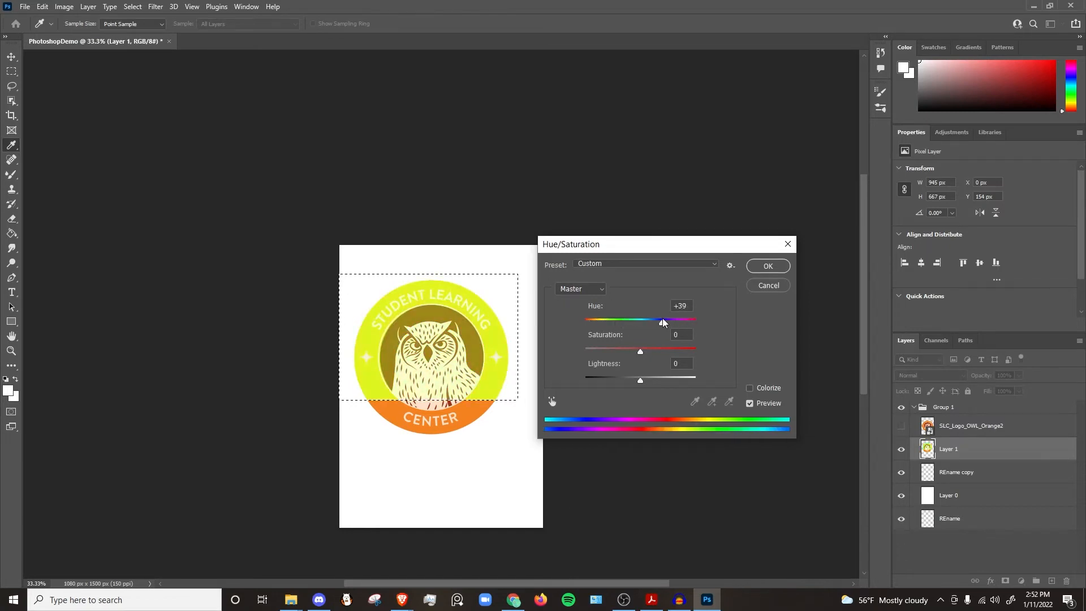
pyautogui.click(767, 285)
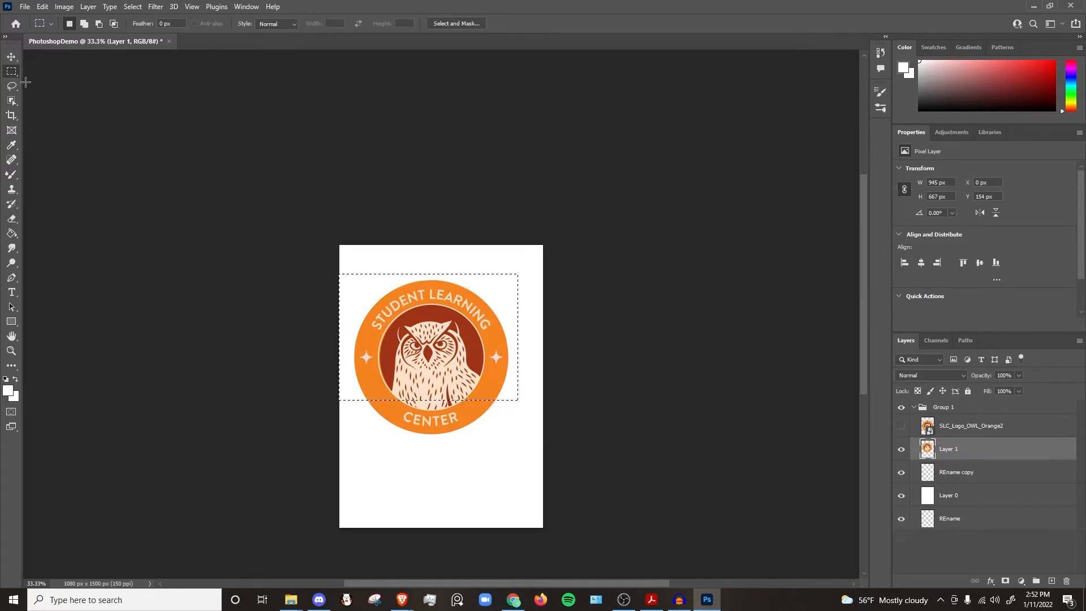
# Step: Switch to the Elliptical Marquee tool and draw an elliptical selection over the logo
pyautogui.rightClick(18, 78)
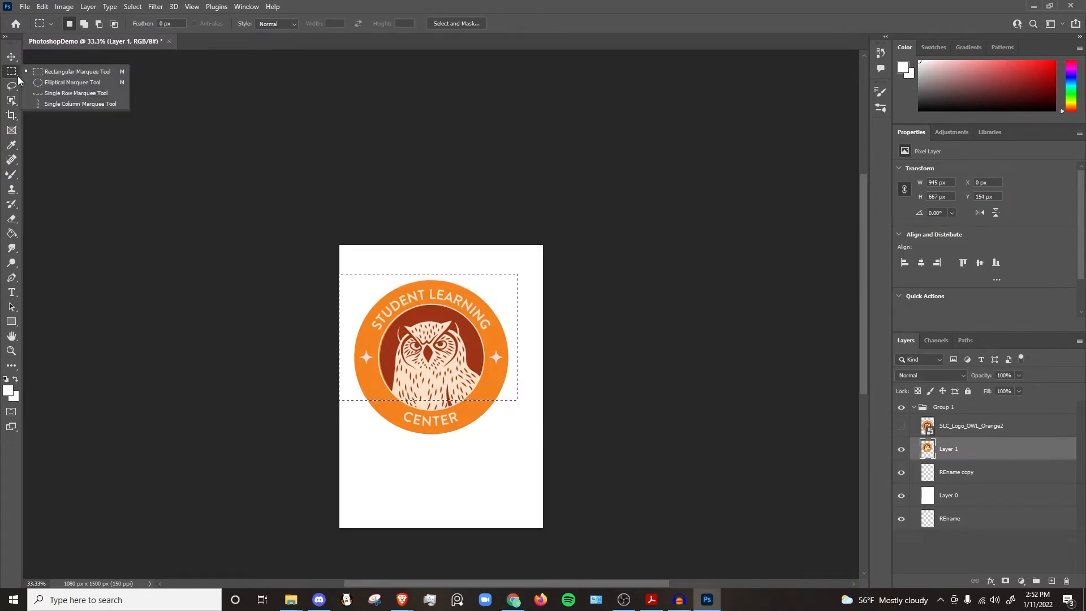
pyautogui.click(69, 82)
pyautogui.moveTo(313, 228); pyautogui.dragTo(515, 373)
pyautogui.moveTo(294, 222); pyautogui.dragTo(537, 450)
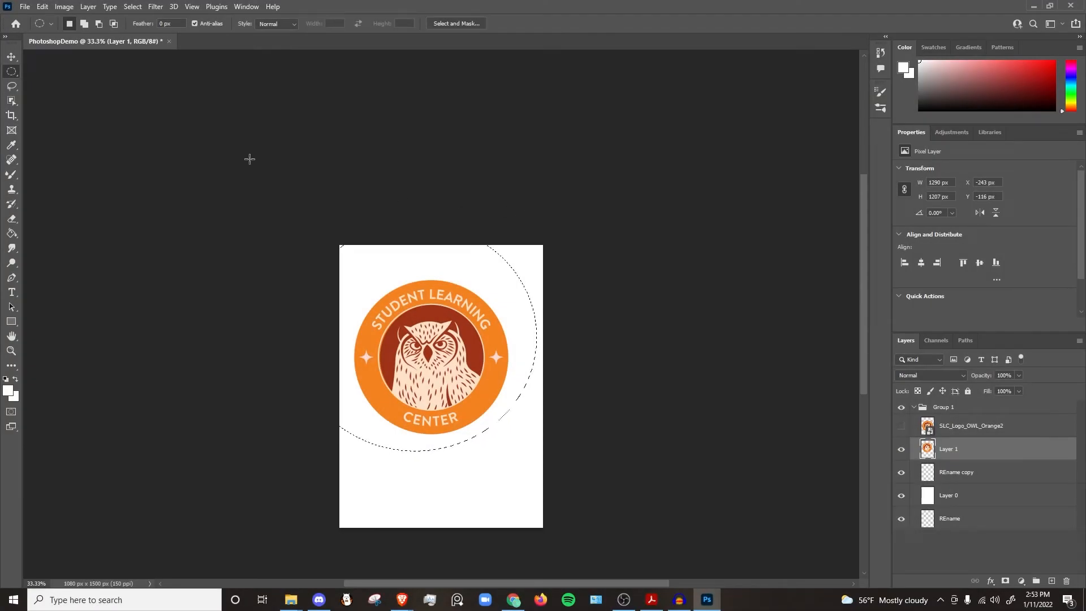
# Step: Try freehand selections across the logo with the Lasso tool, deselecting in between
pyautogui.click(11, 86)
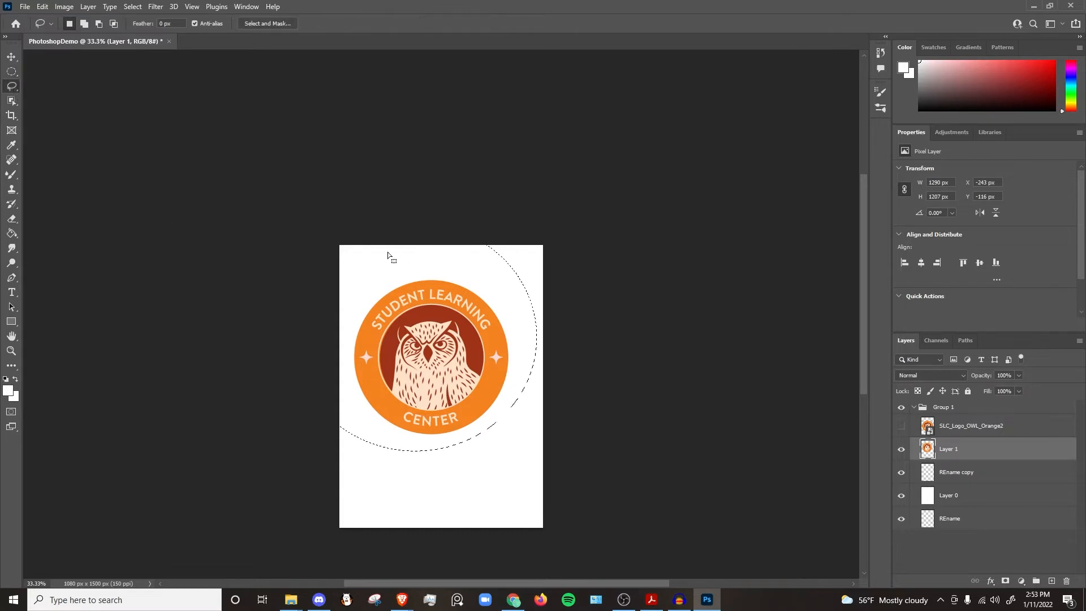
pyautogui.moveTo(346, 232)
pyautogui.mouseDown()
pyautogui.moveTo(329, 322)
pyautogui.moveTo(504, 391)
pyautogui.moveTo(539, 338)
pyautogui.moveTo(461, 250)
pyautogui.moveTo(375, 322)
pyautogui.moveTo(402, 386)
pyautogui.moveTo(444, 388)
pyautogui.mouseUp()
pyautogui.hotkey('ctrl', 'd')
pyautogui.moveTo(516, 359)
pyautogui.mouseDown()
pyautogui.moveTo(466, 333)
pyautogui.moveTo(463, 398)
pyautogui.moveTo(424, 340)
pyautogui.moveTo(545, 373)
pyautogui.moveTo(553, 363)
pyautogui.mouseUp()
# Step: Switch to the Polygonal Lasso tool, clear the selection, and draw a five-cornered polygonal selection around the logo
pyautogui.rightClick(18, 90)
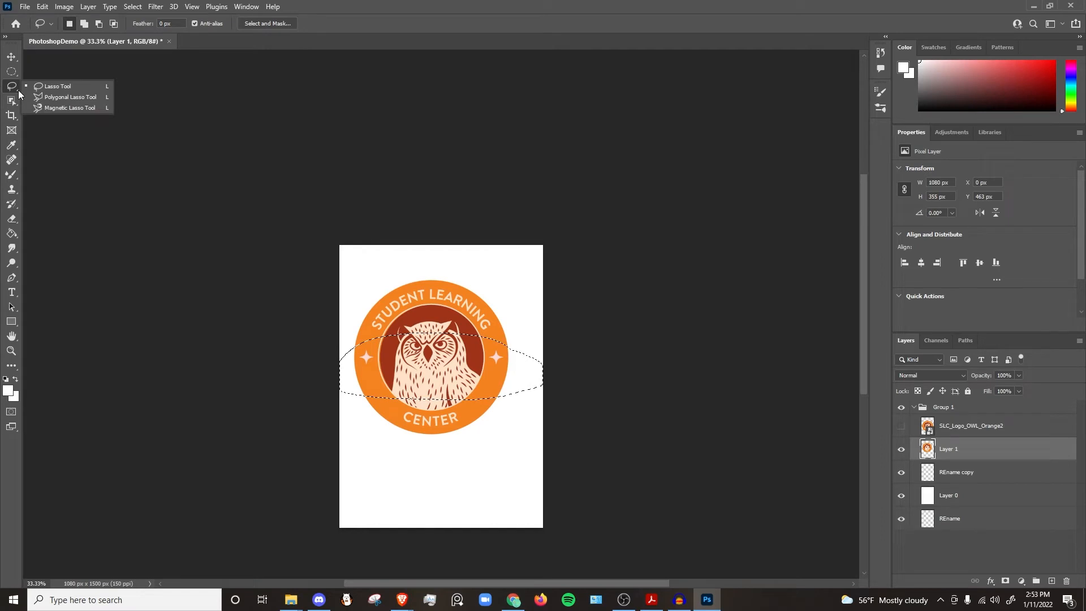
pyautogui.click(42, 97)
pyautogui.hotkey('ctrl', 'd')
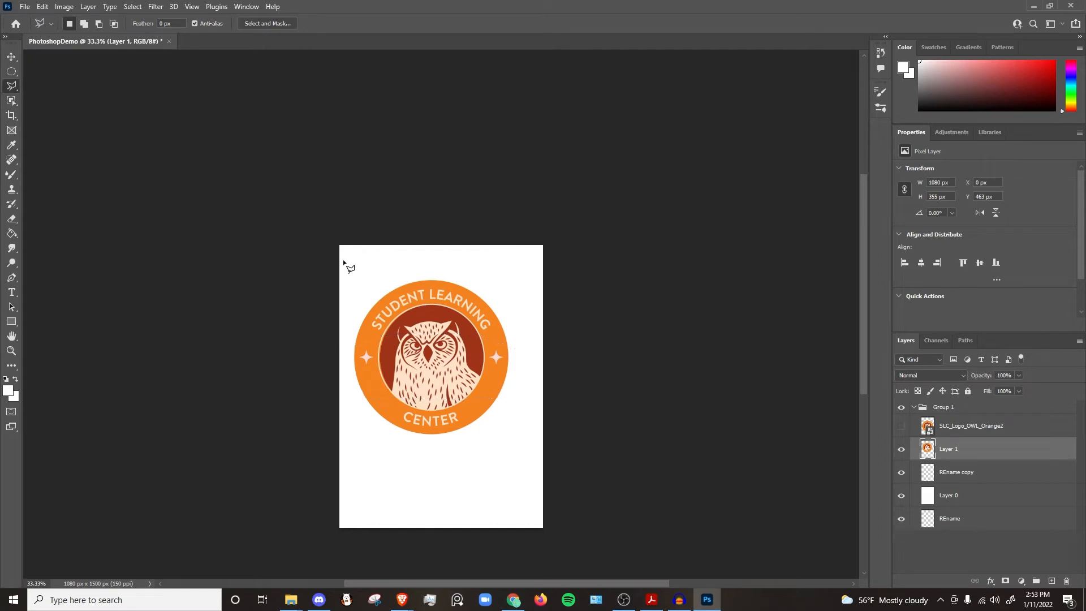
pyautogui.click(308, 219)
pyautogui.click(558, 257)
pyautogui.click(546, 430)
pyautogui.click(345, 490)
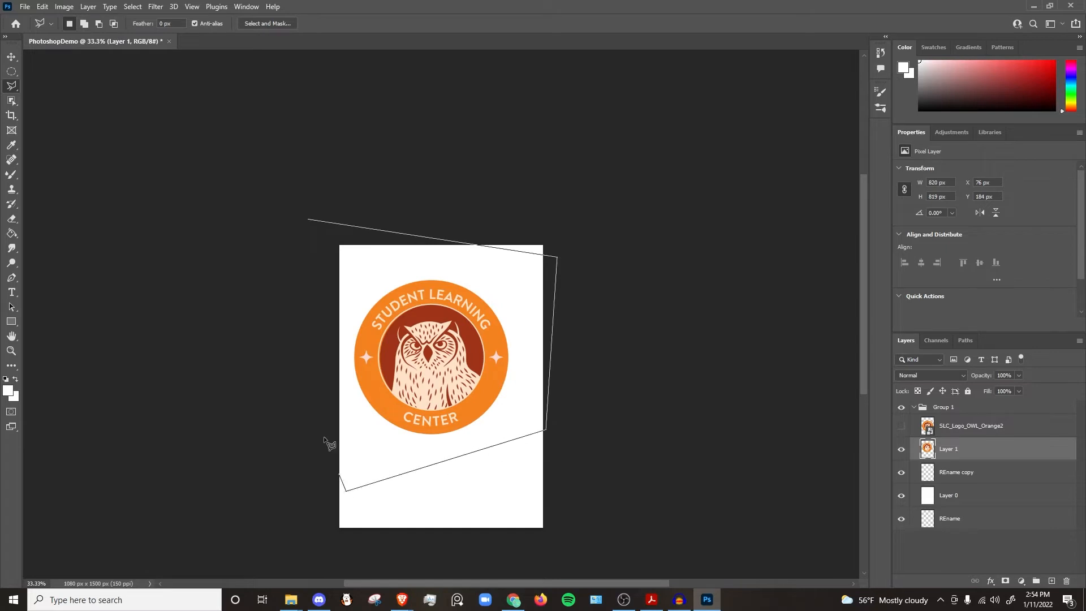
pyautogui.click(293, 379)
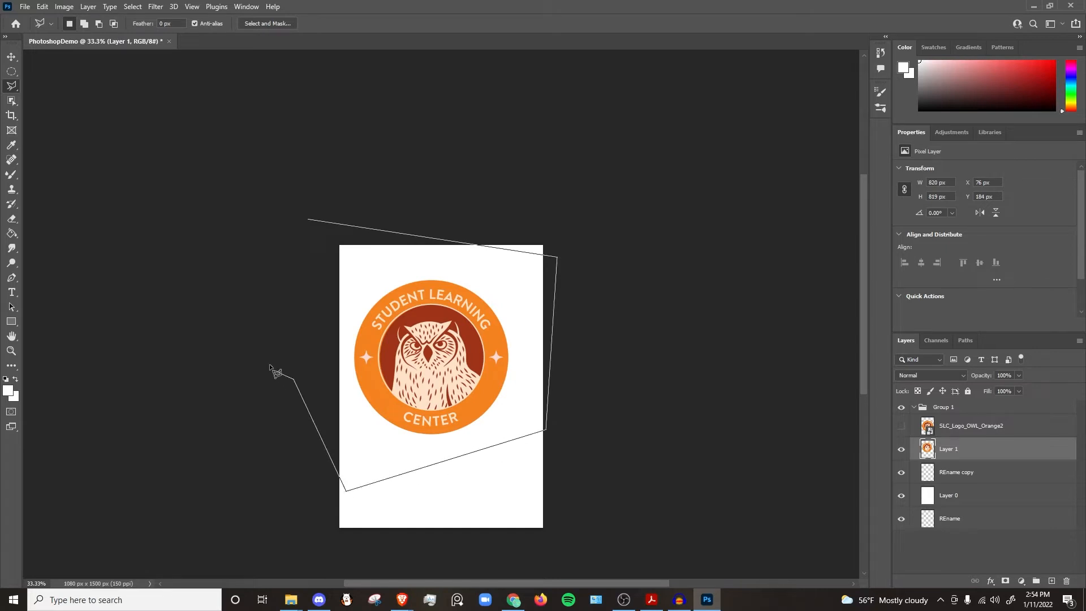
pyautogui.click(308, 220)
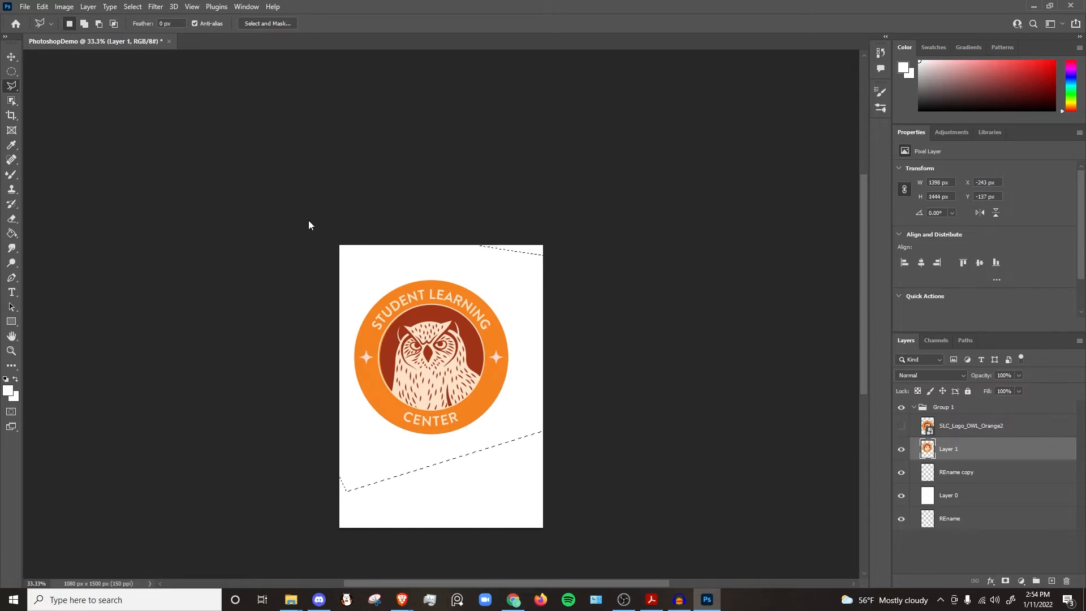
# Step: Switch to the Magnetic Lasso tool and trace a selection around the circular logo
pyautogui.moveTo(12, 85); pyautogui.dragTo(59, 107)
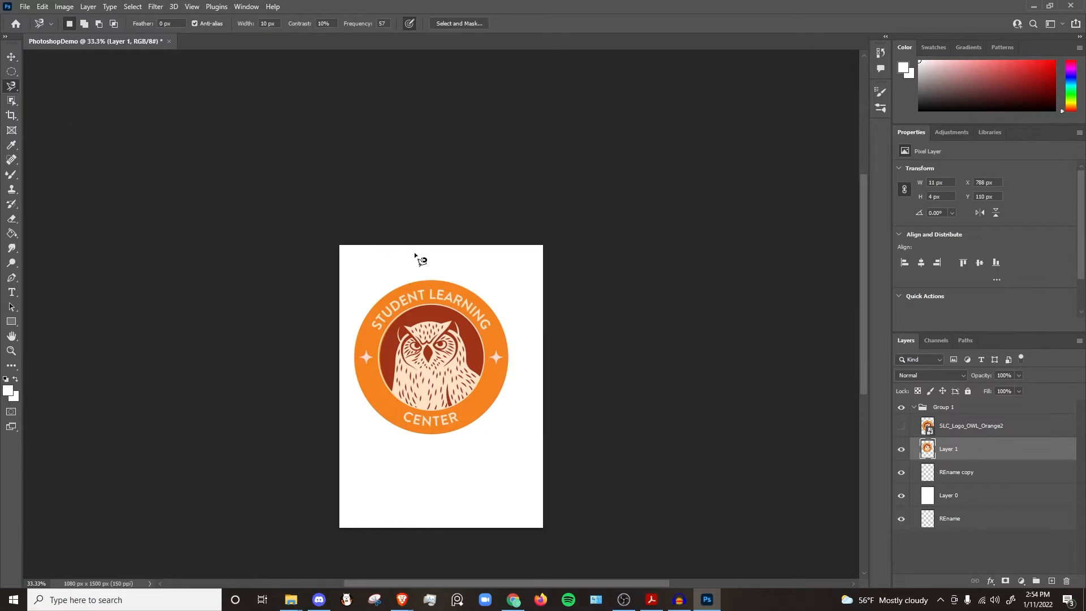
pyautogui.click(448, 275)
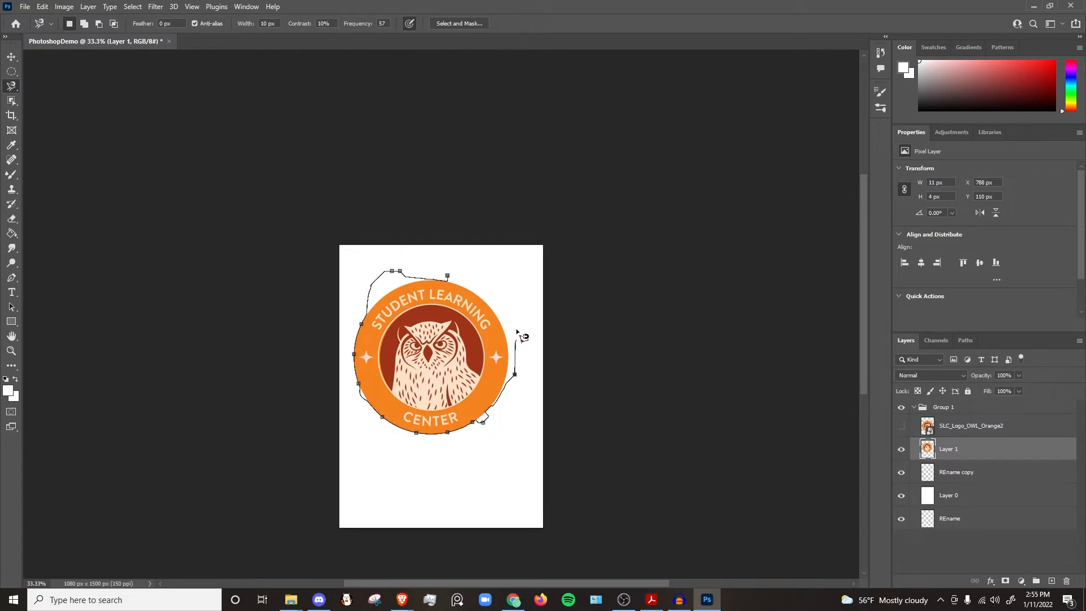
pyautogui.click(448, 276)
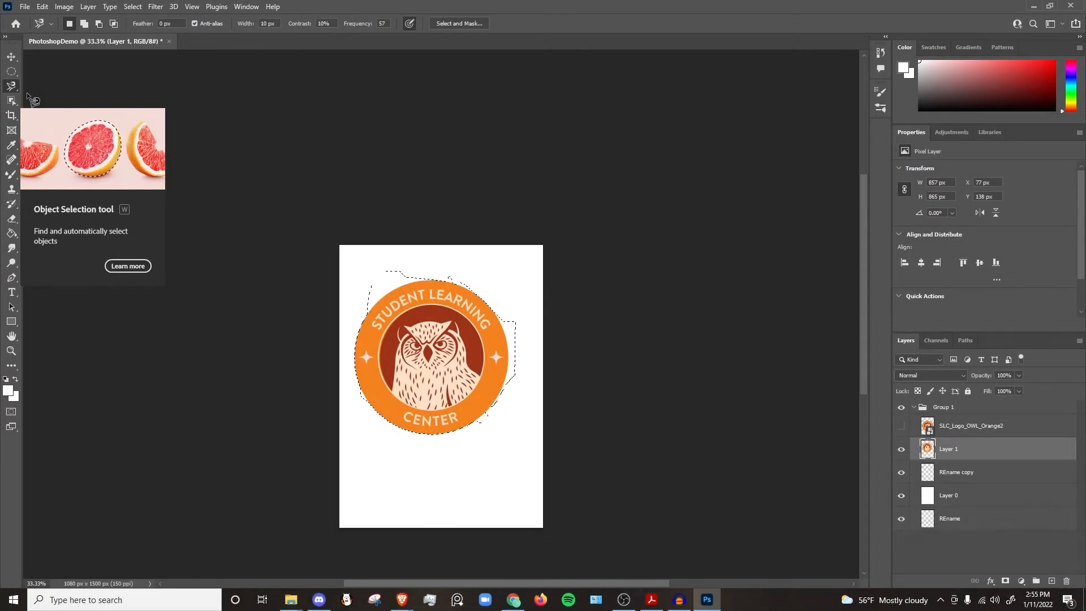
# Step: Try cropping the canvas tightly around the logo with the Crop tool
pyautogui.click(11, 115)
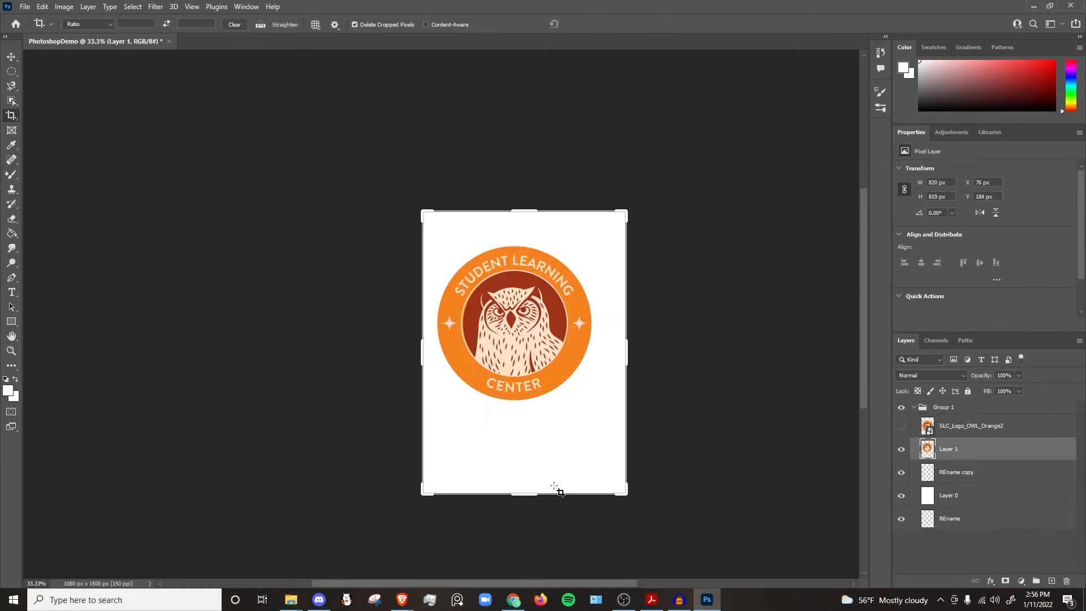
pyautogui.moveTo(524, 493); pyautogui.dragTo(519, 452)
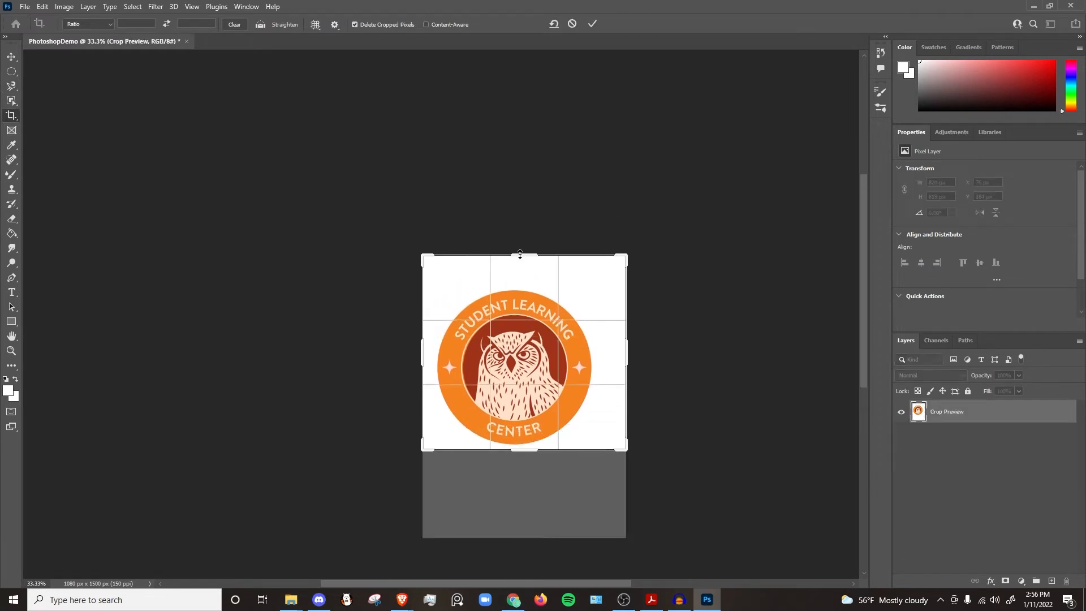
pyautogui.moveTo(520, 254); pyautogui.dragTo(525, 273)
pyautogui.moveTo(422, 359); pyautogui.dragTo(428, 362)
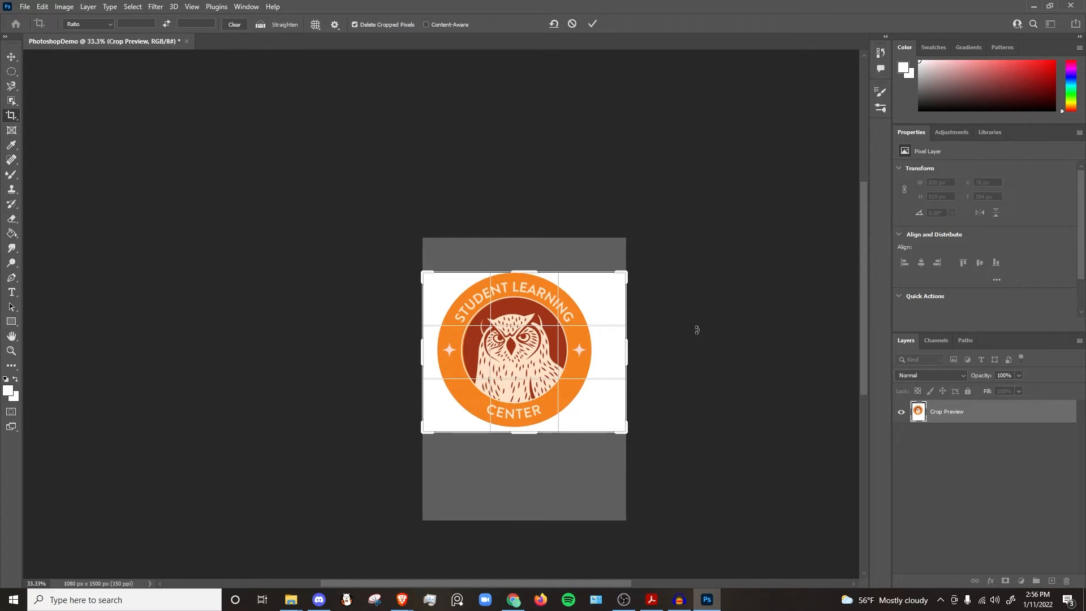
pyautogui.press('Return')
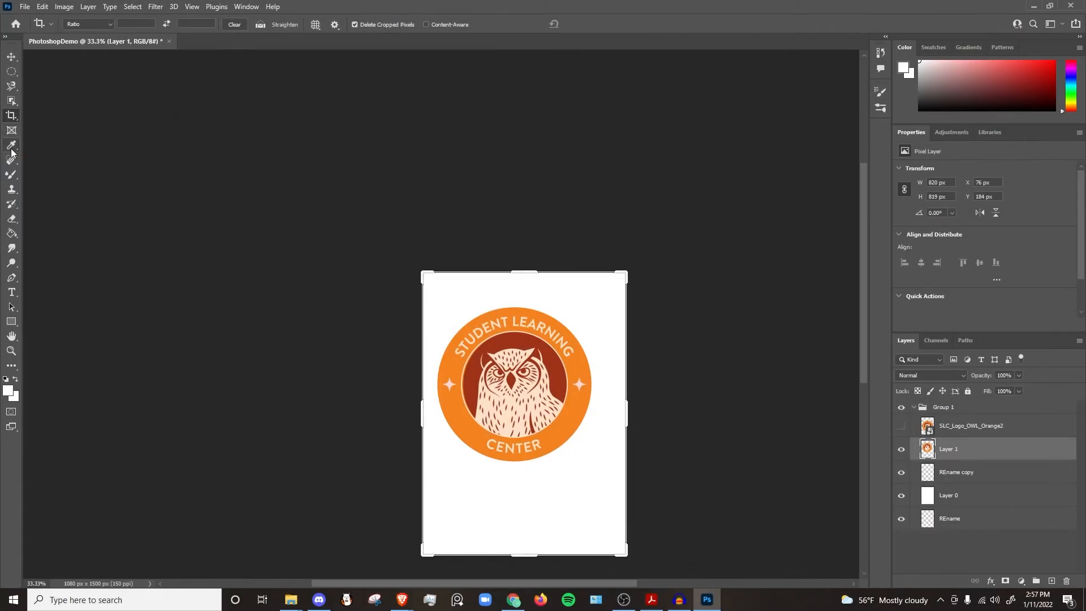
# Step: Sample the logo's orange as the foreground colour with the Eyedropper tool
pyautogui.click(11, 146)
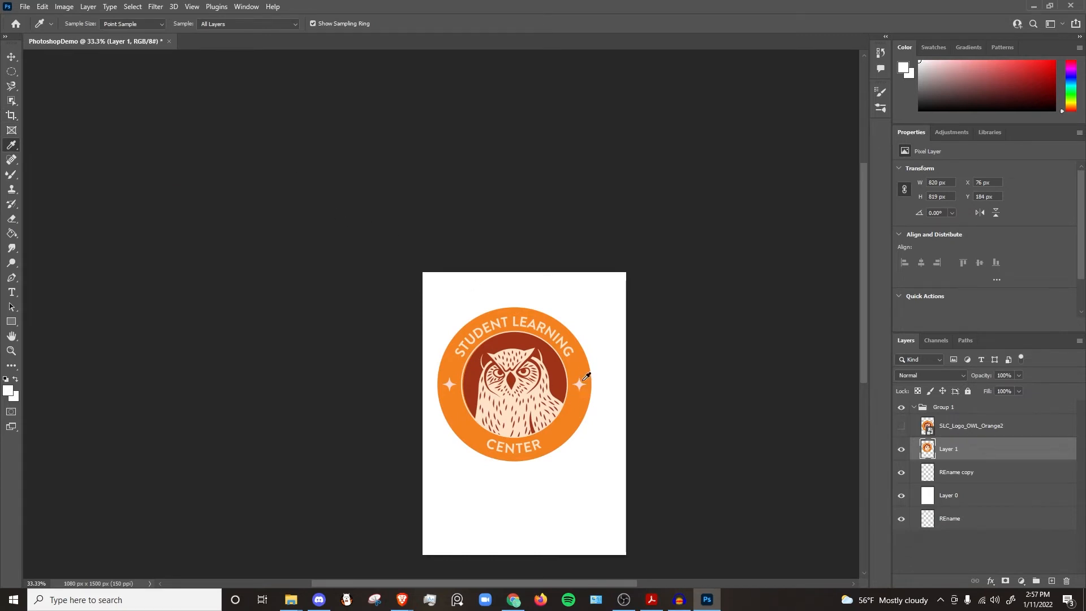
pyautogui.click(581, 363)
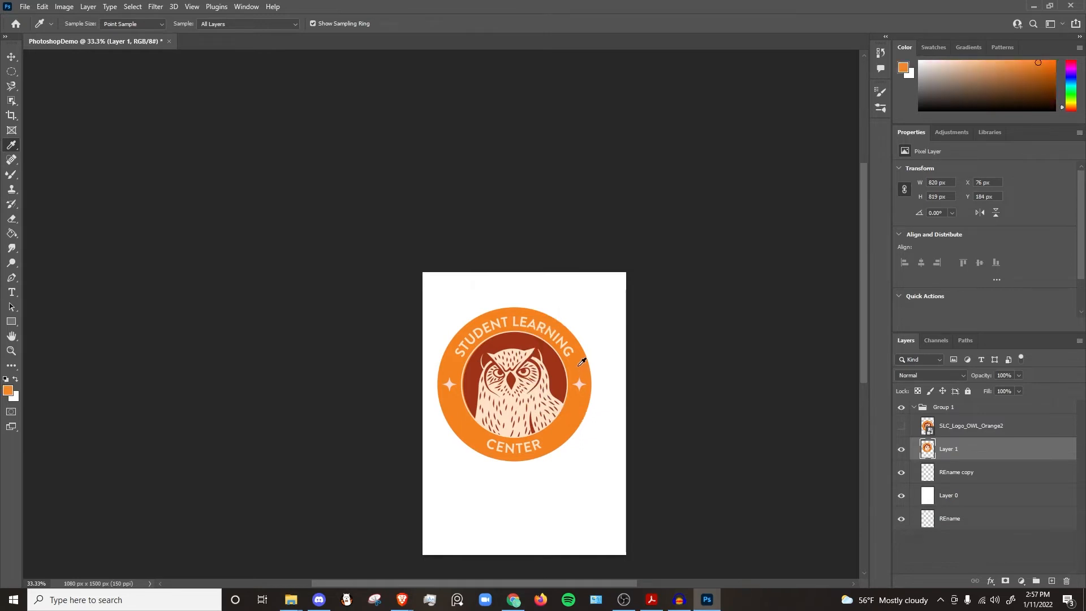
# Step: Switch to the Mixer Brush tool and sample the owl's dark red as the foreground colour
pyautogui.press('alt')
pyautogui.click(13, 178)
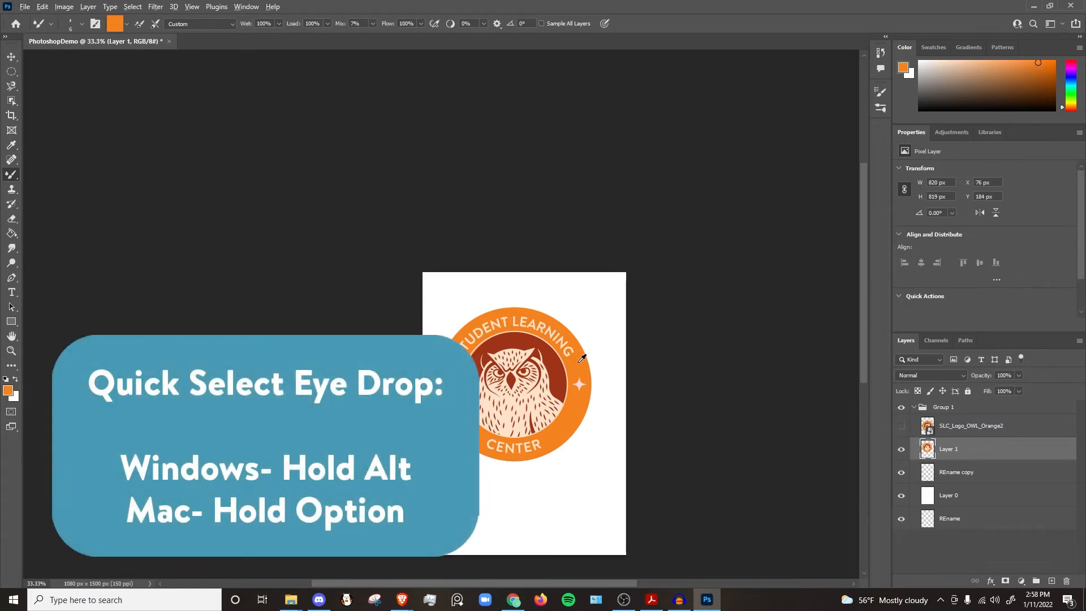
pyautogui.keyDown('alt'); pyautogui.click(556, 368); pyautogui.keyUp('alt')
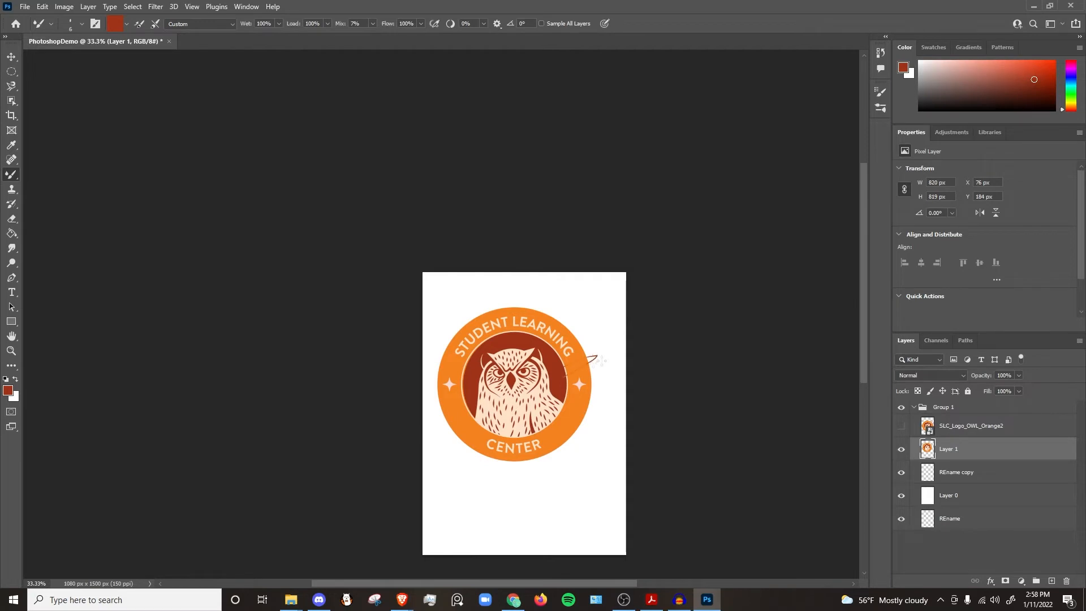
# Step: Paint a test stroke beside the logo with the Mixer Brush and undo it
pyautogui.moveTo(603, 360)
pyautogui.mouseDown()
pyautogui.moveTo(554, 390)
pyautogui.moveTo(602, 378)
pyautogui.moveTo(523, 425)
pyautogui.moveTo(572, 428)
pyautogui.moveTo(614, 456)
pyautogui.moveTo(542, 474)
pyautogui.mouseUp()
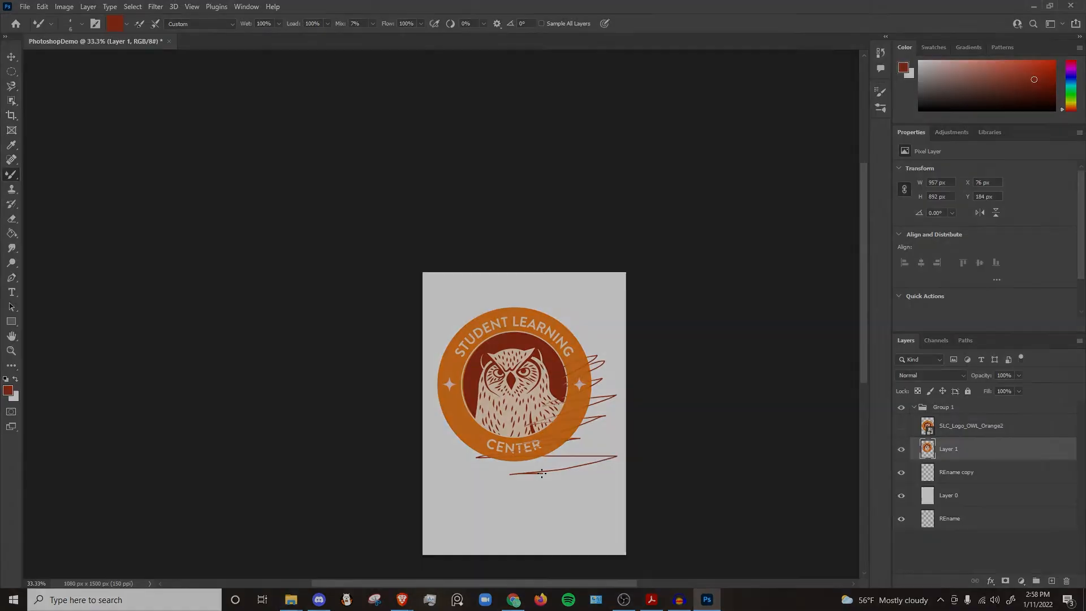
pyautogui.hotkey('ctrl', 'z')
# Step: Switch to the Brush tool and draw thin freehand loops around the logo
pyautogui.click(11, 146)
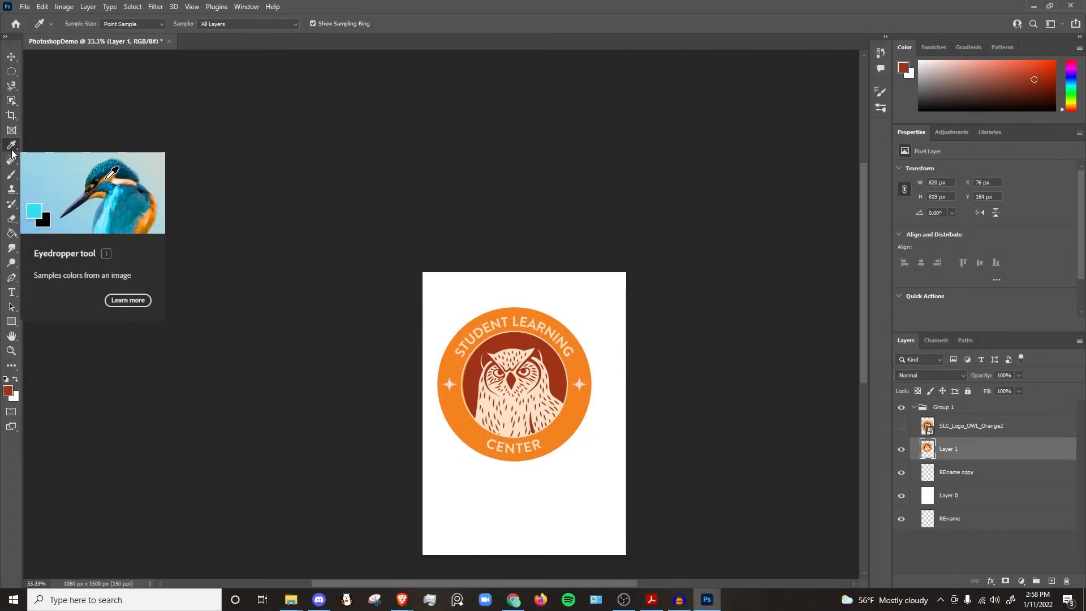
pyautogui.click(11, 175)
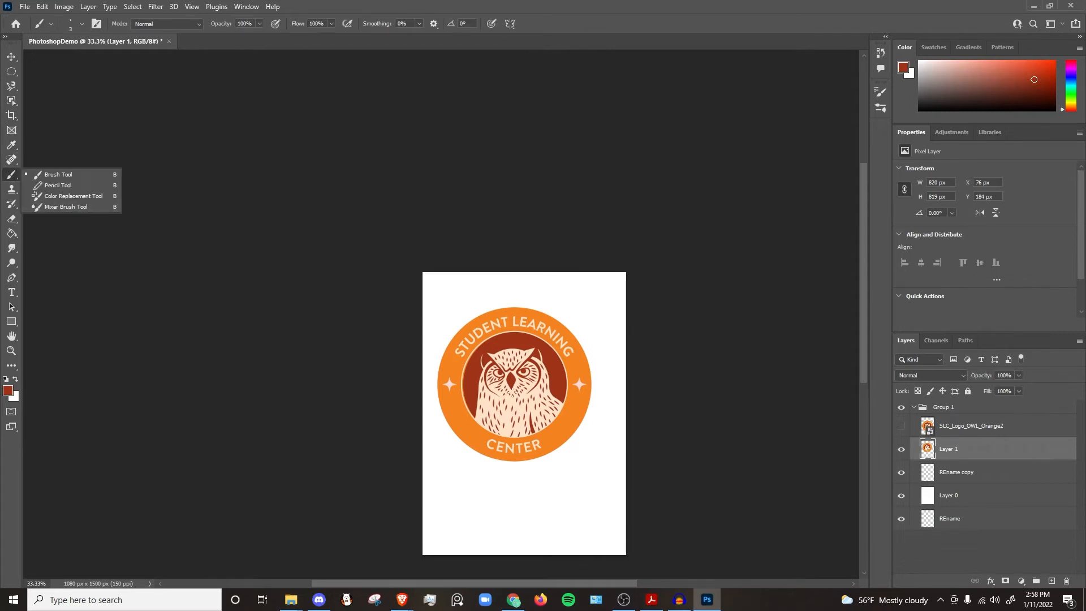
pyautogui.moveTo(564, 358)
pyautogui.mouseDown()
pyautogui.moveTo(566, 401)
pyautogui.moveTo(577, 294)
pyautogui.moveTo(489, 408)
pyautogui.moveTo(434, 293)
pyautogui.moveTo(527, 467)
pyautogui.moveTo(455, 374)
pyautogui.moveTo(587, 447)
pyautogui.moveTo(558, 460)
pyautogui.mouseUp()
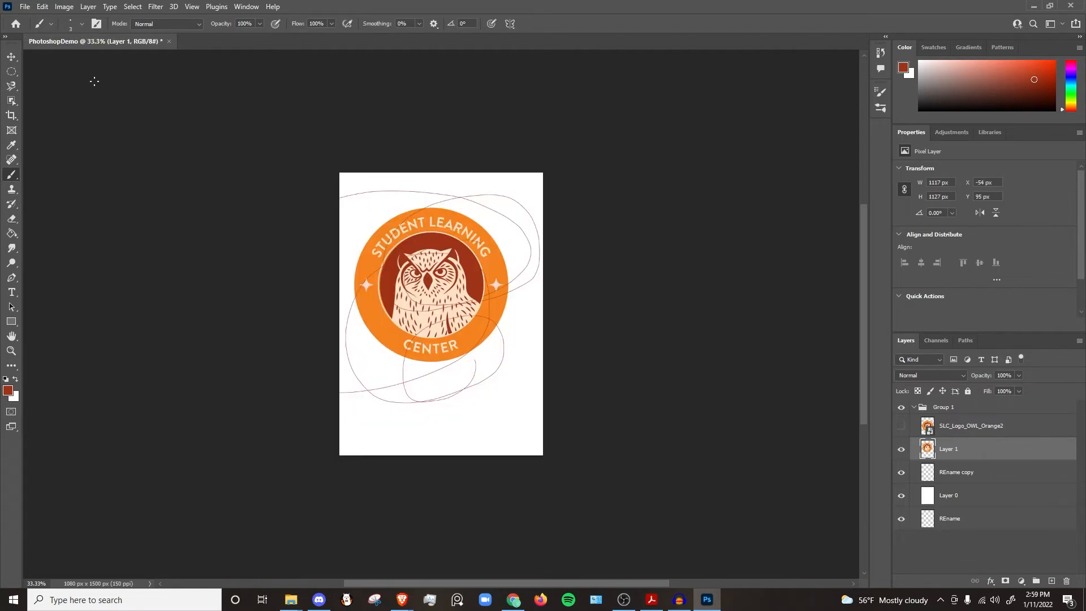
# Step: Pick the KYLE Ultimate Charcoal Pencil 25px brush from the Dry Media Brushes presets
pyautogui.click(82, 24)
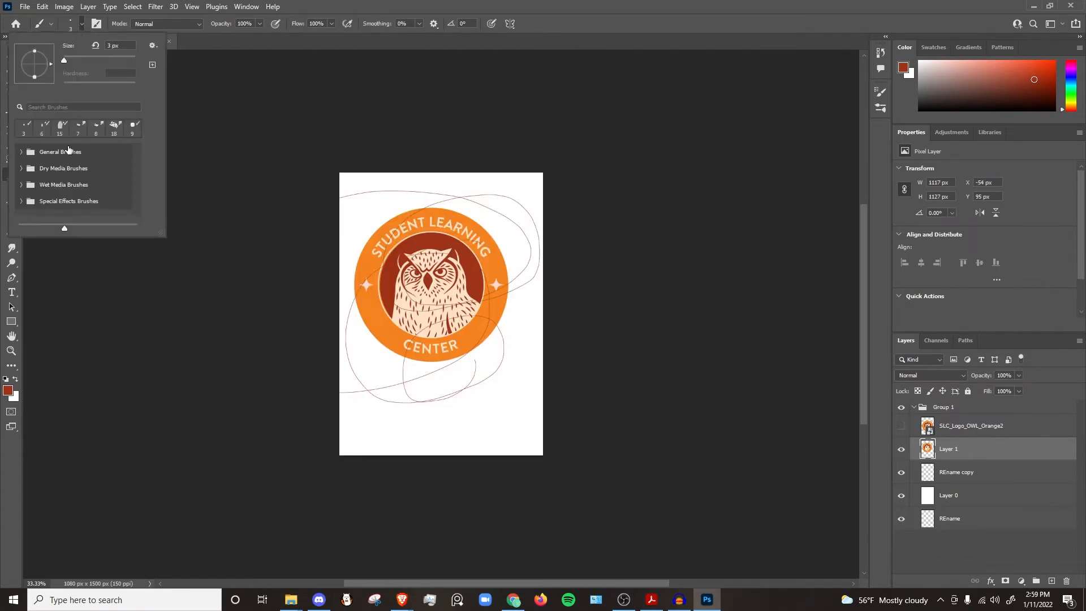
pyautogui.scroll(-2, 62, 157)
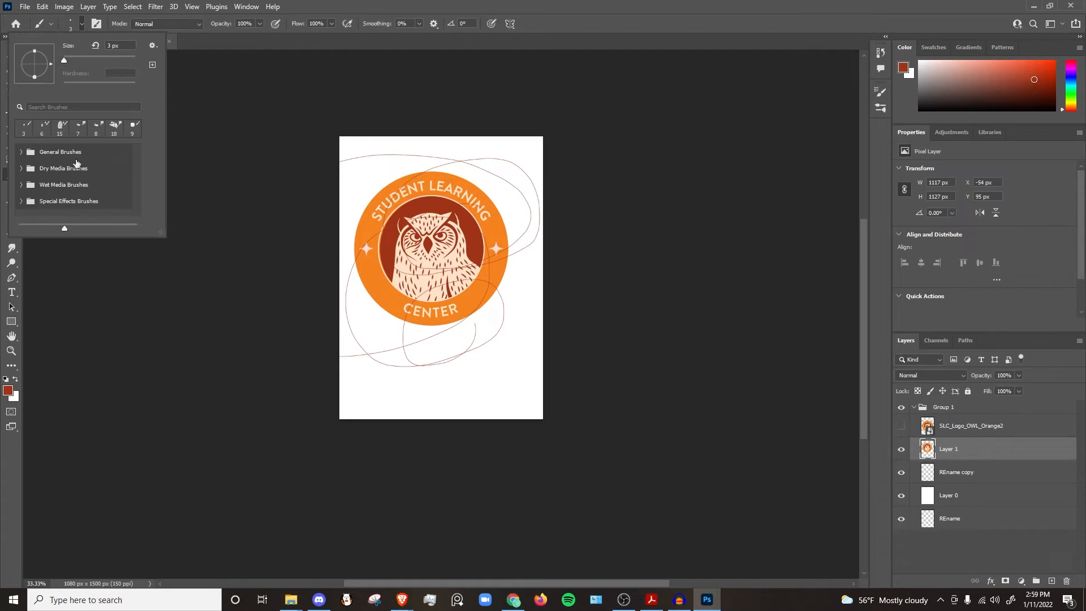
pyautogui.moveTo(63, 60)
pyautogui.mouseDown()
pyautogui.moveTo(113, 63)
pyautogui.moveTo(76, 61)
pyautogui.mouseUp()
pyautogui.click(22, 168)
pyautogui.scroll(-2, 79, 170)
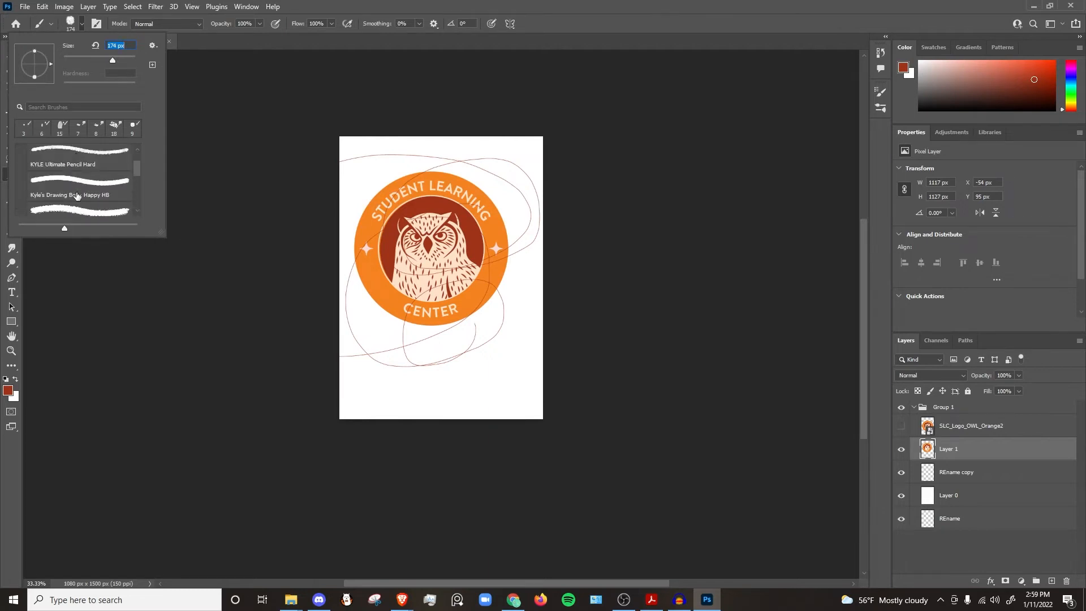
pyautogui.click(79, 167)
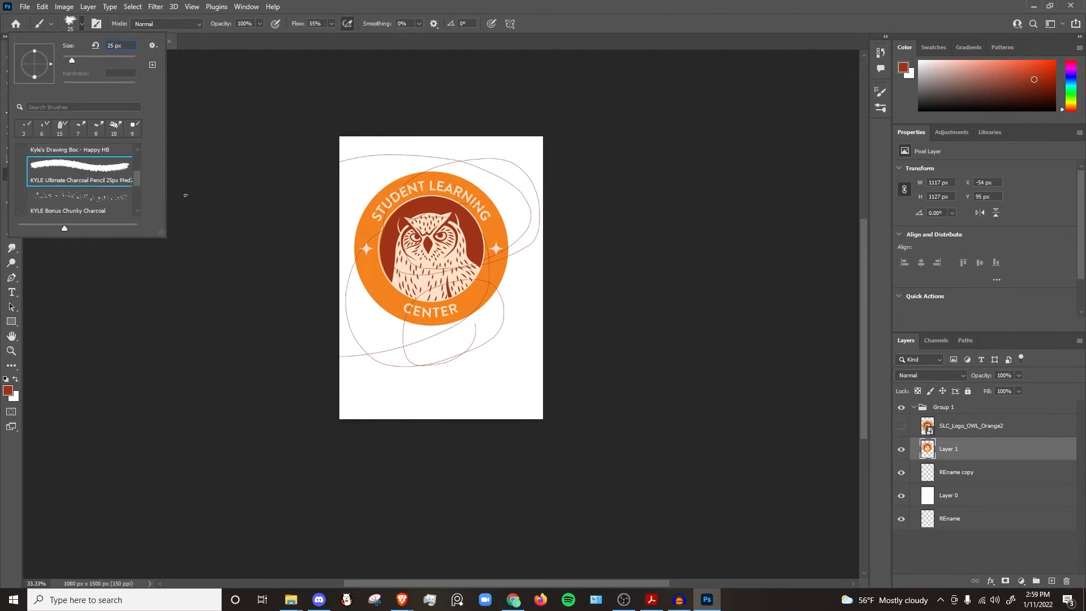
# Step: Paint several horizontal charcoal strokes across the owl and the logo's right side
pyautogui.click(387, 250)
pyautogui.moveTo(397, 249); pyautogui.dragTo(503, 257)
pyautogui.moveTo(411, 258)
pyautogui.mouseDown()
pyautogui.moveTo(511, 269)
pyautogui.moveTo(529, 281)
pyautogui.mouseUp()
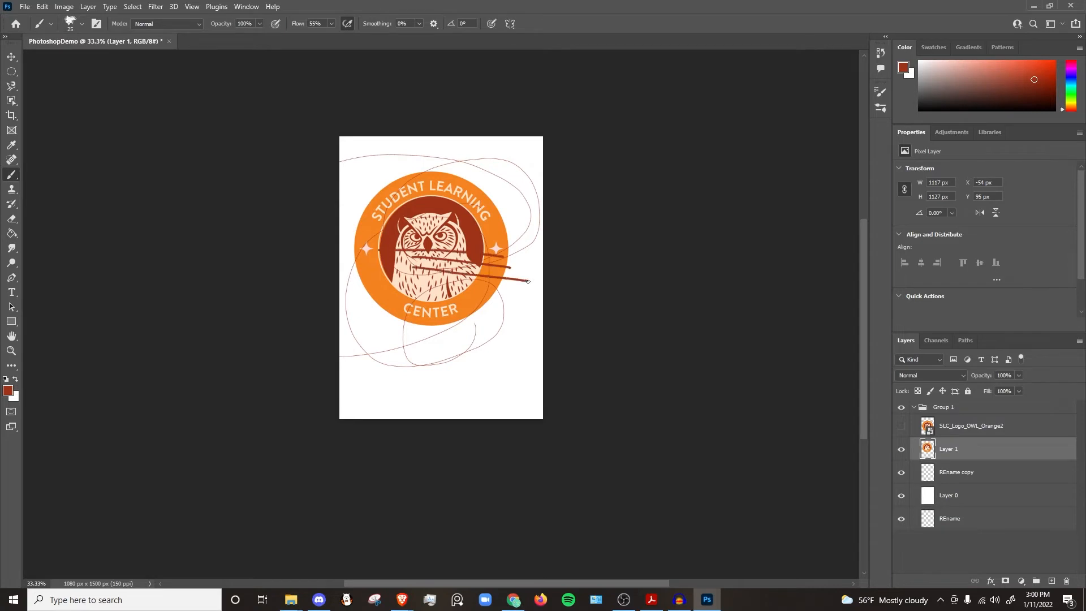
pyautogui.moveTo(378, 279); pyautogui.dragTo(558, 311)
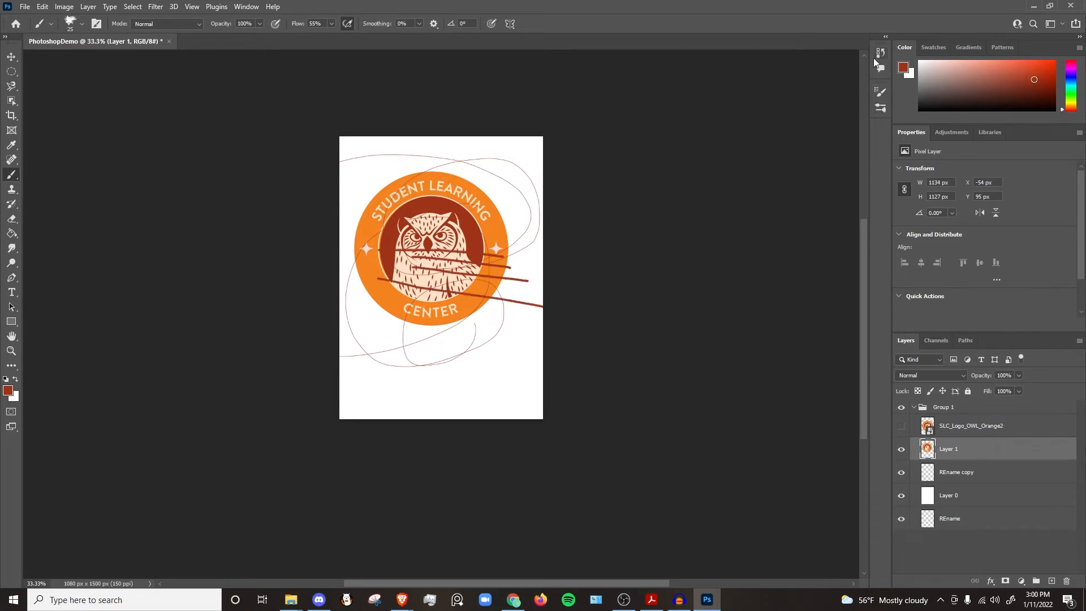
# Step: Expand the History and Brushes panels and browse the brush presets and Brush Settings options
pyautogui.click(886, 37)
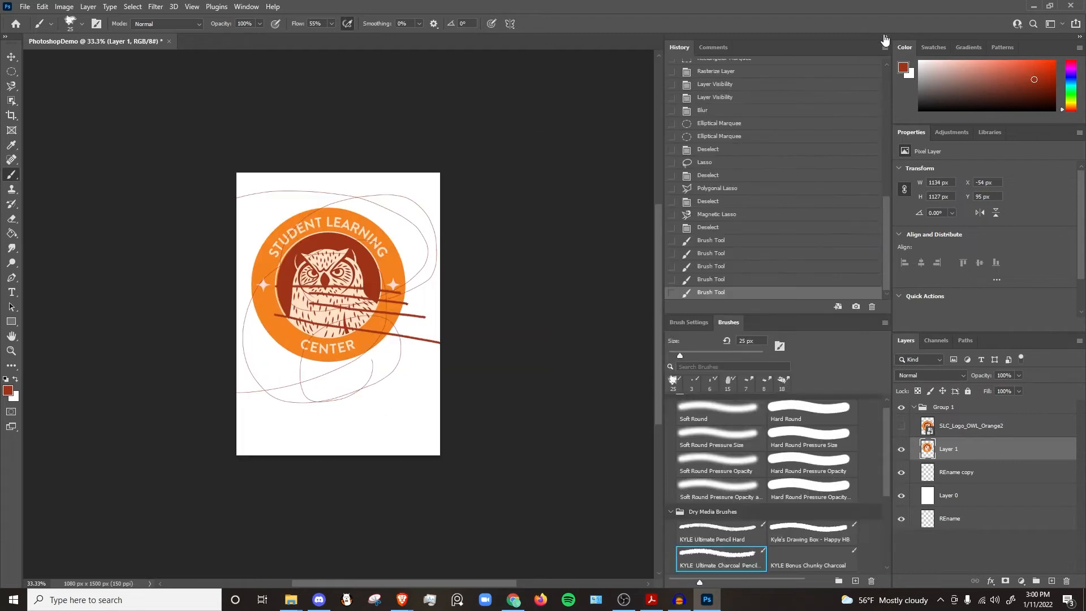
pyautogui.scroll(-2, 708, 359)
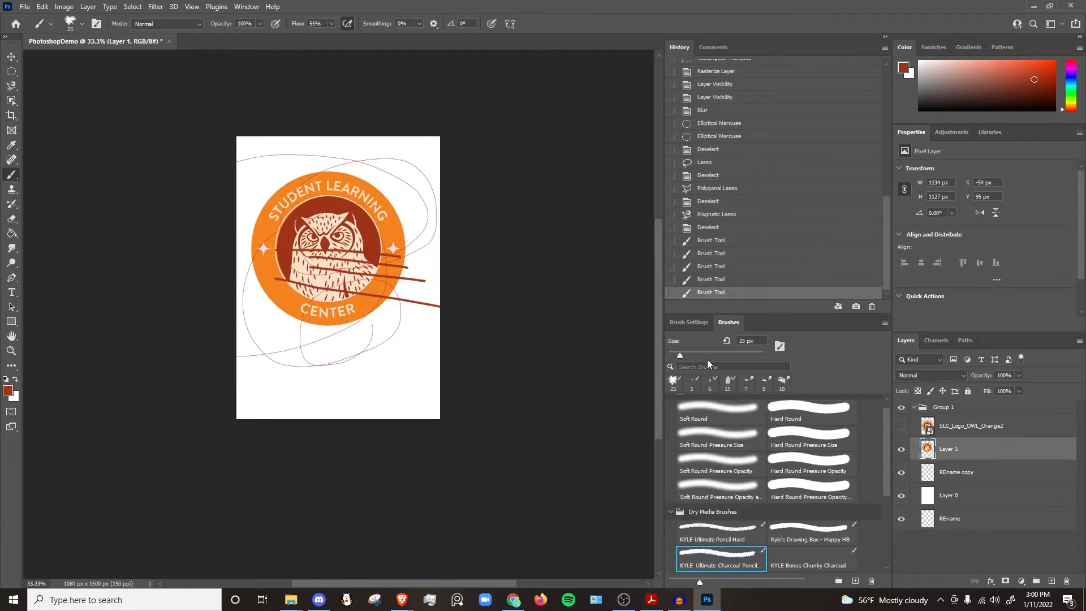
pyautogui.click(699, 323)
pyautogui.click(728, 297)
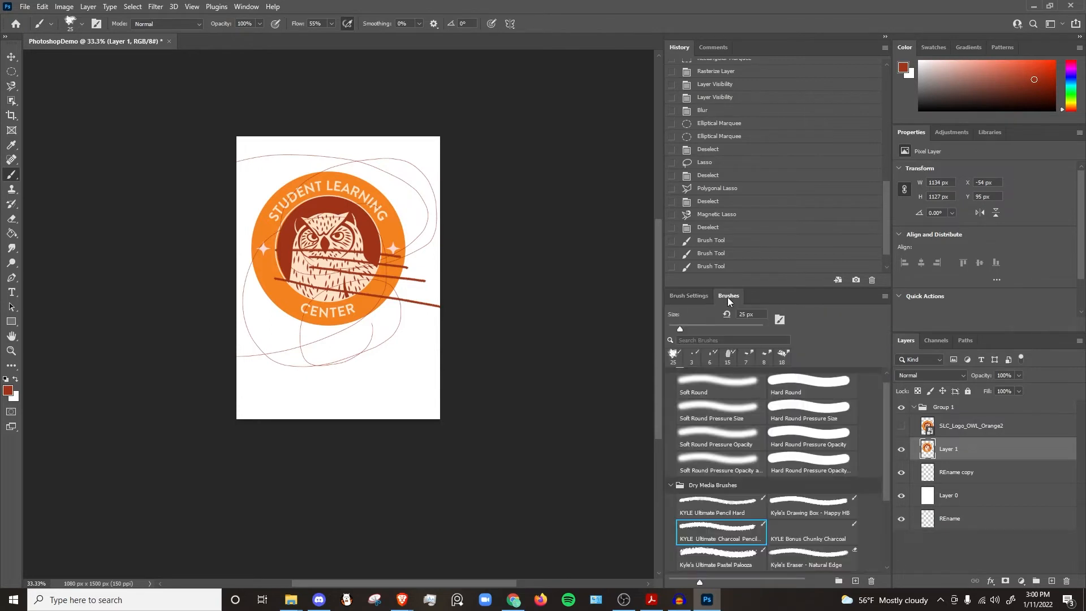
pyautogui.scroll(-4, 727, 424)
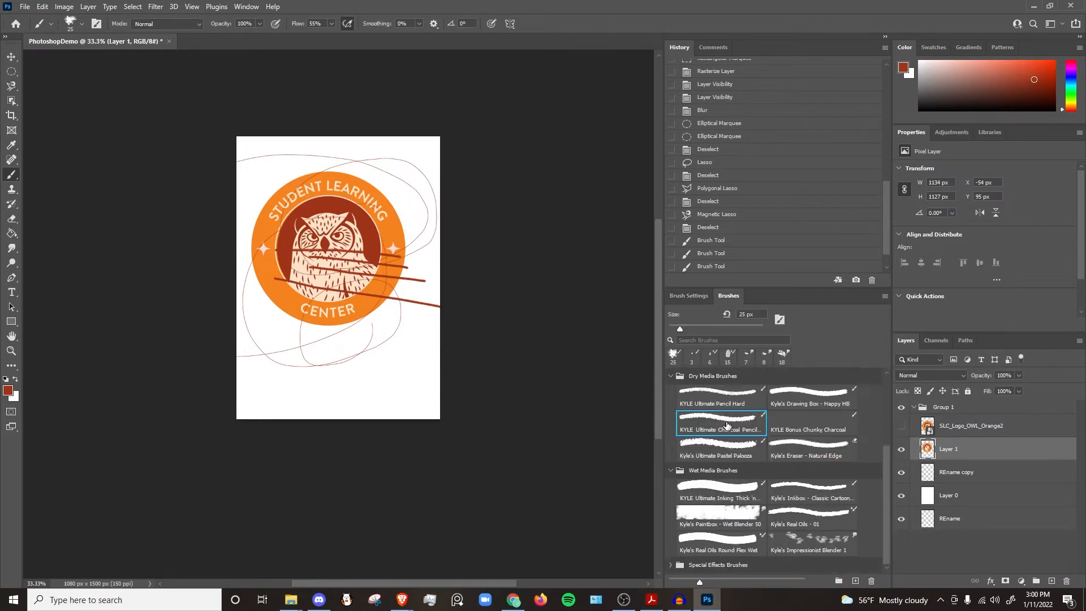
pyautogui.scroll(4, 728, 425)
pyautogui.click(690, 297)
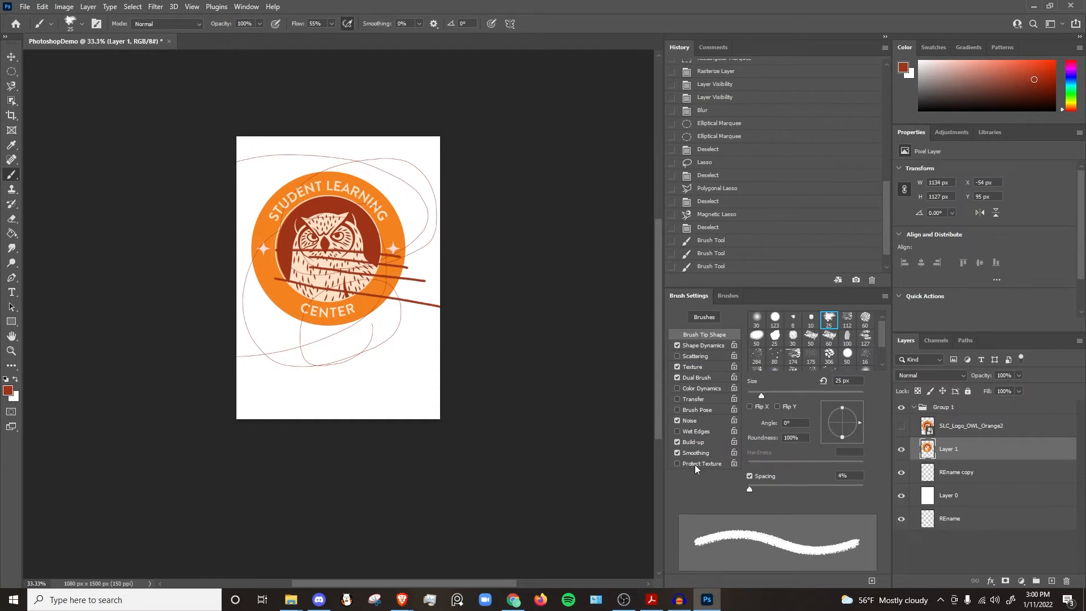
pyautogui.click(886, 37)
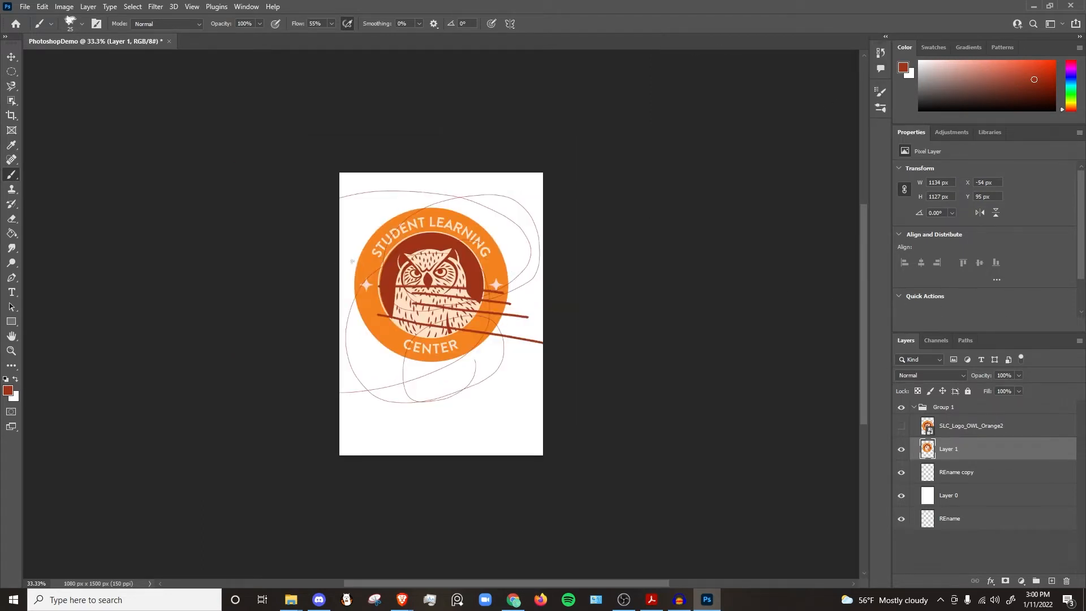
# Step: Erase a diagonal swath across the logo with the Eraser tool
pyautogui.click(12, 225)
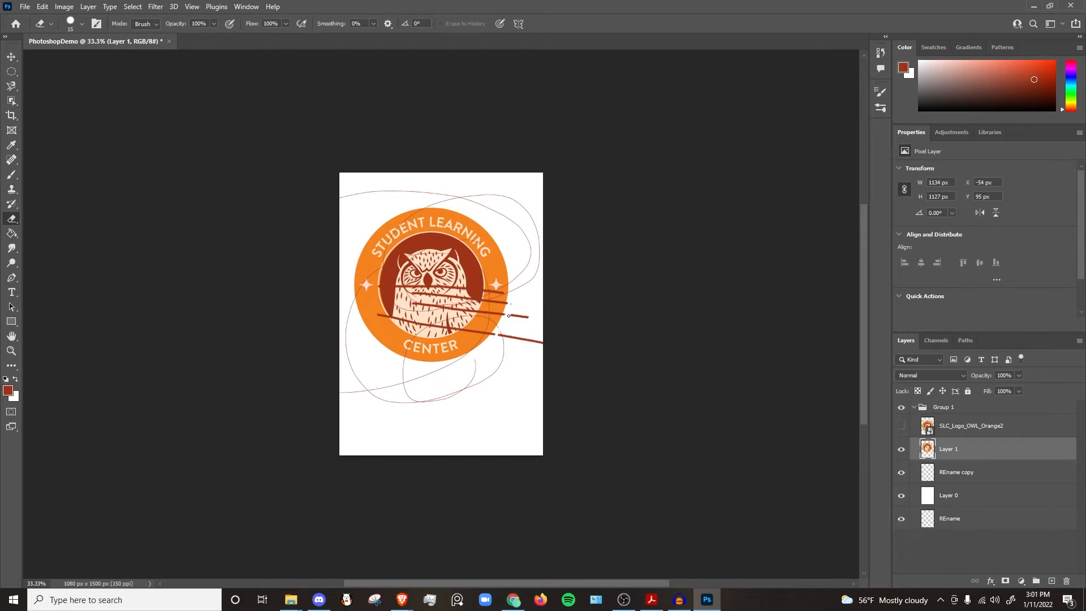
pyautogui.moveTo(471, 318)
pyautogui.mouseDown()
pyautogui.moveTo(395, 332)
pyautogui.moveTo(462, 299)
pyautogui.moveTo(352, 298)
pyautogui.moveTo(424, 262)
pyautogui.moveTo(342, 242)
pyautogui.mouseUp()
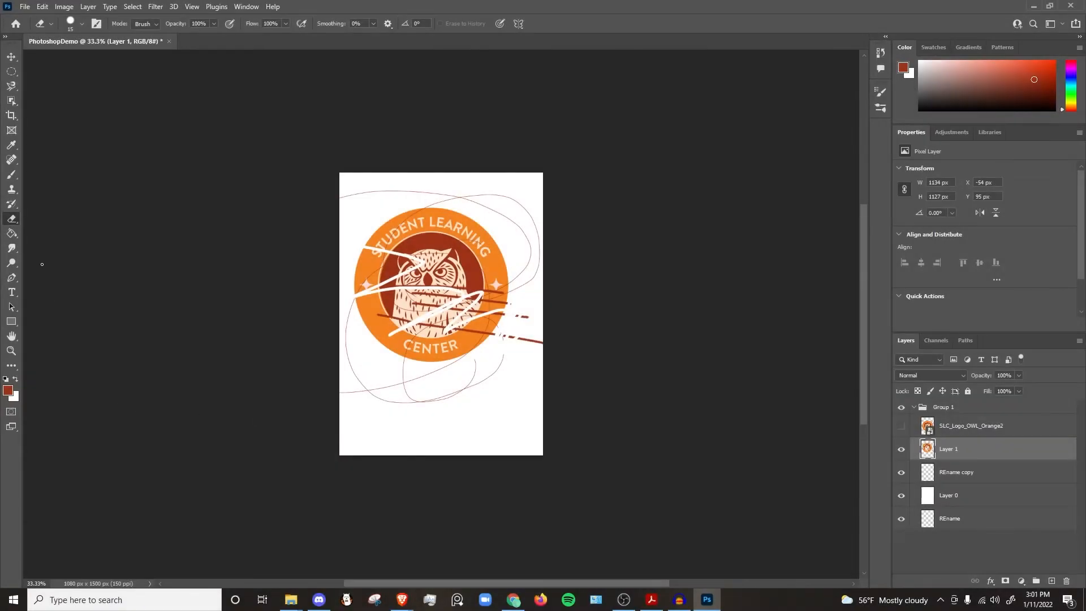
# Step: Try drawing a curved path across the canvas with the Pen tool
pyautogui.click(12, 277)
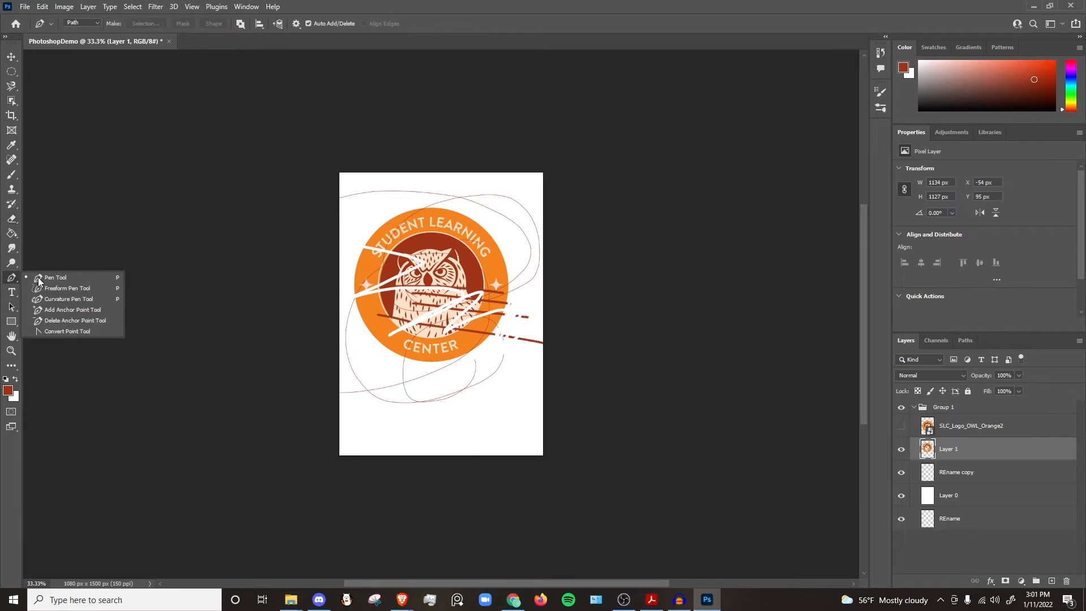
pyautogui.click(64, 278)
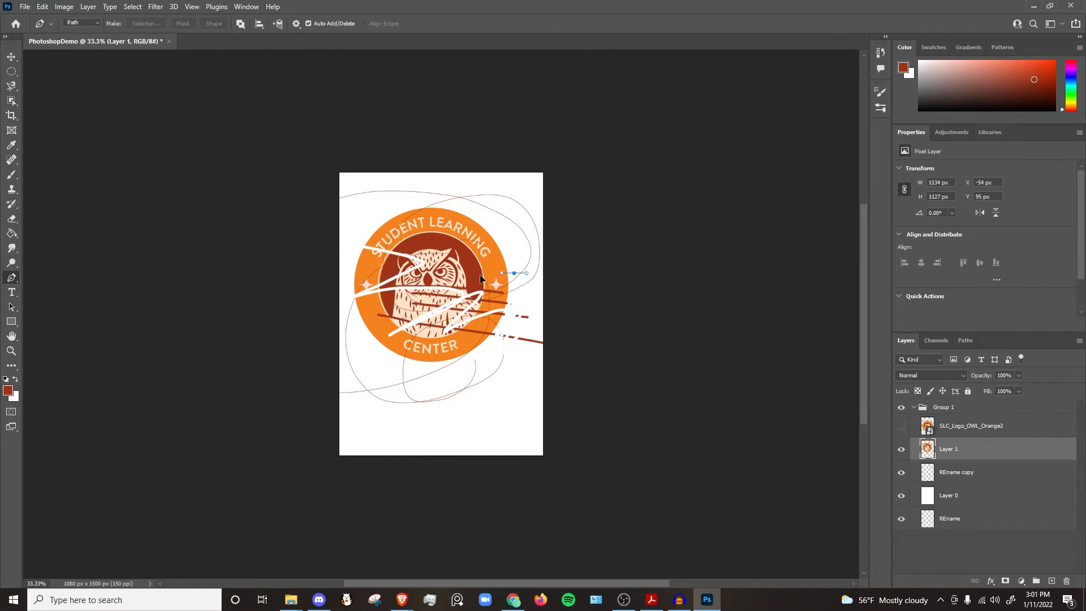
pyautogui.moveTo(514, 273); pyautogui.dragTo(341, 459)
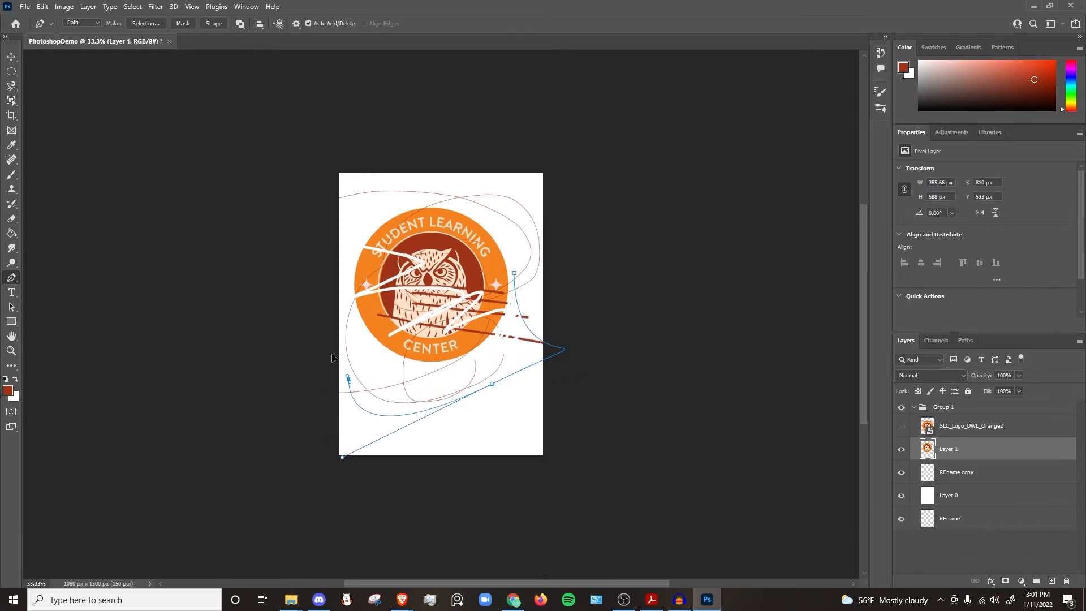
pyautogui.moveTo(348, 379); pyautogui.dragTo(551, 304)
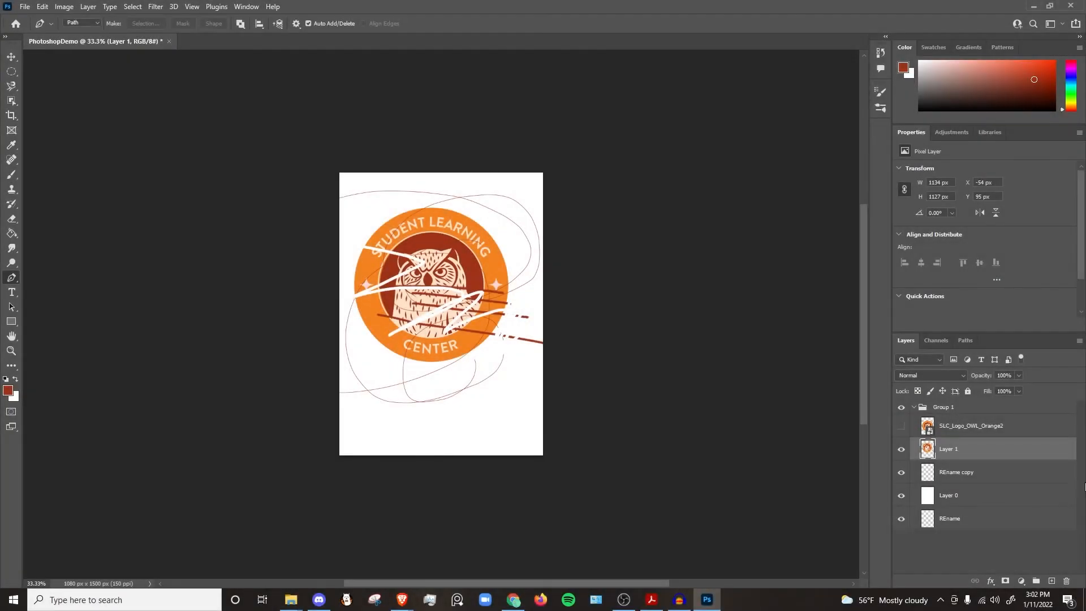
# Step: Draw zigzag charcoal strokes over the owl and the logo's right side with the Brush tool
pyautogui.click(12, 336)
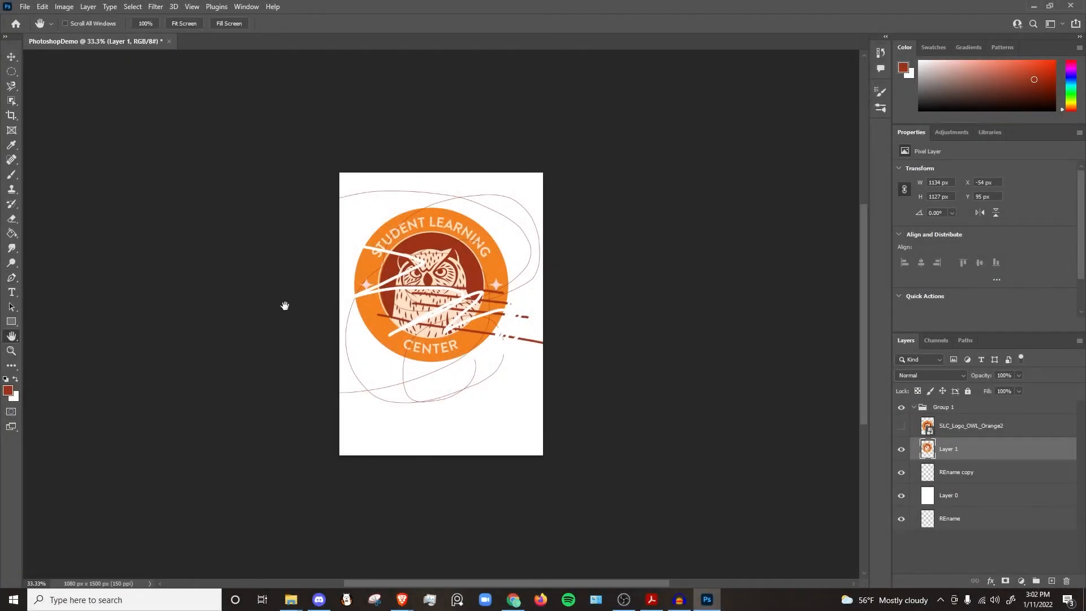
pyautogui.moveTo(378, 314); pyautogui.dragTo(209, 319)
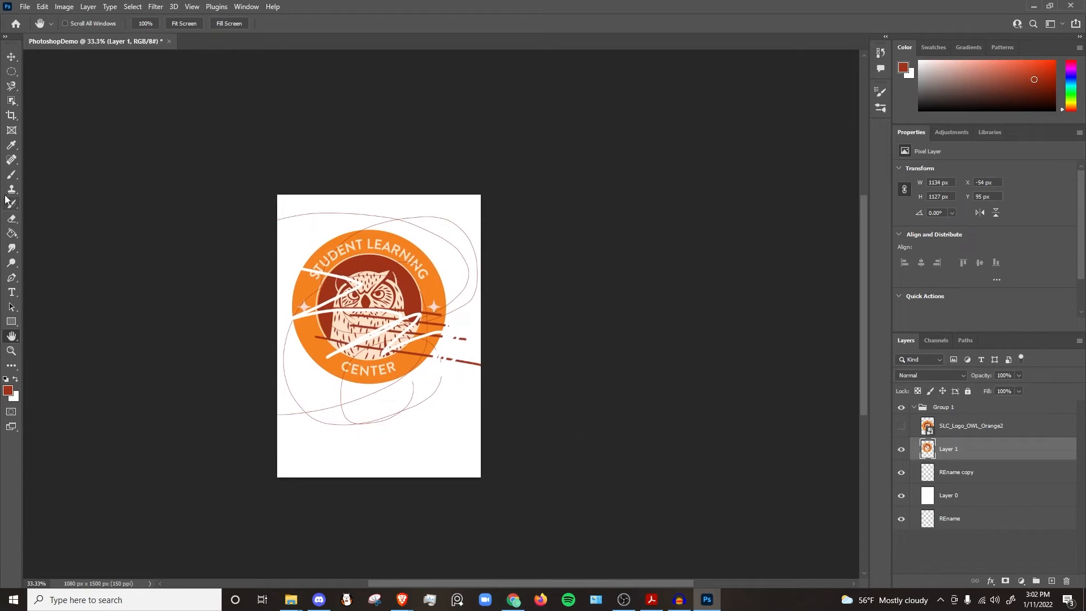
pyautogui.click(11, 174)
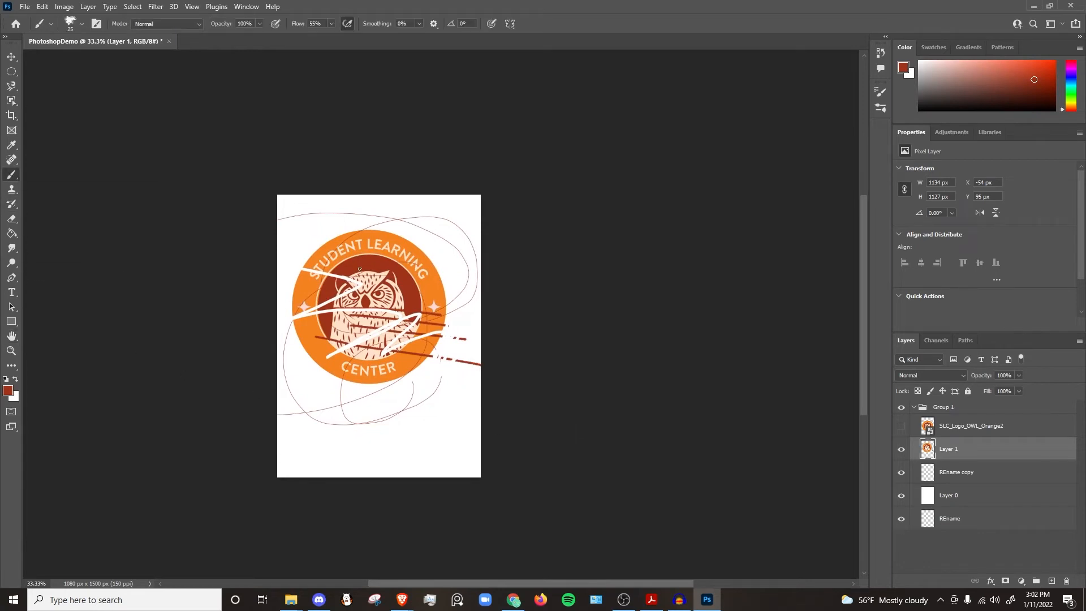
pyautogui.moveTo(361, 269)
pyautogui.mouseDown()
pyautogui.moveTo(365, 315)
pyautogui.moveTo(368, 253)
pyautogui.moveTo(374, 310)
pyautogui.moveTo(405, 265)
pyautogui.moveTo(411, 313)
pyautogui.moveTo(408, 301)
pyautogui.moveTo(573, 370)
pyautogui.moveTo(586, 298)
pyautogui.moveTo(451, 274)
pyautogui.moveTo(400, 414)
pyautogui.moveTo(553, 374)
pyautogui.moveTo(493, 202)
pyautogui.moveTo(398, 356)
pyautogui.moveTo(596, 301)
pyautogui.moveTo(404, 241)
pyautogui.moveTo(464, 303)
pyautogui.moveTo(483, 285)
pyautogui.moveTo(480, 345)
pyautogui.moveTo(492, 359)
pyautogui.moveTo(510, 354)
pyautogui.moveTo(534, 324)
pyautogui.mouseUp()
pyautogui.press('space')
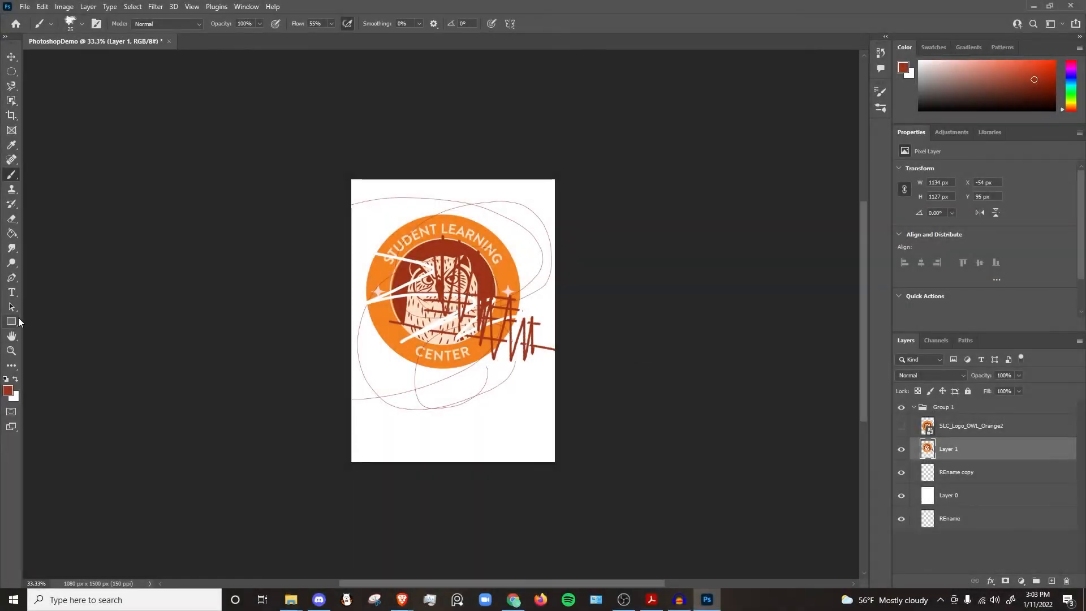
# Step: Zoom out of the canvas and inspect the foreground and background colour pickers without applying any colour
pyautogui.click(11, 350)
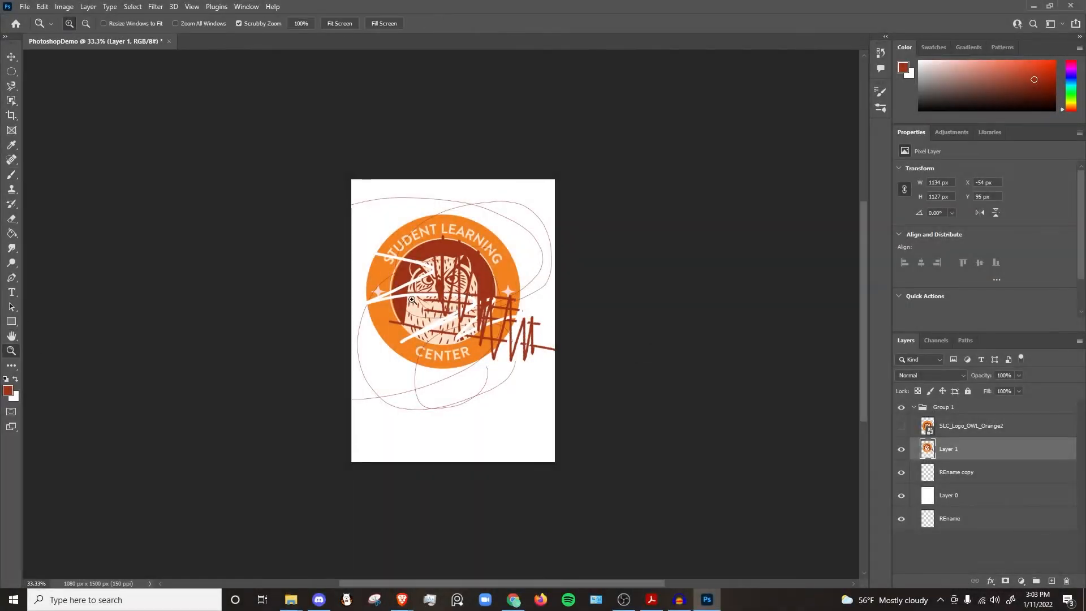
pyautogui.moveTo(412, 300); pyautogui.dragTo(384, 334)
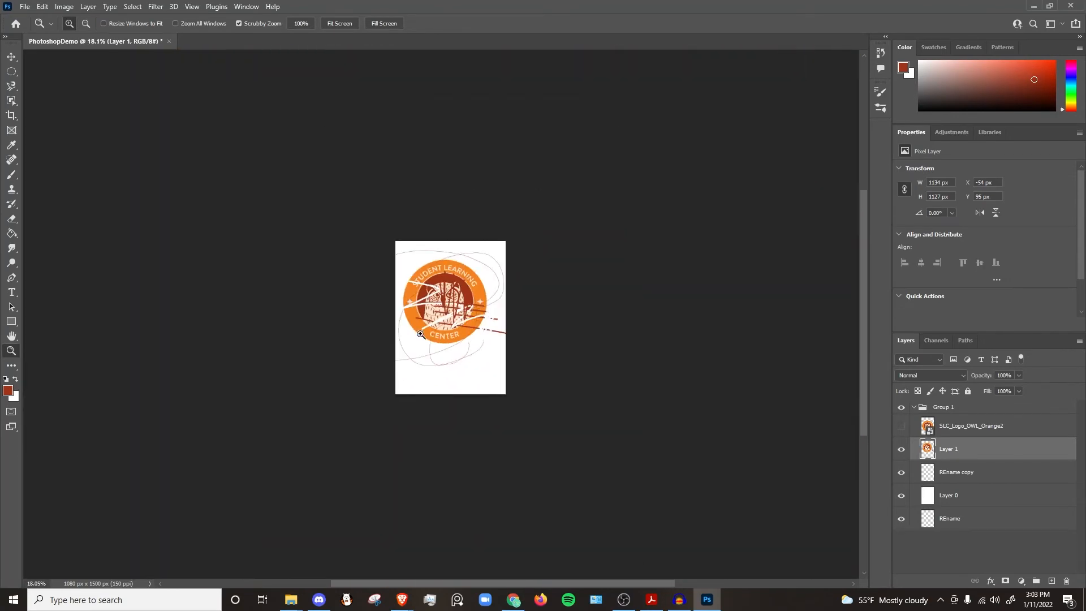
pyautogui.moveTo(421, 335); pyautogui.dragTo(396, 337)
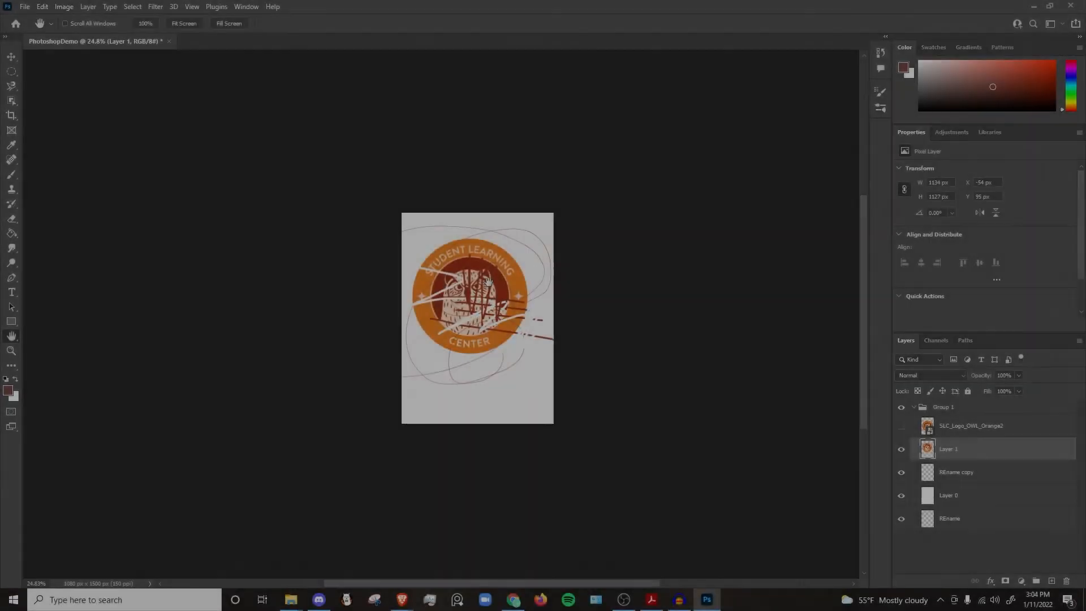
pyautogui.click(10, 392)
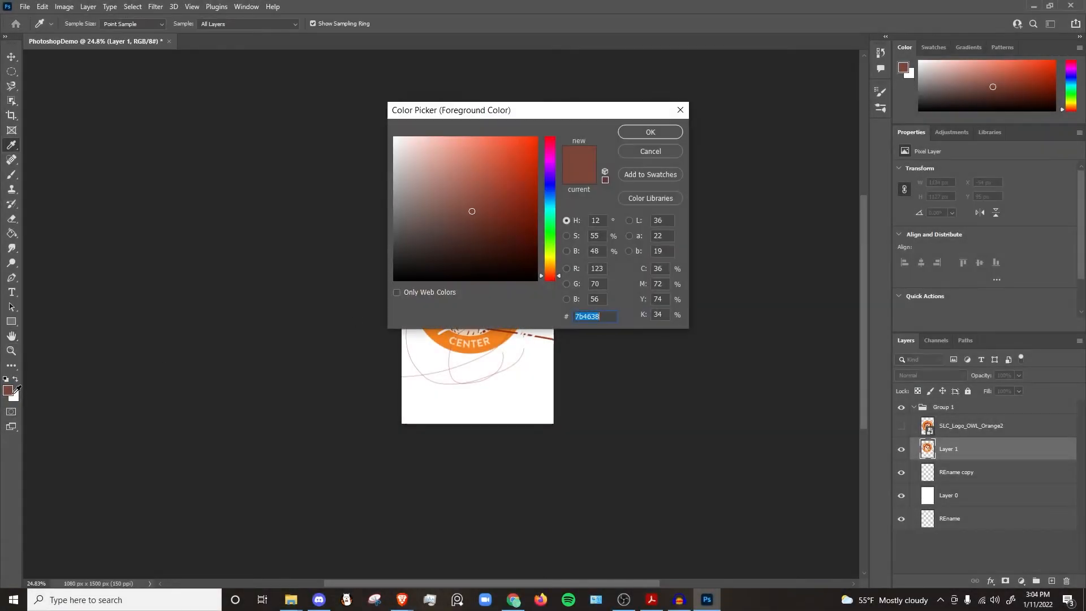
pyautogui.click(16, 396)
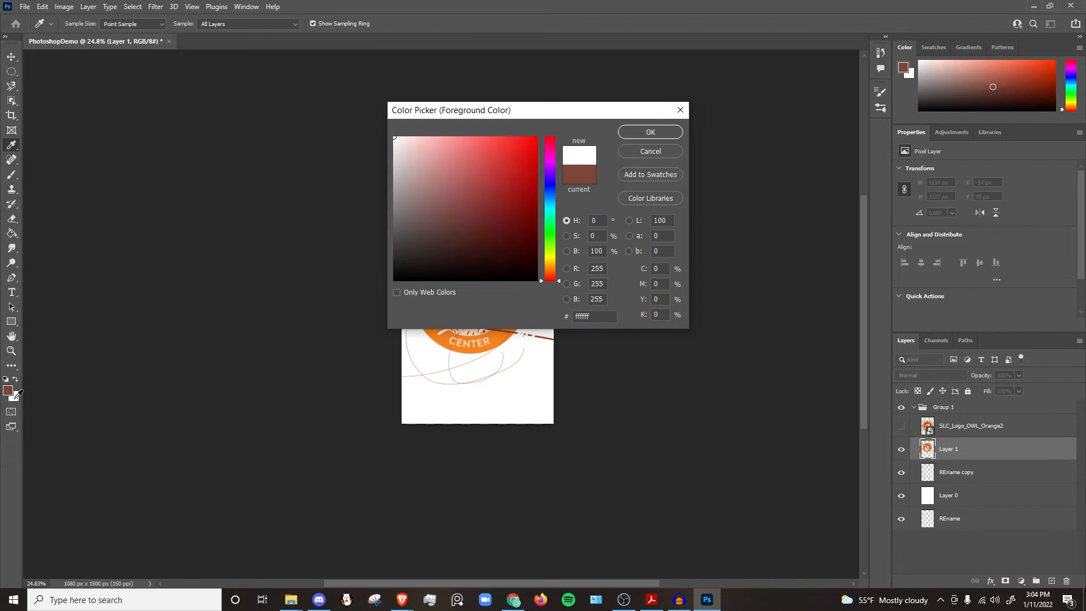
pyautogui.moveTo(481, 162)
pyautogui.mouseDown()
pyautogui.moveTo(432, 160)
pyautogui.moveTo(488, 172)
pyautogui.mouseUp()
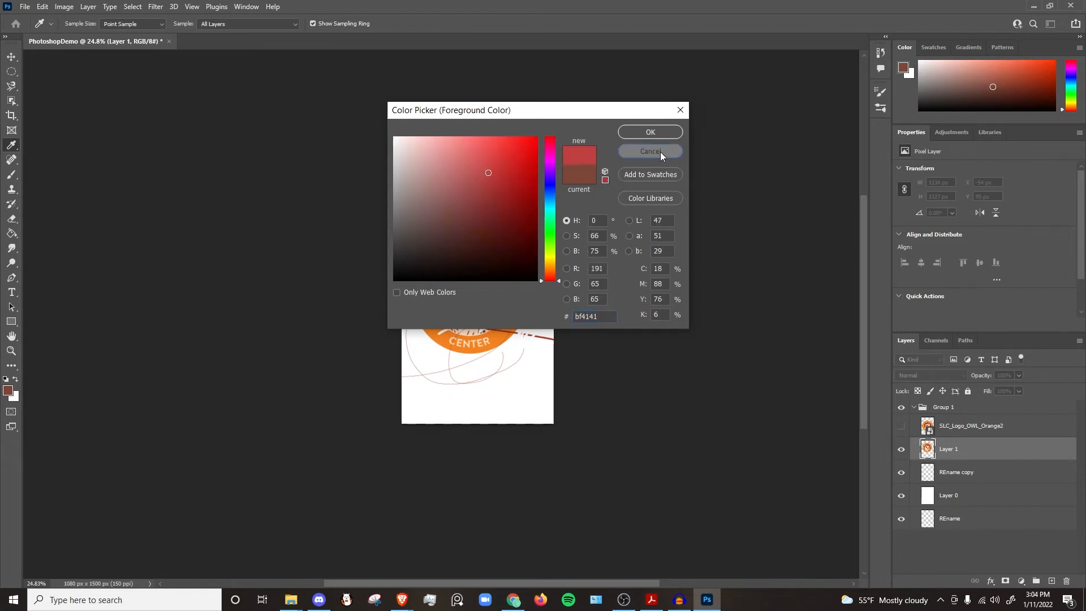
pyautogui.click(650, 151)
pyautogui.press('h')
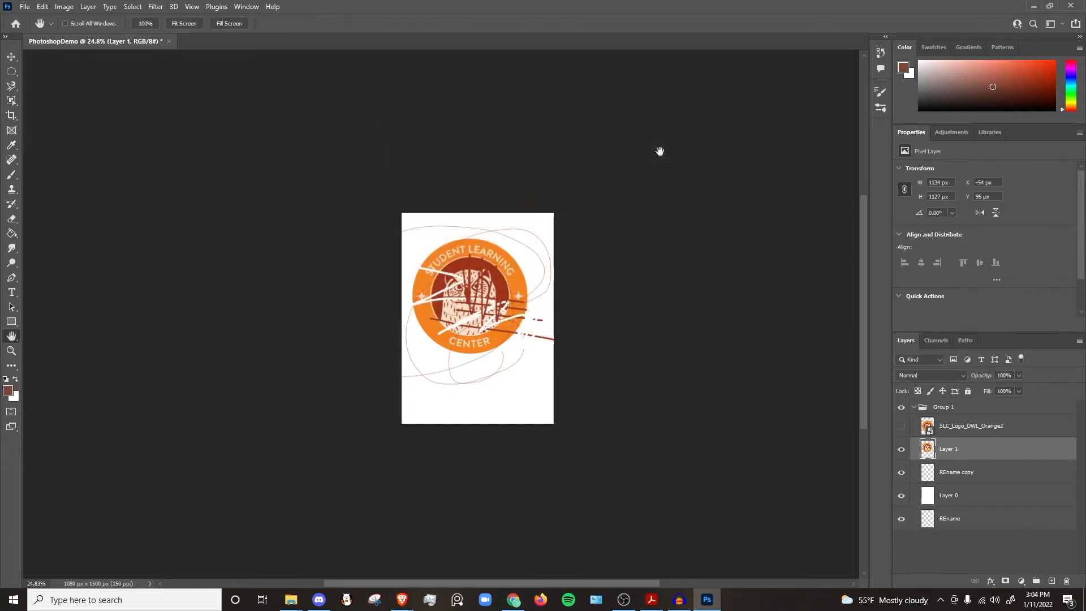
pyautogui.click(14, 396)
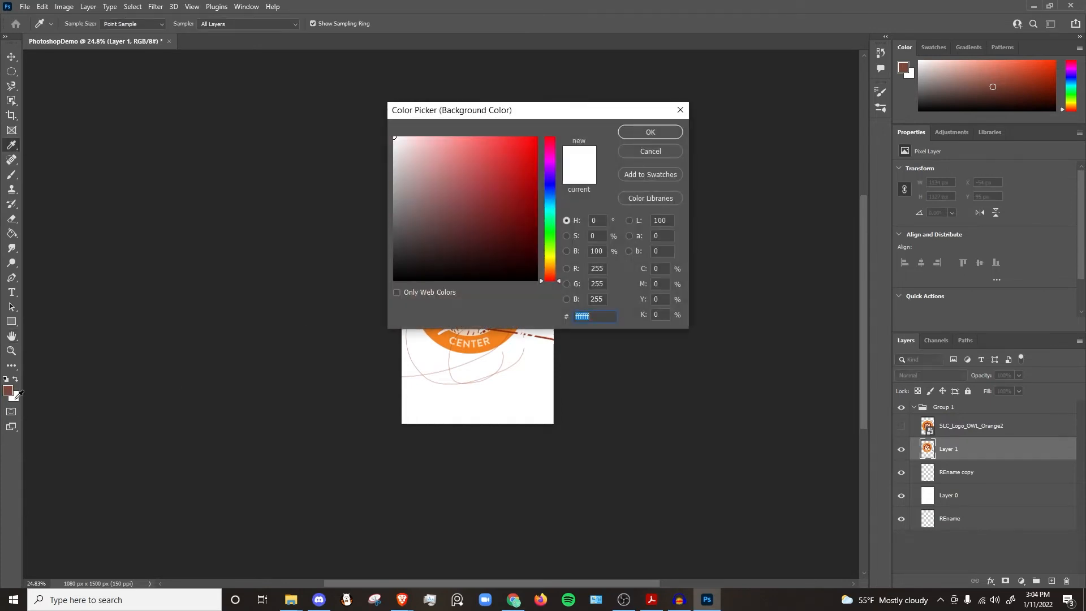
pyautogui.click(680, 109)
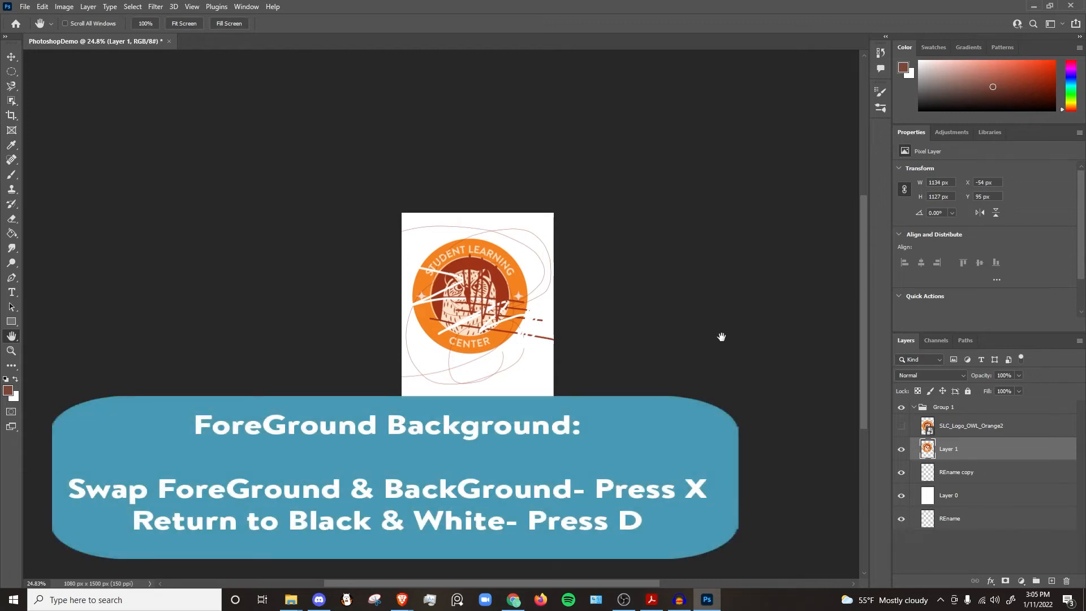
# Step: Swap the foreground and background colours and reset them to the default black and white
pyautogui.press('x')
pyautogui.press('x')
pyautogui.press('x')
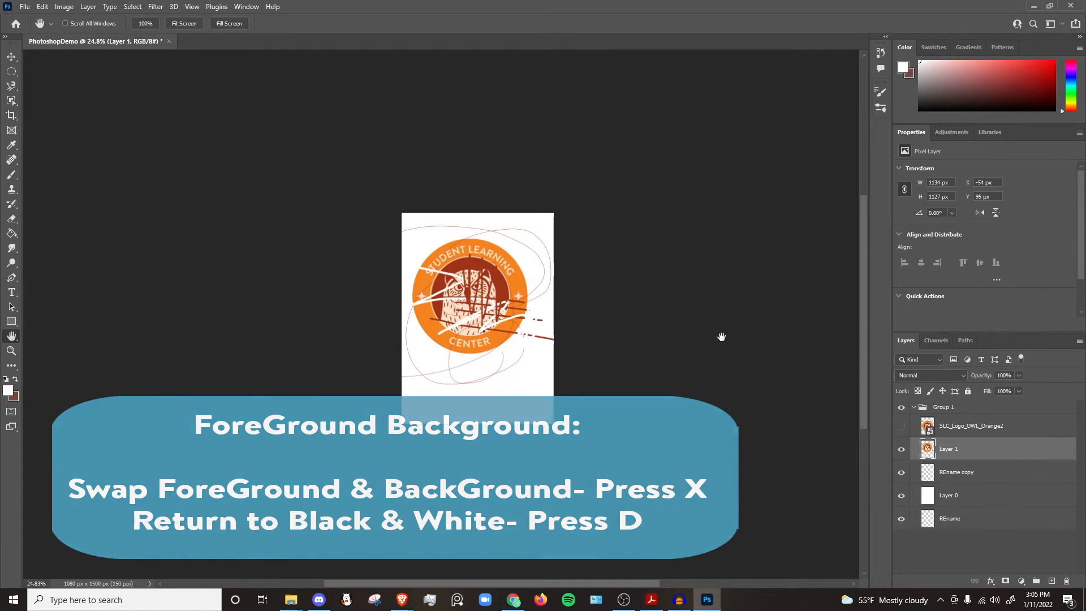
pyautogui.press('d')
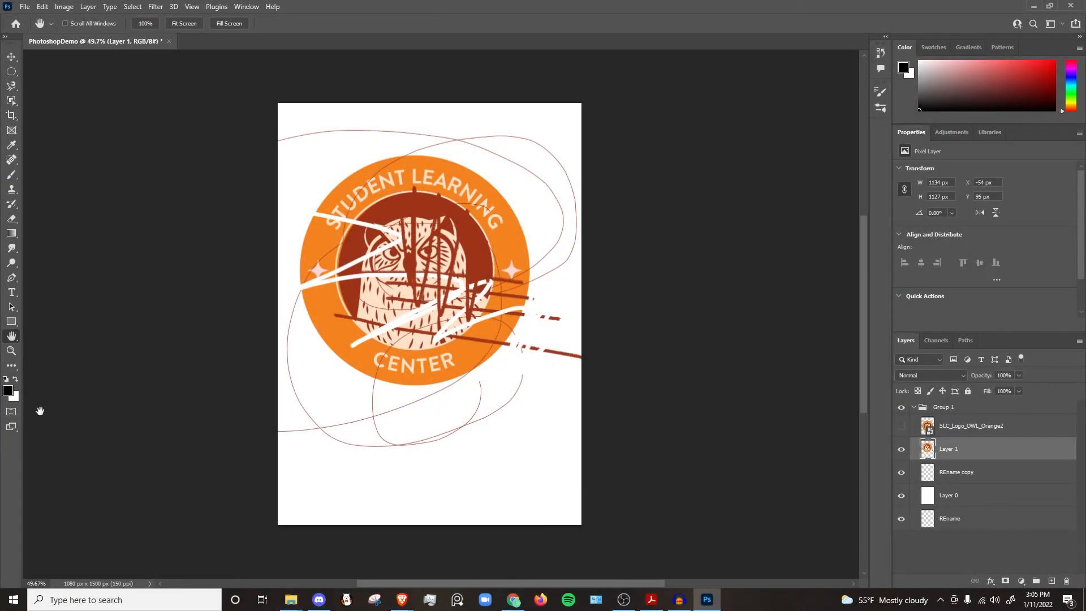
# Step: Apply a black-to-white gradient diagonally across Layer 1 with the Gradient tool
pyautogui.click(15, 237)
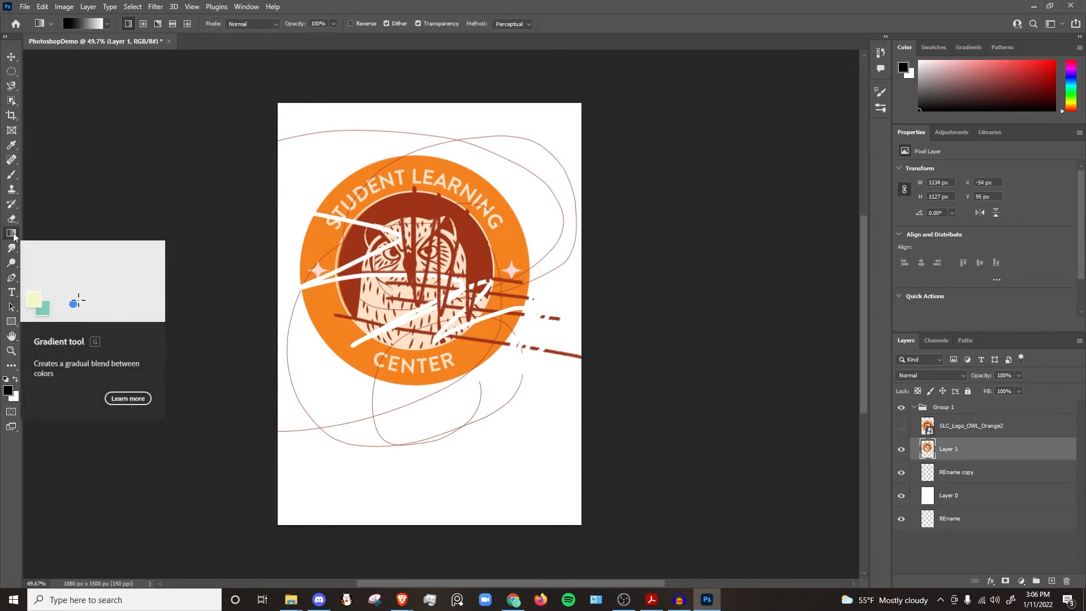
pyautogui.moveTo(299, 108)
pyautogui.mouseDown()
pyautogui.moveTo(314, 142)
pyautogui.moveTo(572, 447)
pyautogui.moveTo(561, 484)
pyautogui.mouseUp()
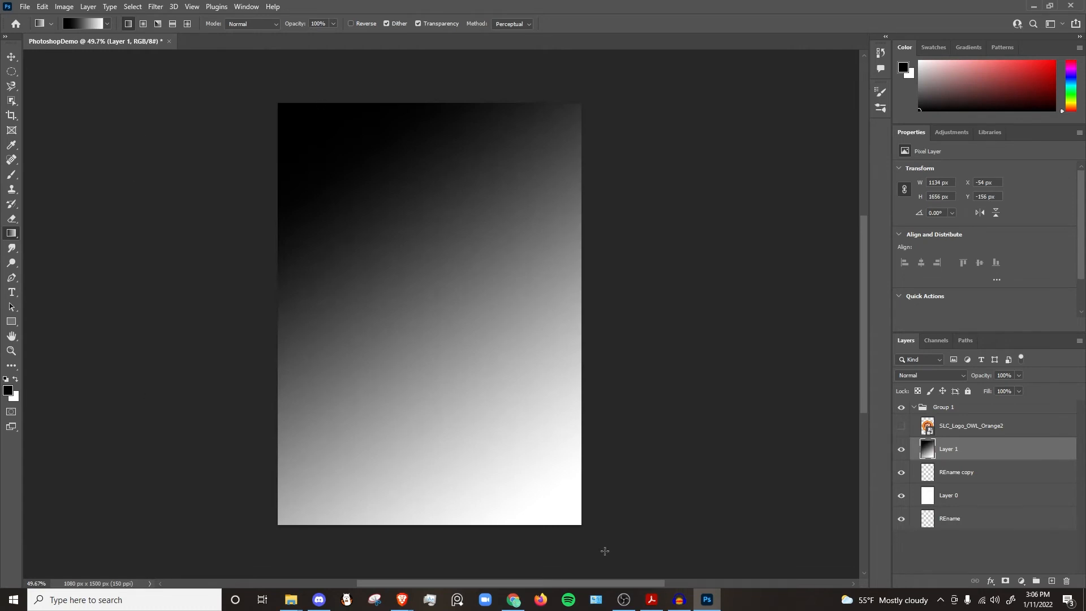
# Step: Set the foreground colour to red d52222
pyautogui.click(8, 393)
pyautogui.click(514, 160)
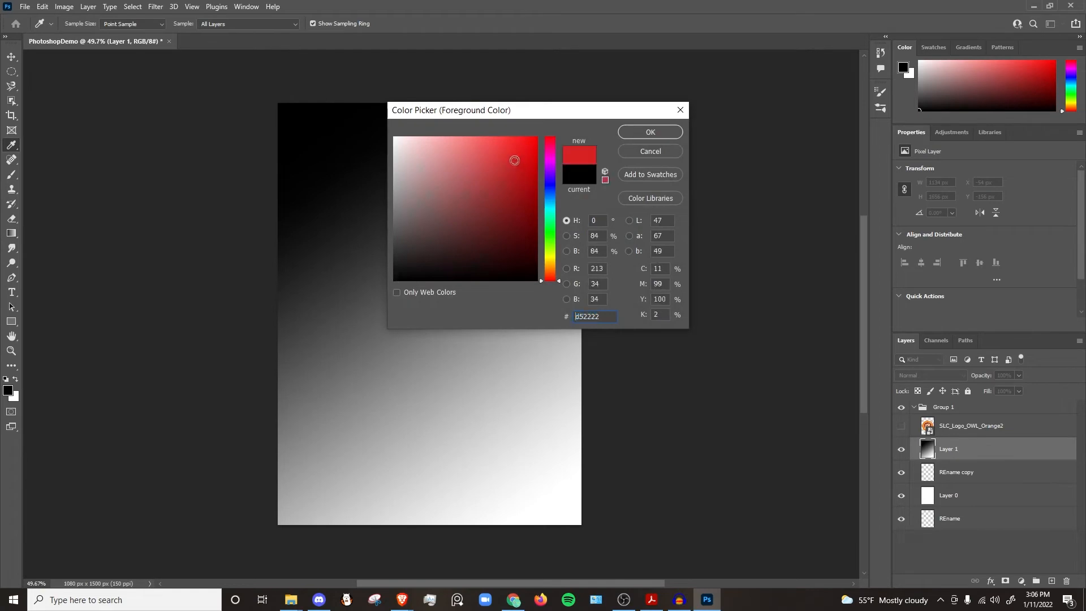
pyautogui.click(650, 132)
# Step: Drag a red gradient diagonally from the top-left to the bottom-right of the canvas on Layer 1
pyautogui.press('g')
pyautogui.moveTo(262, 100); pyautogui.dragTo(557, 511)
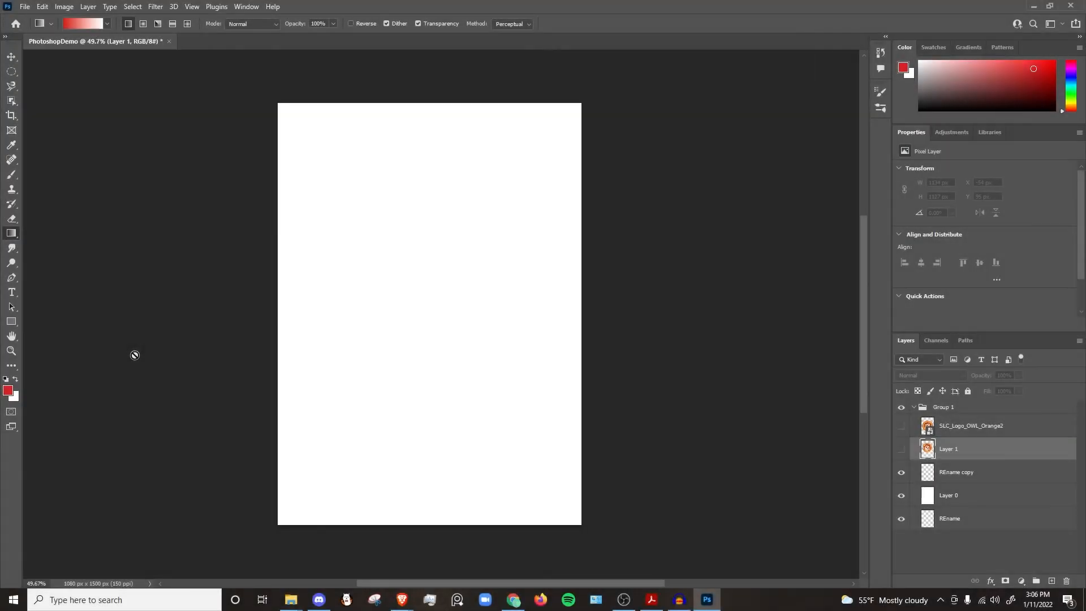
# Step: Fill the REname copy layer with red using the Paint Bucket tool and undo the fill
pyautogui.click(17, 242)
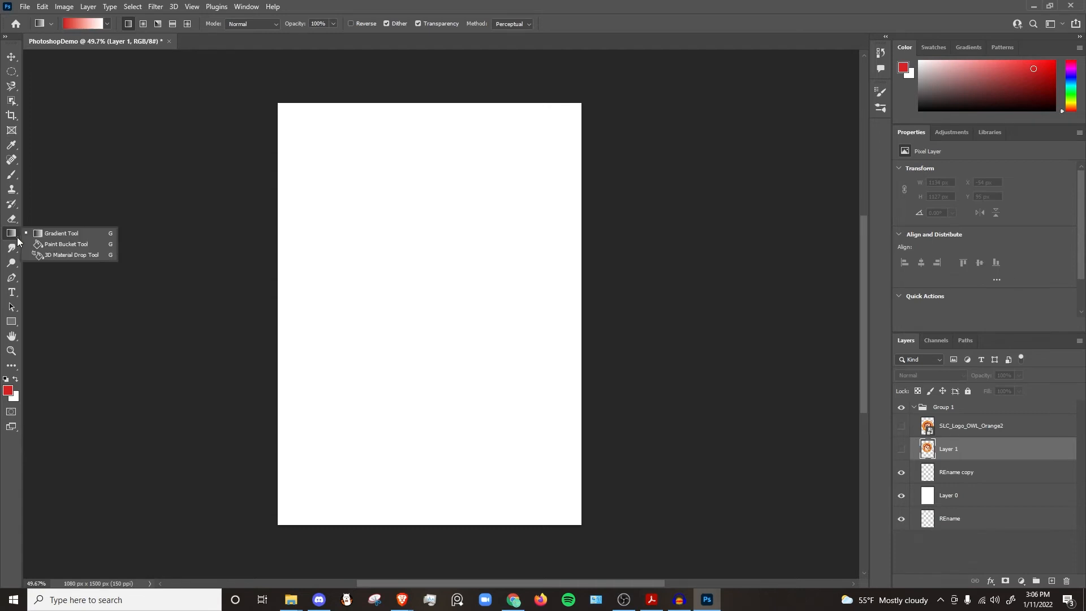
pyautogui.click(79, 244)
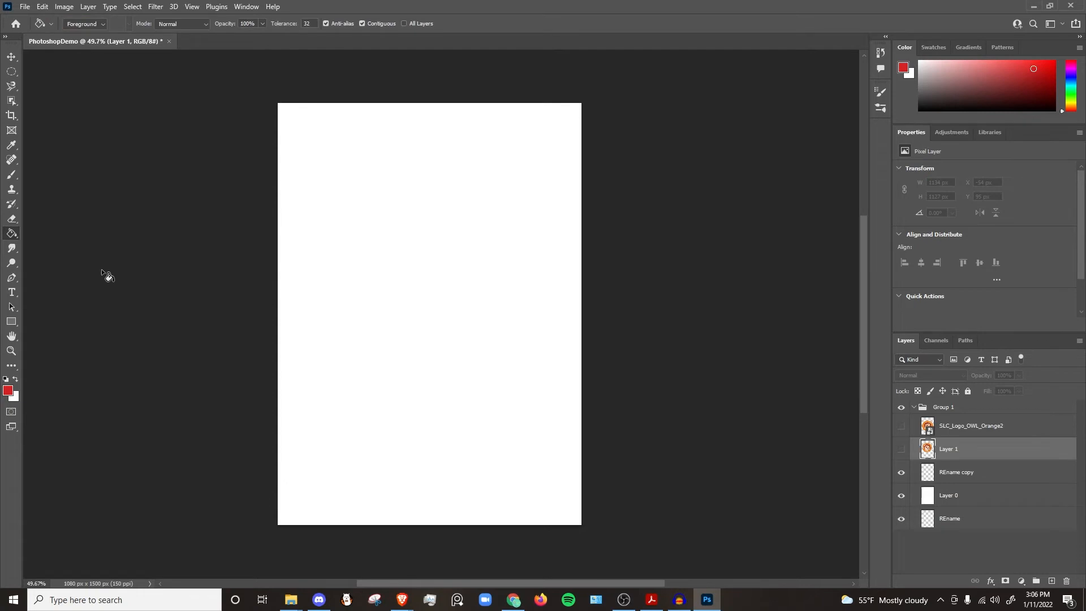
pyautogui.click(968, 478)
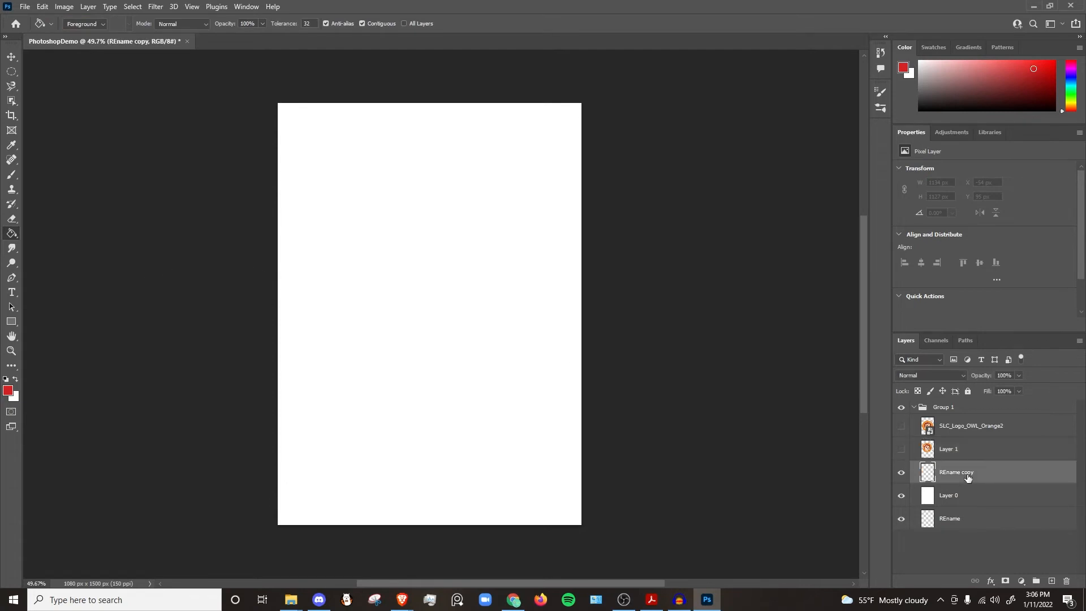
pyautogui.click(396, 262)
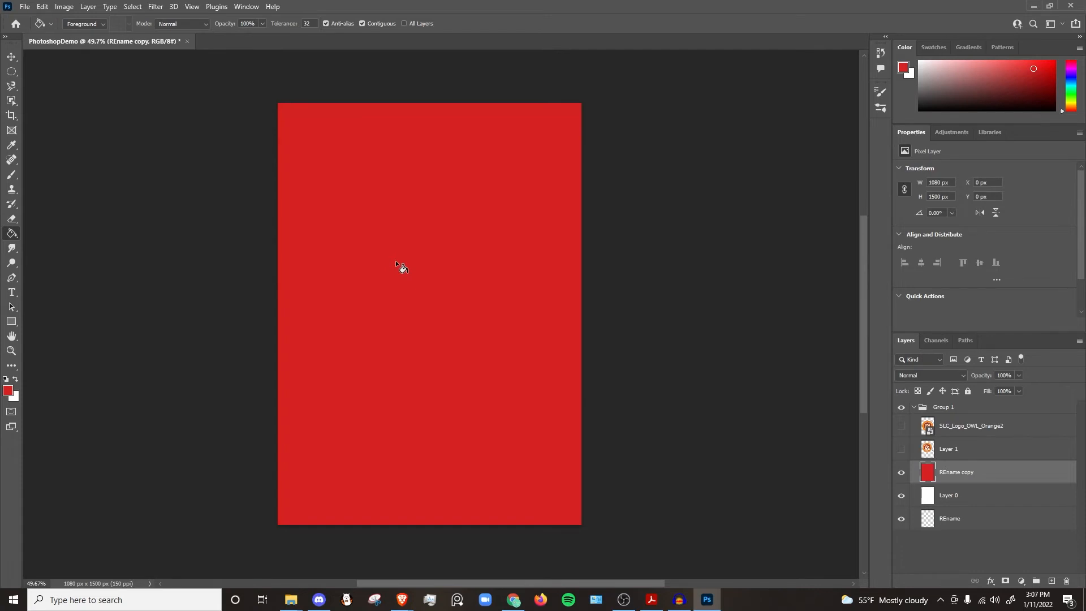
pyautogui.hotkey('ctrl', 'z')
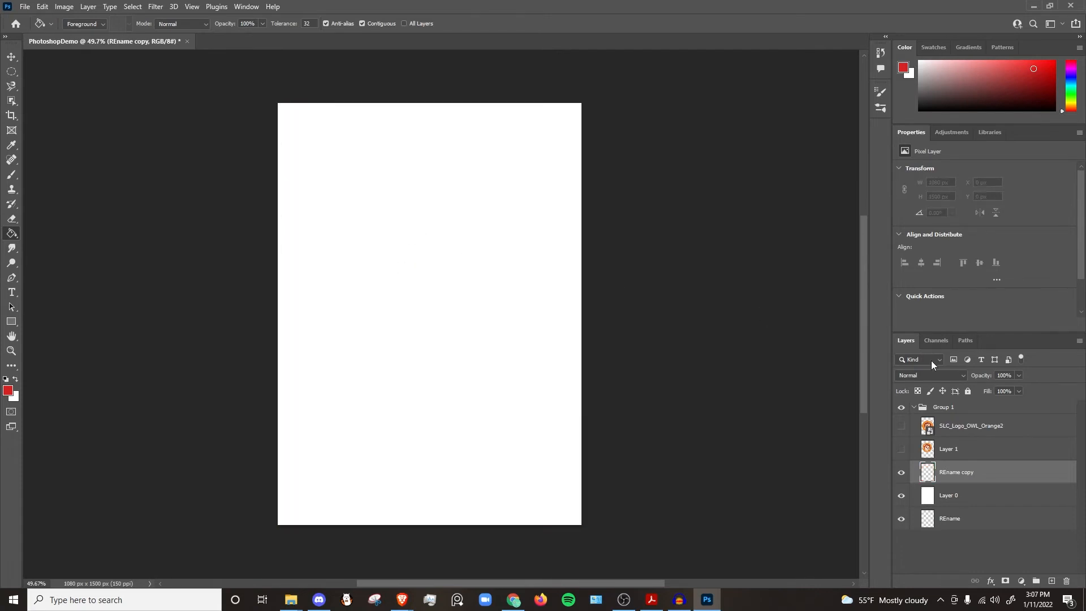
# Step: Make Layer 1 visible again
pyautogui.click(902, 450)
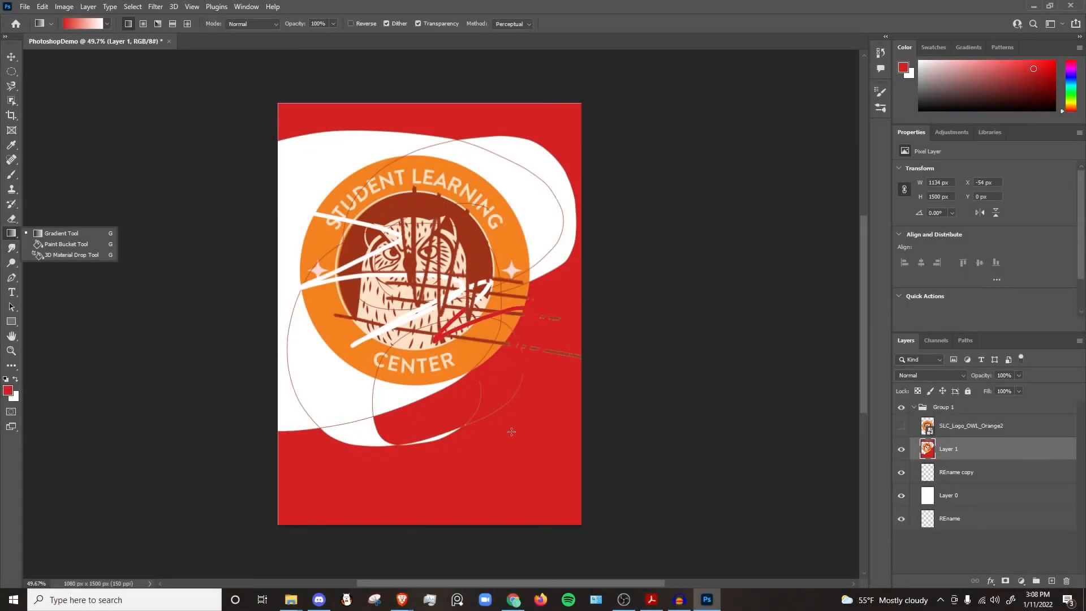
pyautogui.click(39, 273)
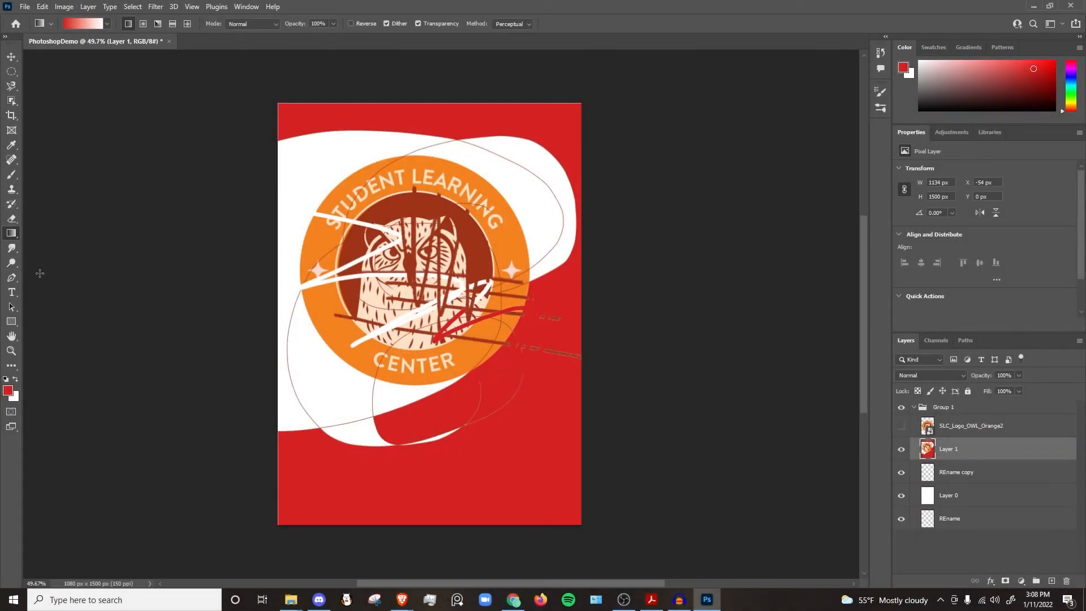
# Step: Clone part of the logo onto the lower right of Layer 1 with the Clone Stamp tool
pyautogui.click(12, 190)
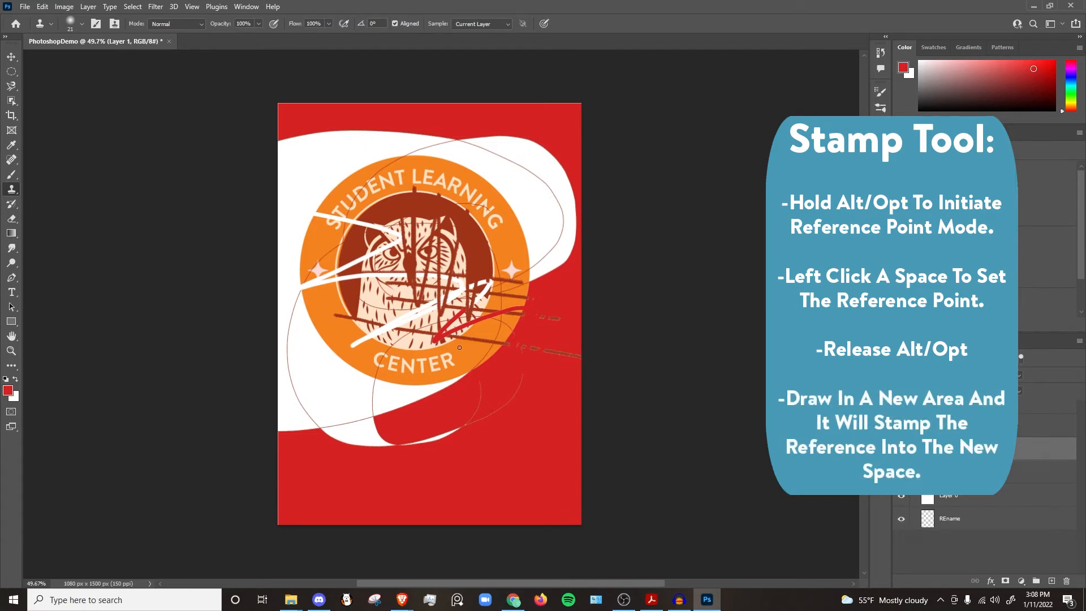
pyautogui.moveTo(527, 393)
pyautogui.mouseDown()
pyautogui.moveTo(505, 450)
pyautogui.moveTo(534, 401)
pyautogui.mouseUp()
pyautogui.moveTo(486, 444)
pyautogui.mouseDown()
pyautogui.moveTo(542, 378)
pyautogui.moveTo(451, 453)
pyautogui.moveTo(540, 367)
pyautogui.moveTo(438, 456)
pyautogui.moveTo(552, 359)
pyautogui.moveTo(491, 381)
pyautogui.moveTo(429, 456)
pyautogui.moveTo(540, 338)
pyautogui.moveTo(454, 408)
pyautogui.moveTo(404, 507)
pyautogui.moveTo(503, 457)
pyautogui.mouseUp()
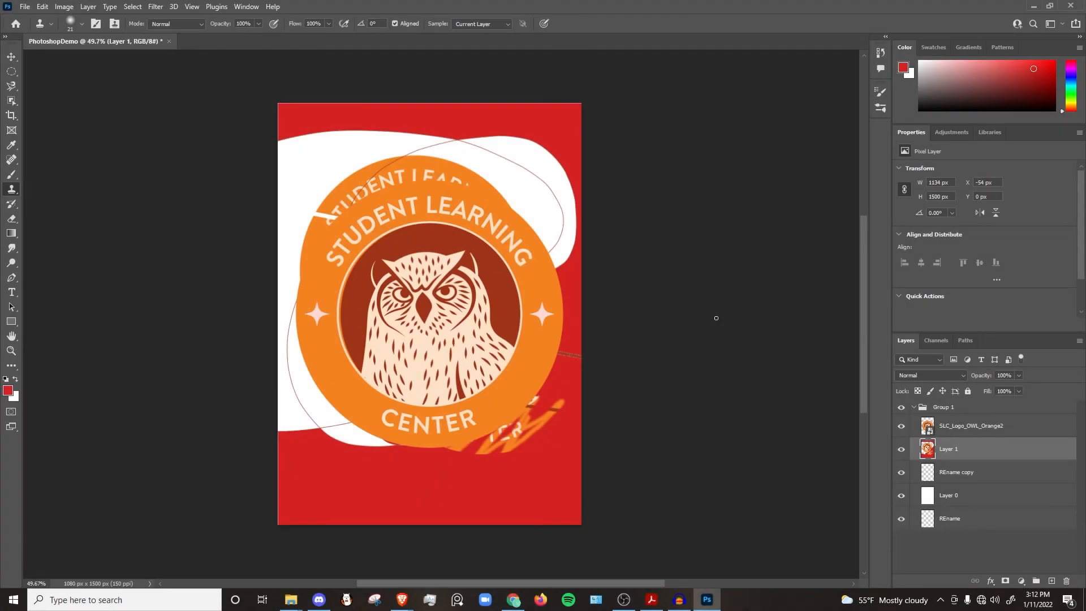
# Step: Add a Hue/Saturation adjustment layer above Layer 1
pyautogui.click(1022, 583)
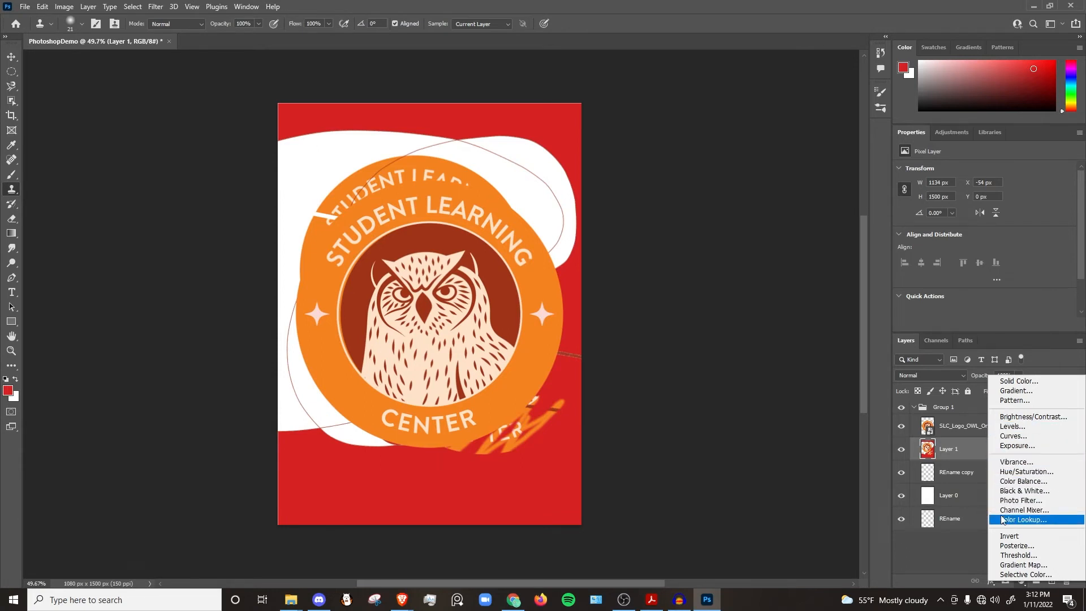
pyautogui.click(1013, 472)
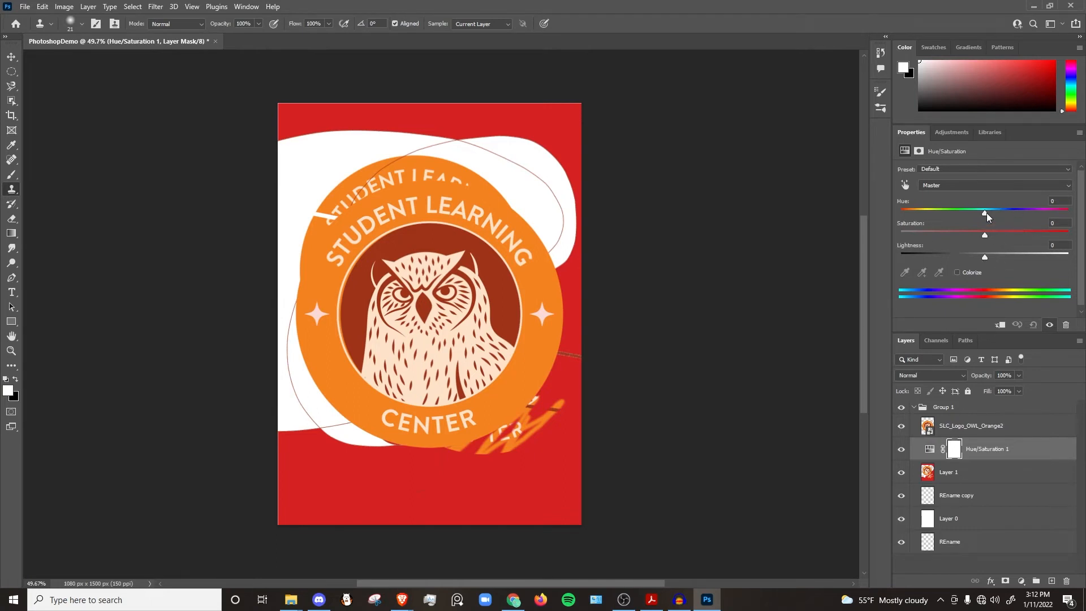
pyautogui.moveTo(986, 213); pyautogui.dragTo(982, 235)
# Step: Set the adjustment's hue to +8 while hiding and showing the SLC_Logo_OWL_Orange2 layer
pyautogui.click(902, 425)
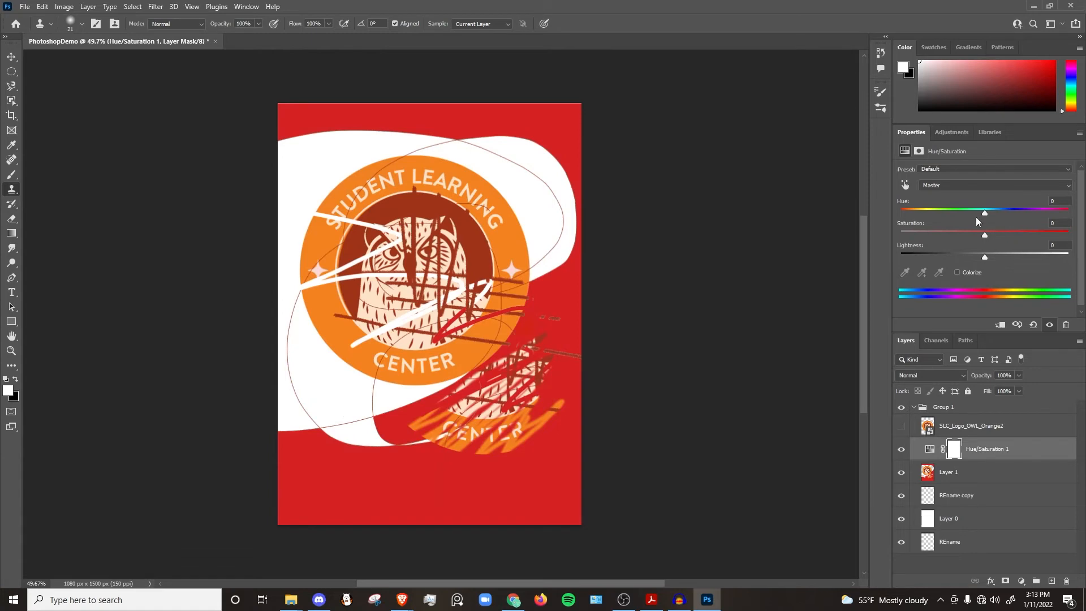
pyautogui.moveTo(985, 213); pyautogui.dragTo(1006, 214)
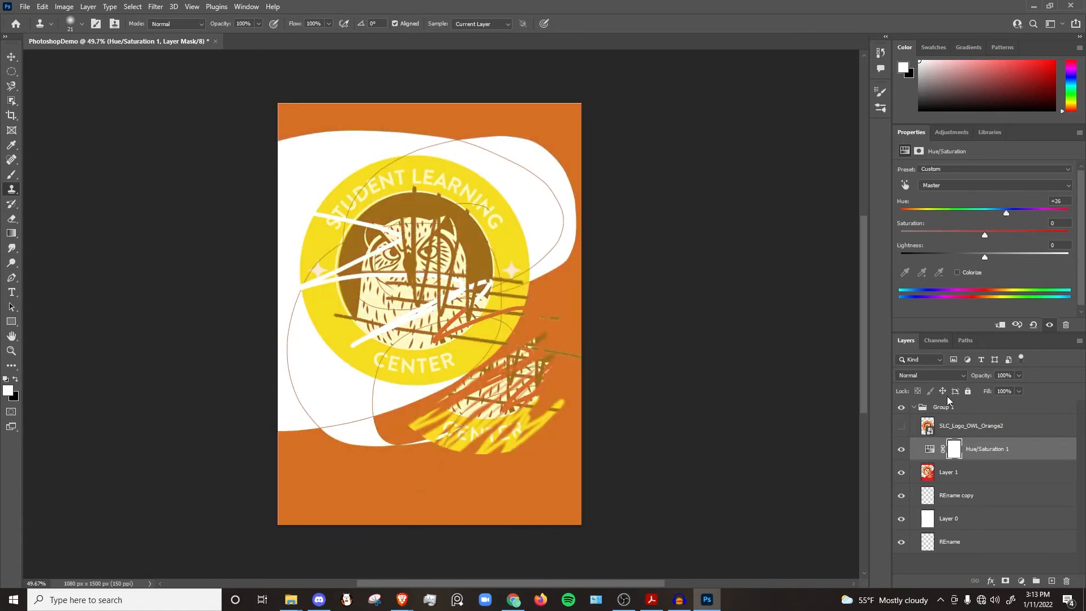
pyautogui.click(902, 427)
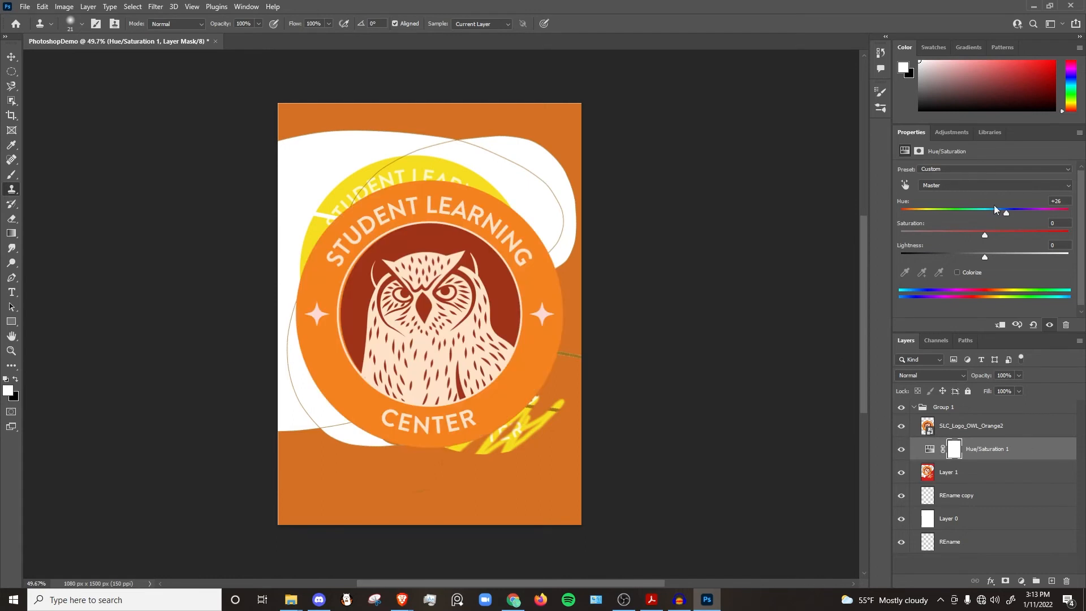
pyautogui.moveTo(1005, 218)
pyautogui.mouseDown()
pyautogui.moveTo(973, 211)
pyautogui.moveTo(991, 213)
pyautogui.mouseUp()
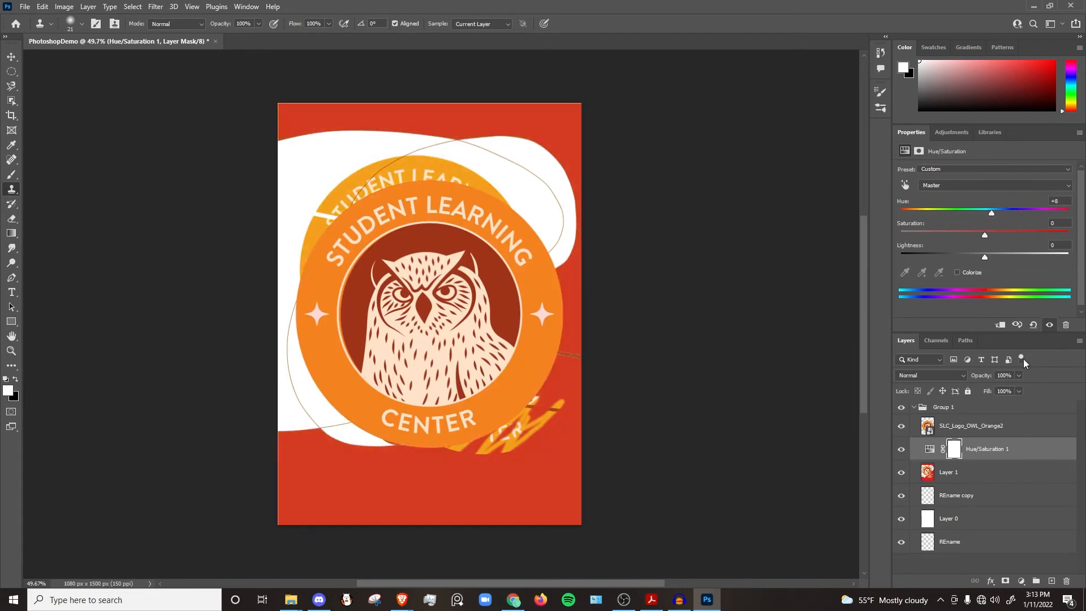
# Step: Move the Hue/Saturation layer above the logo layer and set its hue to +3
pyautogui.moveTo(1013, 450); pyautogui.dragTo(999, 418)
pyautogui.moveTo(991, 212)
pyautogui.mouseDown()
pyautogui.moveTo(959, 212)
pyautogui.moveTo(1037, 216)
pyautogui.moveTo(987, 218)
pyautogui.mouseUp()
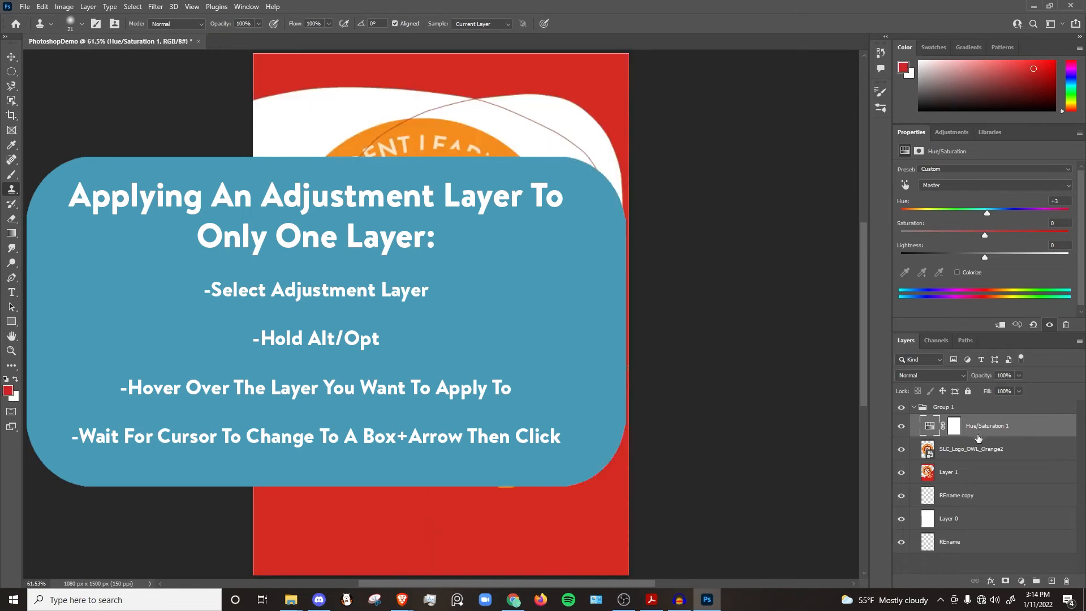
# Step: Clip the Hue/Saturation layer to Layer 1 and move the logo layer below Layer 1
pyautogui.moveTo(983, 426); pyautogui.dragTo(977, 449)
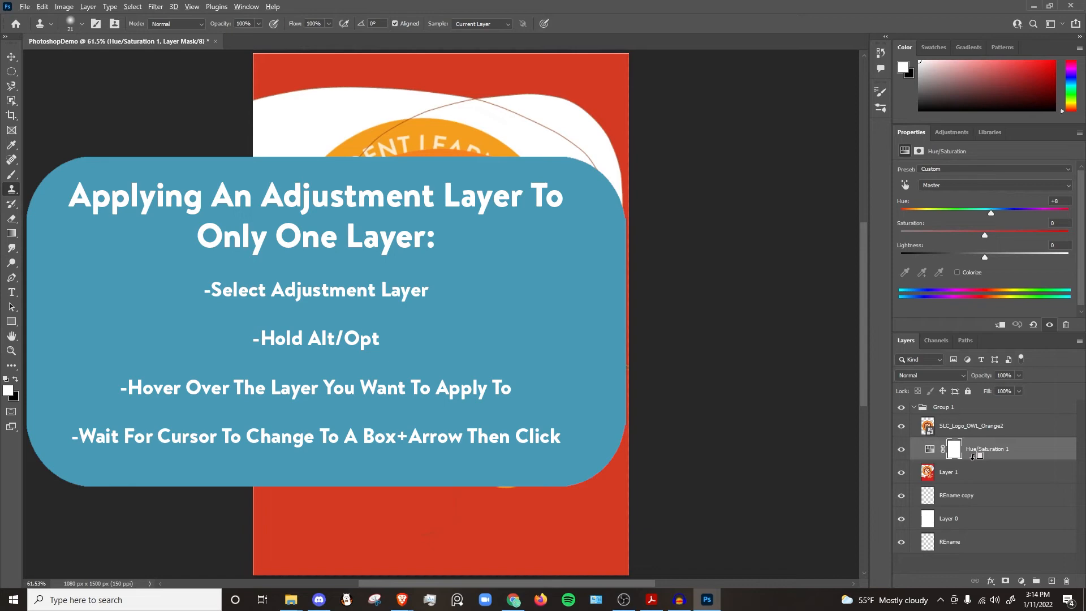
pyautogui.keyDown('alt'); pyautogui.click(972, 458); pyautogui.keyUp('alt')
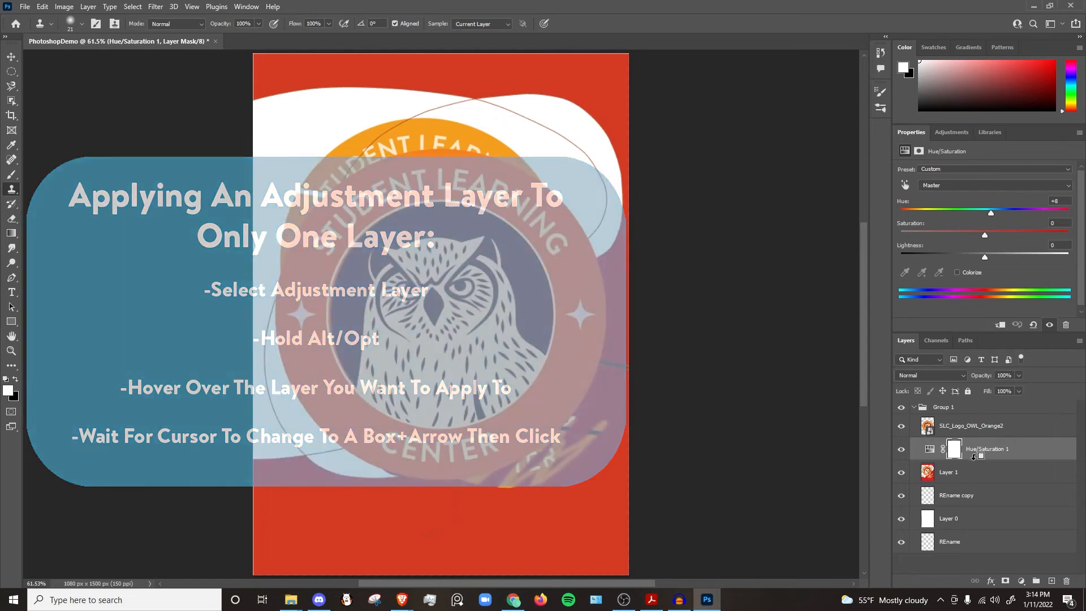
pyautogui.moveTo(912, 431); pyautogui.dragTo(940, 485)
pyautogui.click(965, 451)
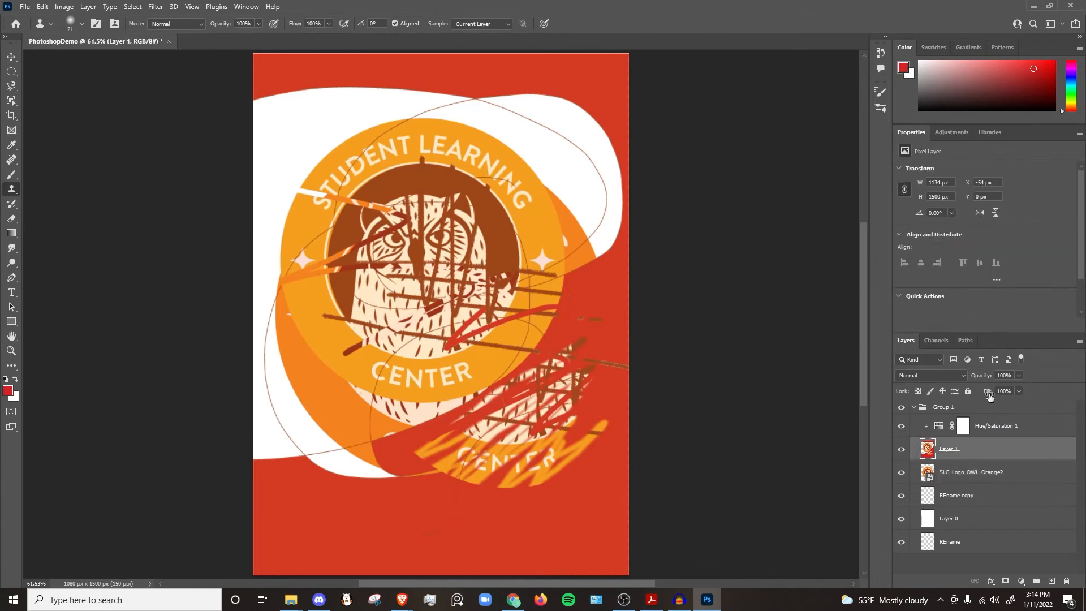
# Step: Set the clipped Hue/Saturation layer's hue to +96
pyautogui.click(988, 428)
pyautogui.moveTo(990, 213); pyautogui.dragTo(963, 226)
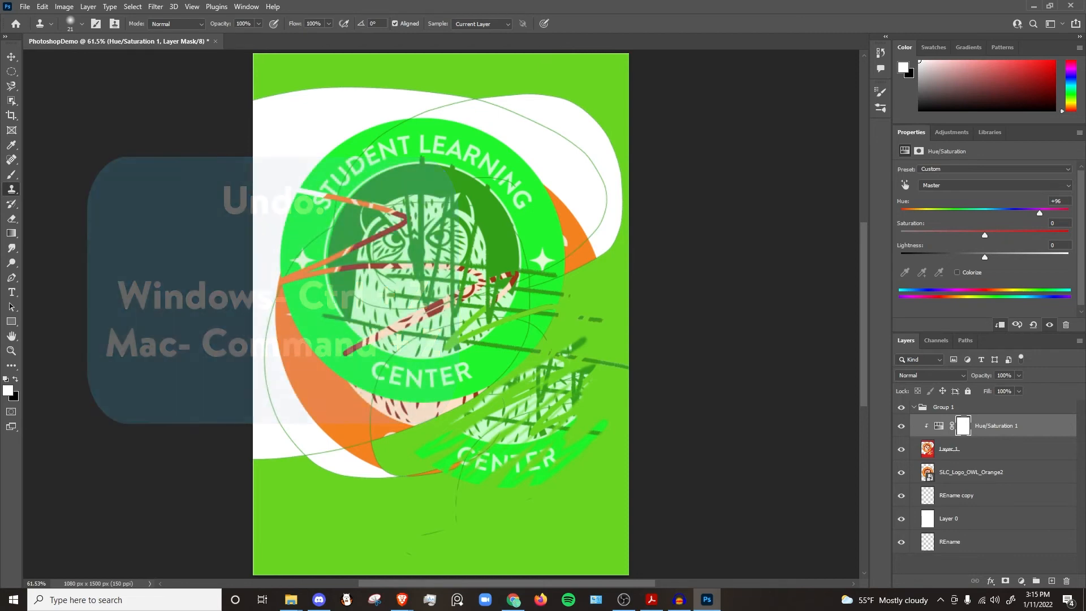
# Step: Undo the recent edits one at a time
pyautogui.hotkey('ctrl', 'z')
pyautogui.hotkey('ctrl', 'z')
pyautogui.hotkey('ctrl', 'z')
pyautogui.hotkey('ctrl', 'z')
pyautogui.hotkey('ctrl', 'z')
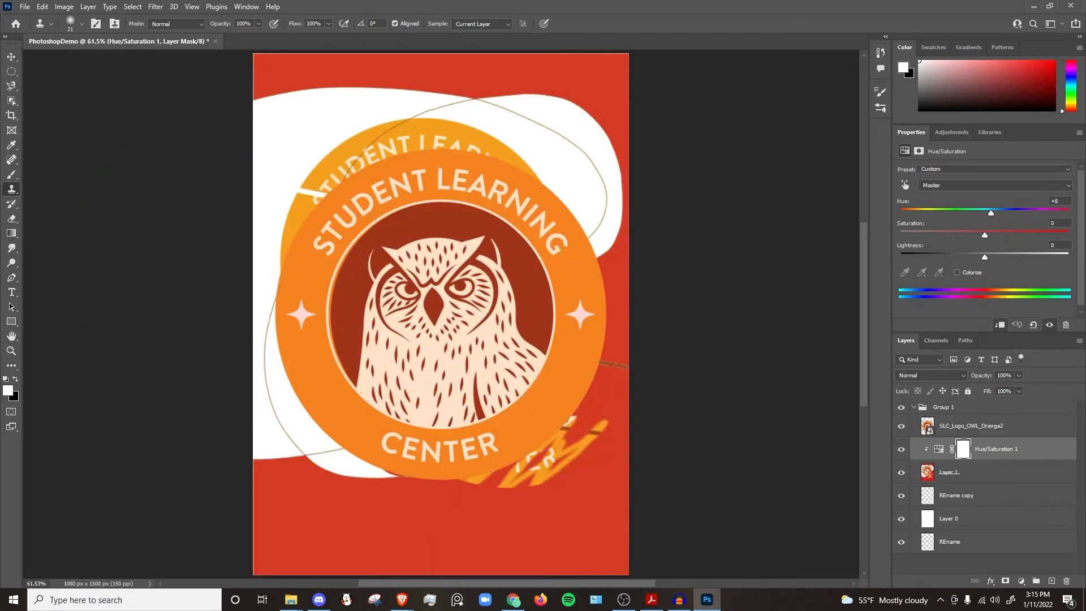
pyautogui.hotkey('ctrl', 'z')
pyautogui.hotkey('ctrl', 'z')
pyautogui.hotkey('ctrl', 'z')
pyautogui.hotkey('ctrl', 'z')
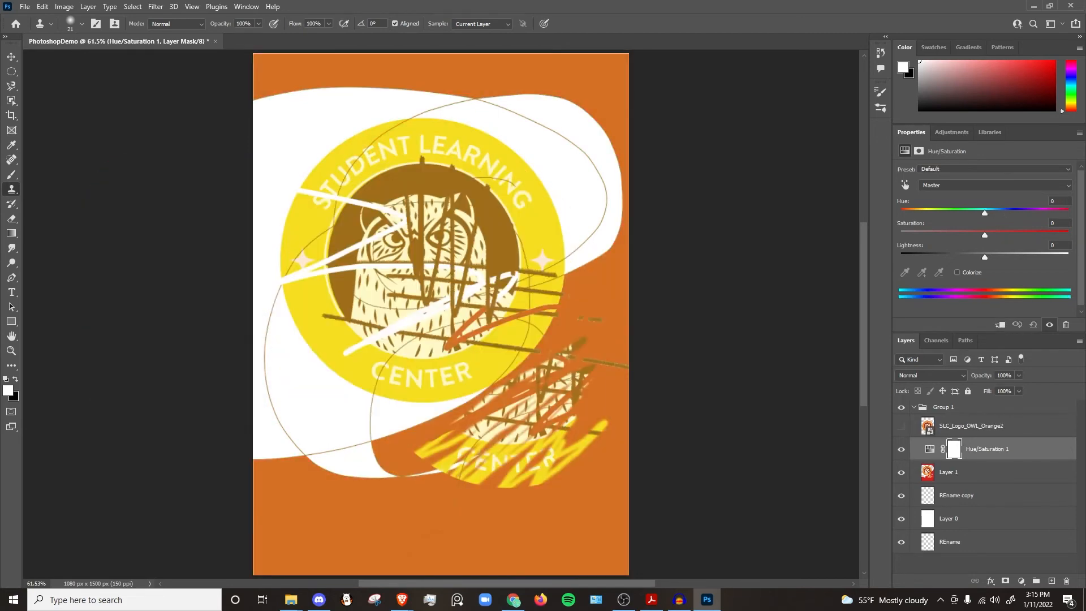
pyautogui.hotkey('ctrl', 'z')
pyautogui.hotkey('ctrl', 'z')
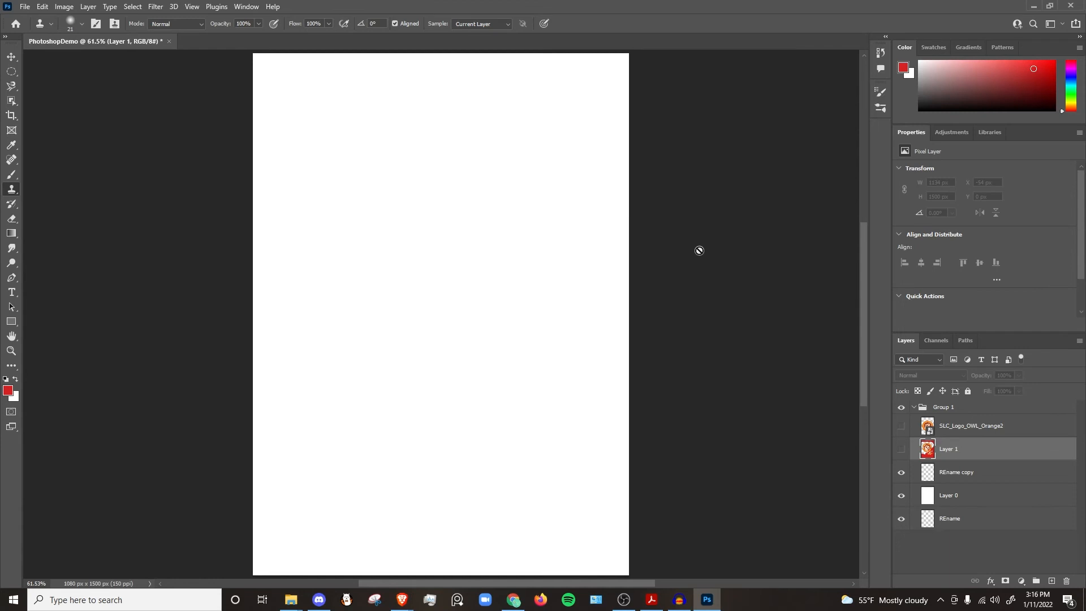
# Step: Open the History panel and enlarge it to show the full list of states
pyautogui.click(247, 7)
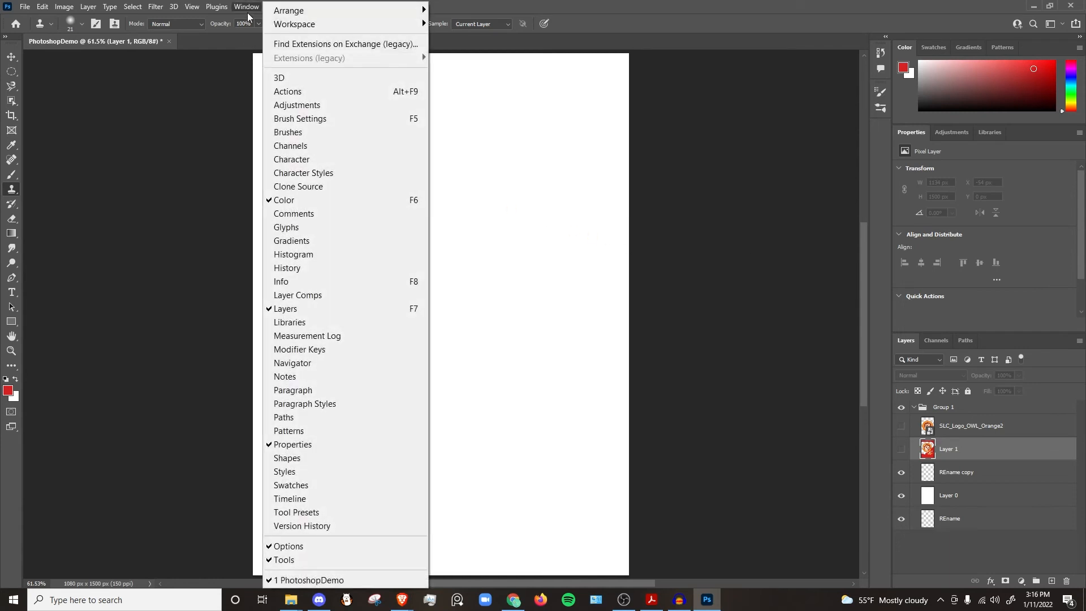
pyautogui.click(300, 270)
pyautogui.moveTo(814, 120); pyautogui.dragTo(813, 509)
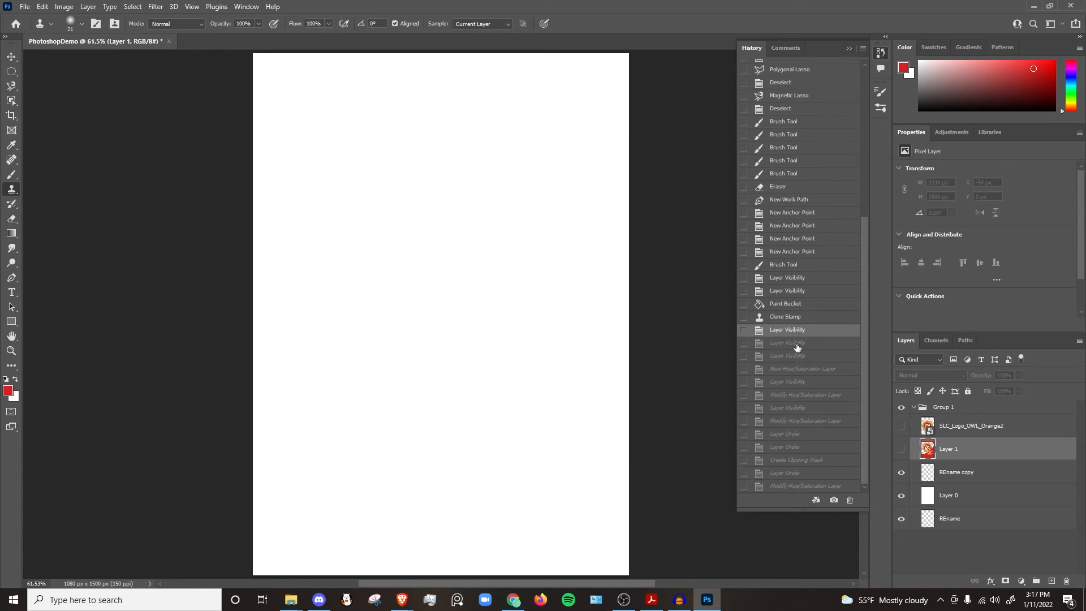
# Step: Jump between earlier and later History states to revisit previous stages of the editing
pyautogui.click(792, 241)
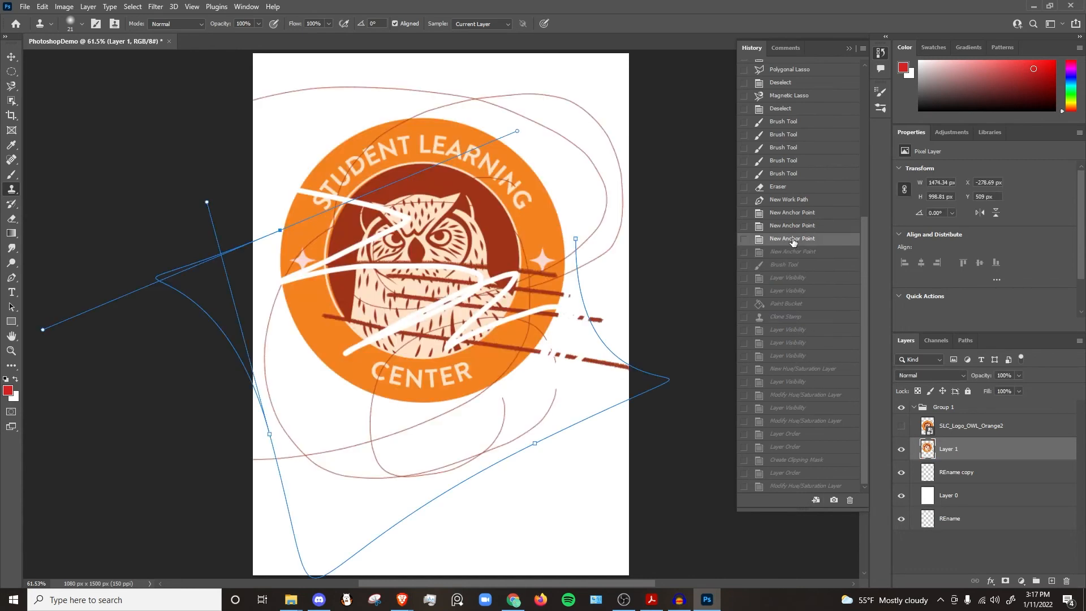
pyautogui.click(802, 477)
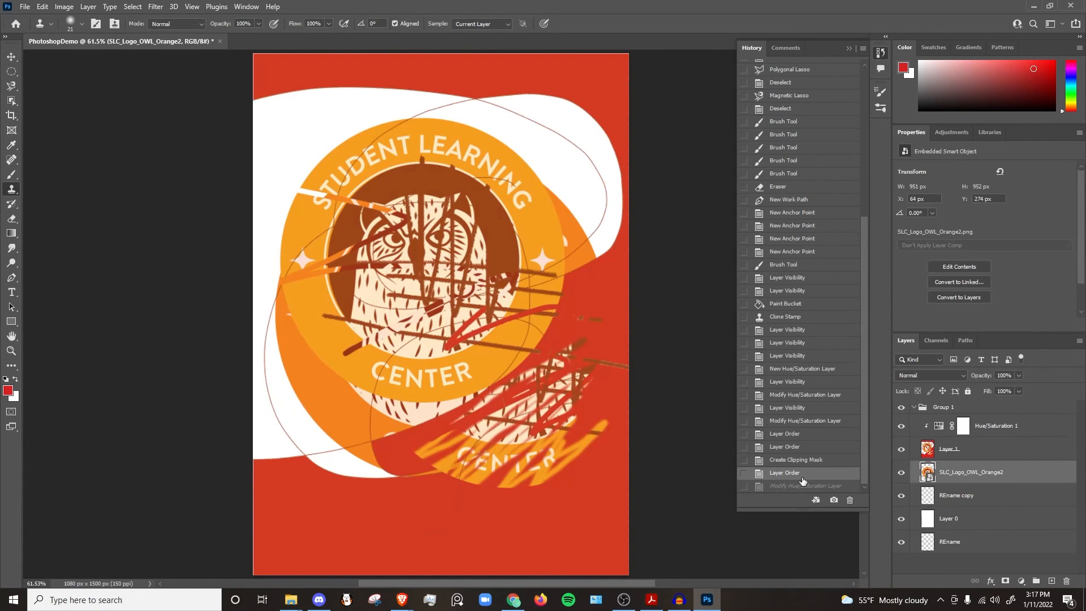
pyautogui.click(802, 486)
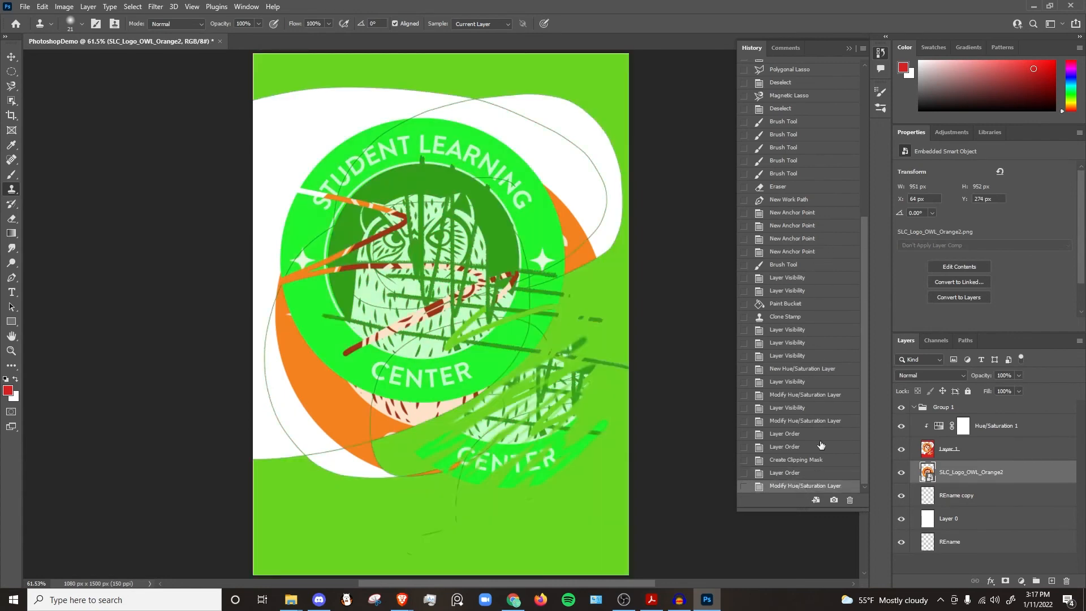
pyautogui.click(795, 268)
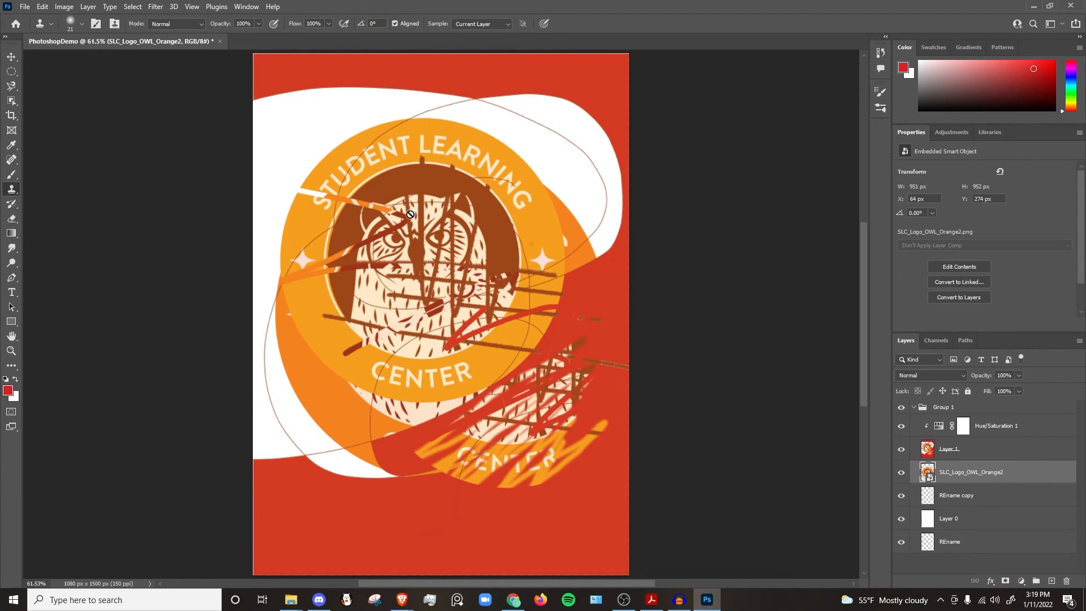
# Step: Save the document as PhotoshopDemo.psd in Photoshop format with Maximize Compatibility on
pyautogui.click(30, 7)
pyautogui.moveTo(24, 8)
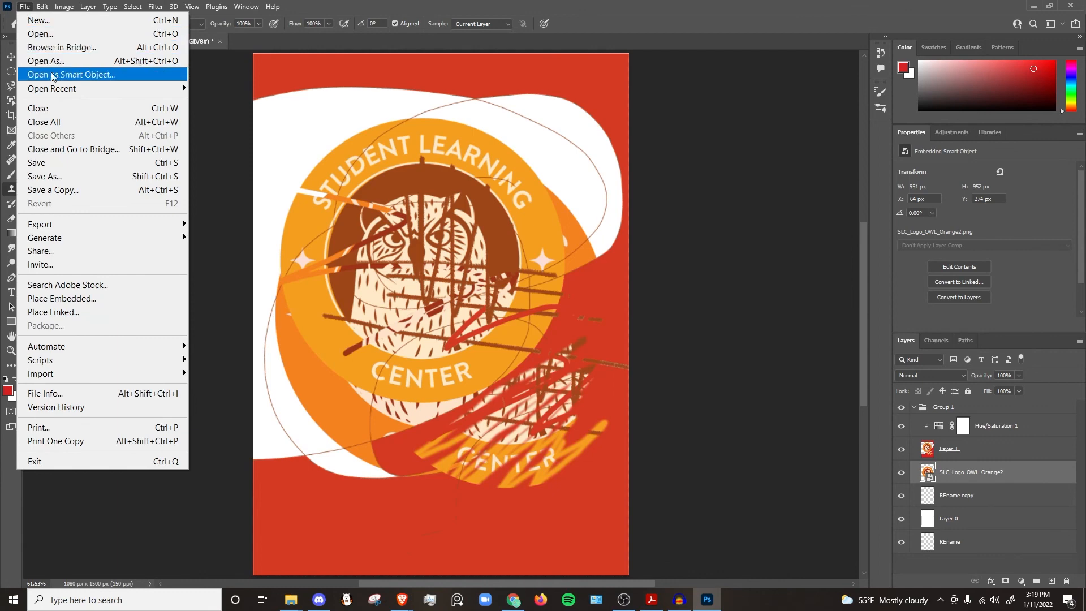
pyautogui.click(51, 180)
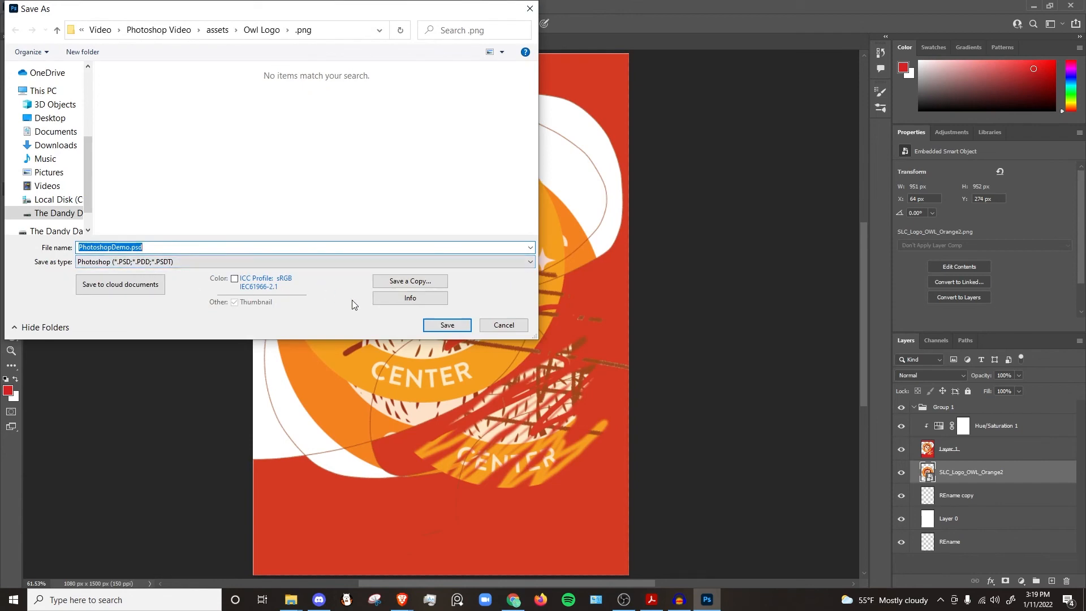
pyautogui.click(461, 329)
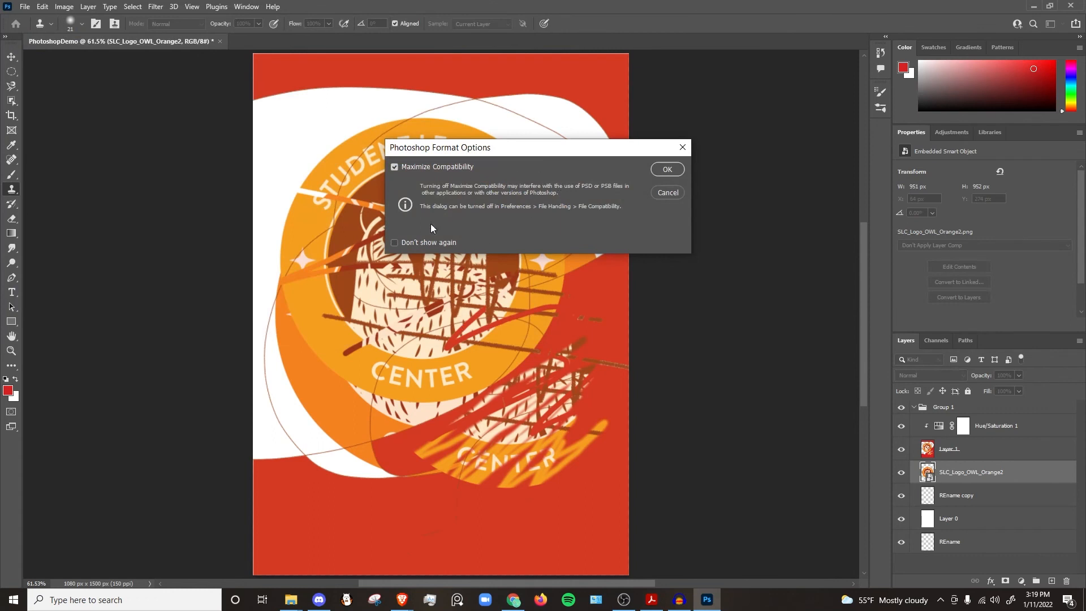
pyautogui.click(667, 170)
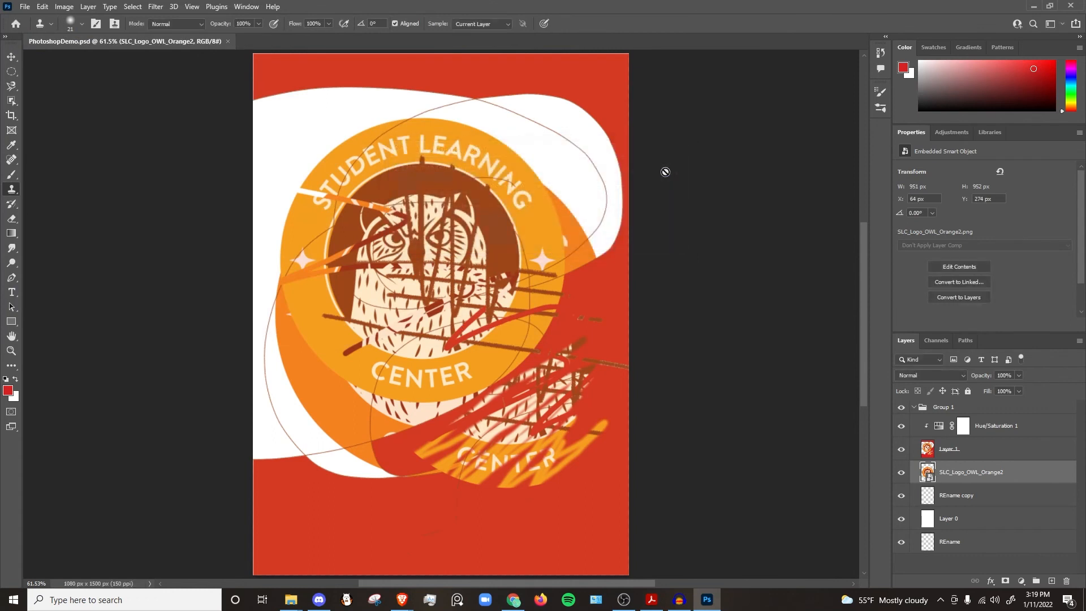
pyautogui.click(24, 7)
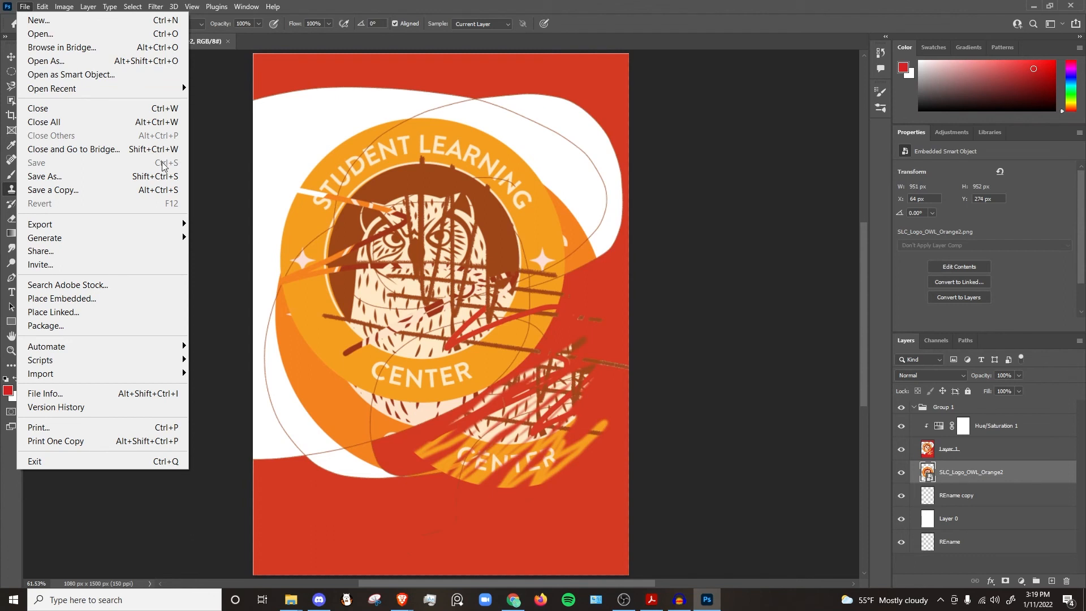
pyautogui.click(202, 159)
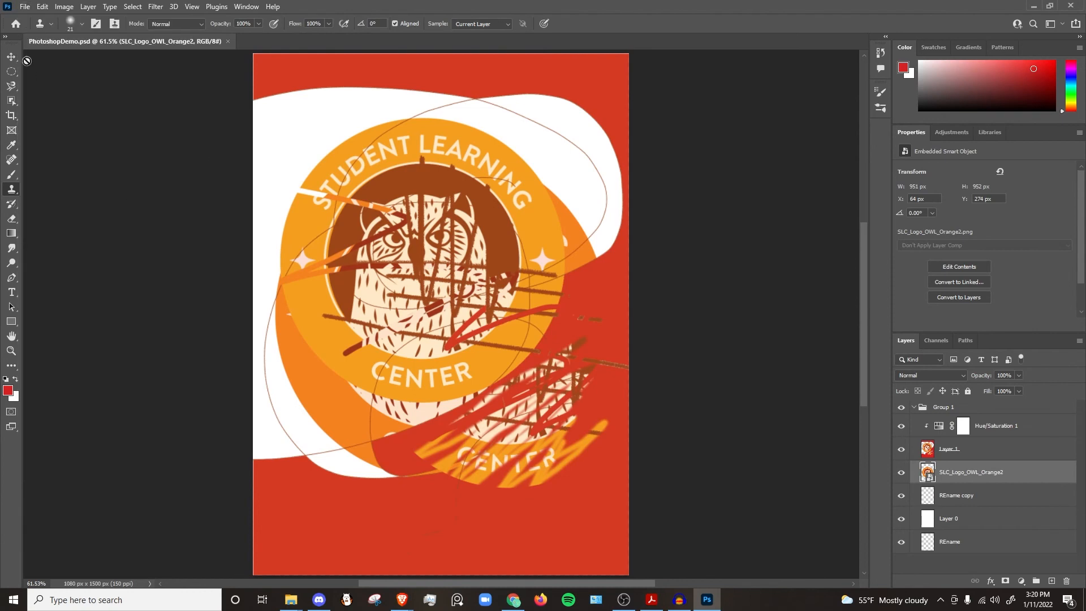
pyautogui.click(24, 8)
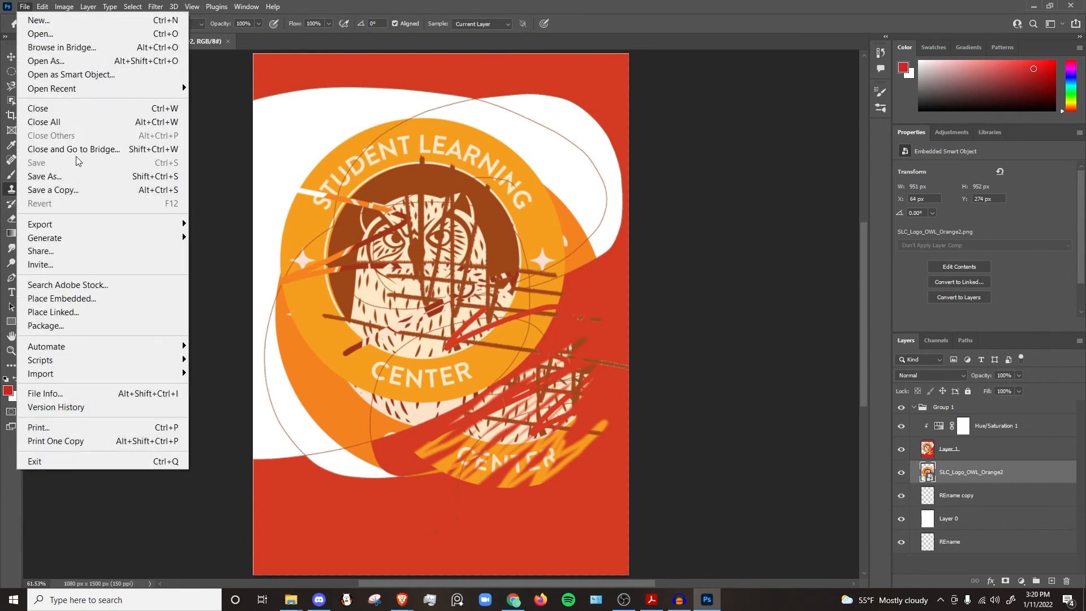
pyautogui.click(59, 177)
pyautogui.click(138, 261)
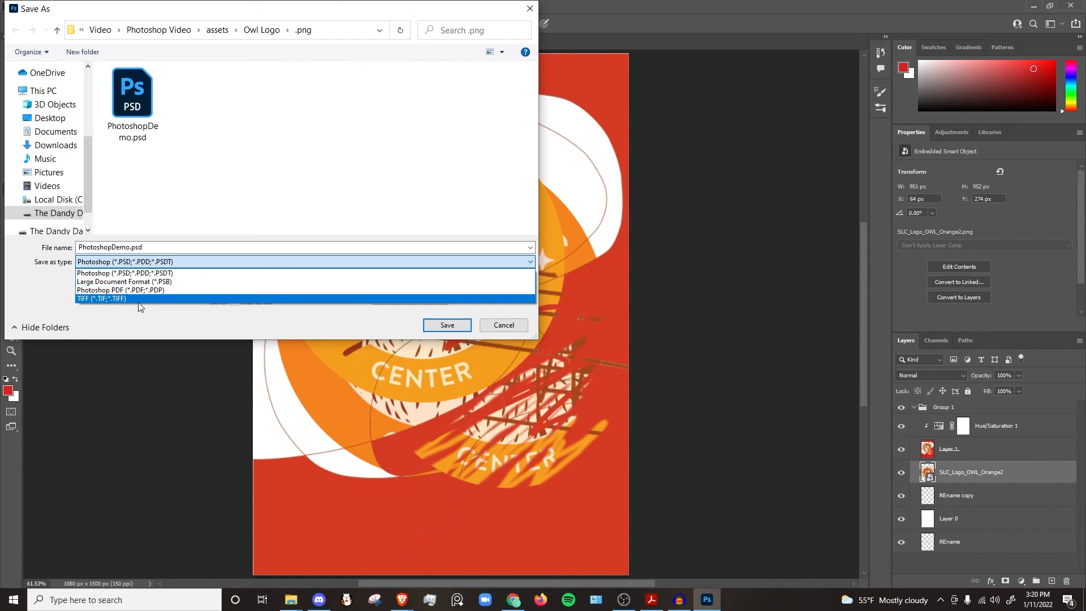
pyautogui.click(491, 327)
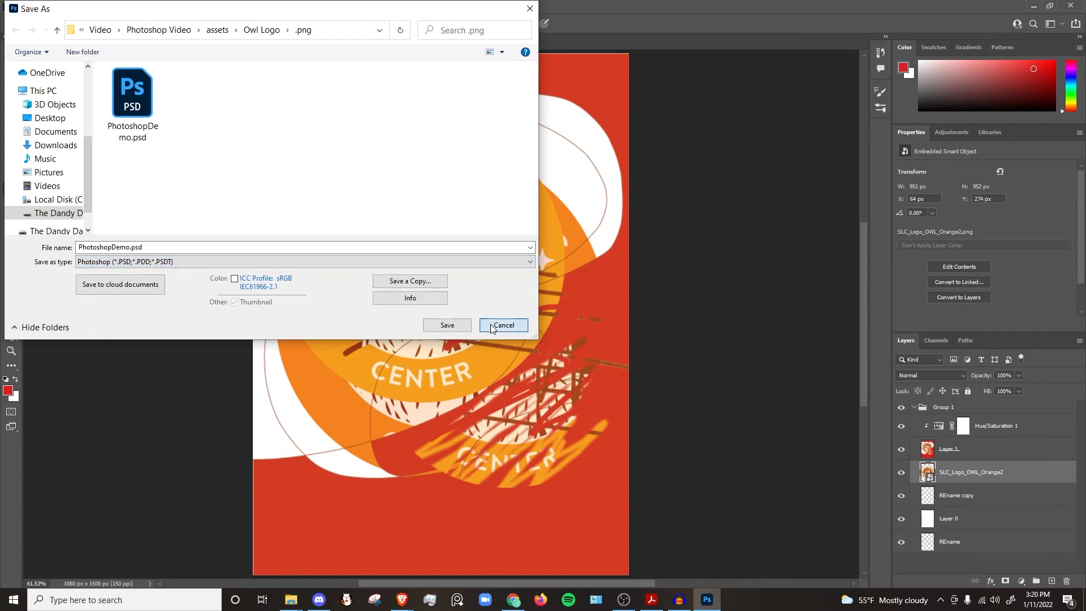
pyautogui.click(491, 327)
# Step: Save a copy as PNG named PhotoshopDemo copy.png in the assets folder with large file size
pyautogui.click(25, 7)
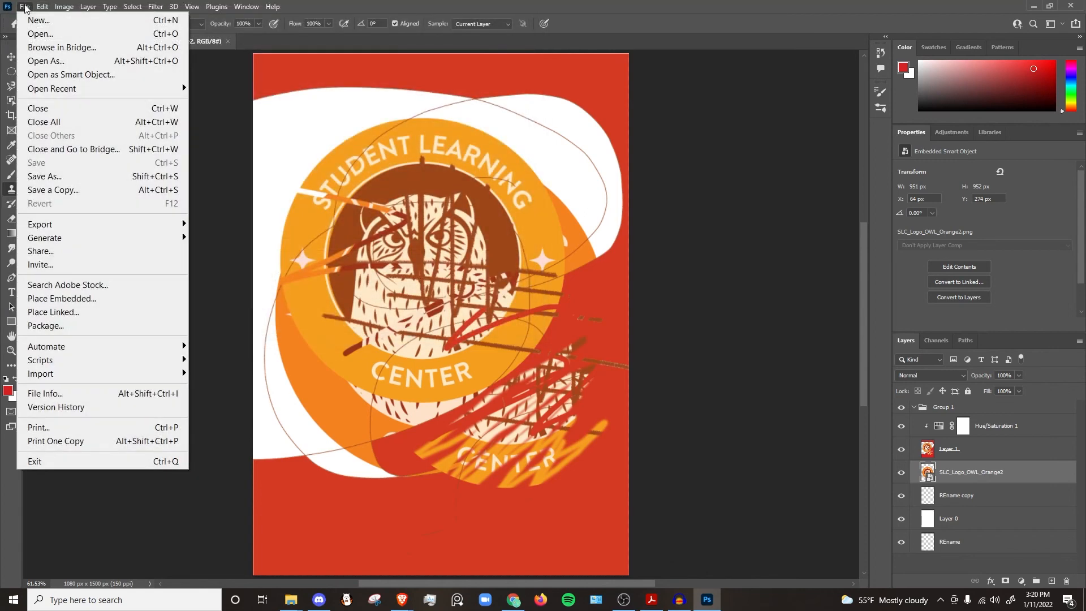
pyautogui.click(60, 189)
pyautogui.click(94, 261)
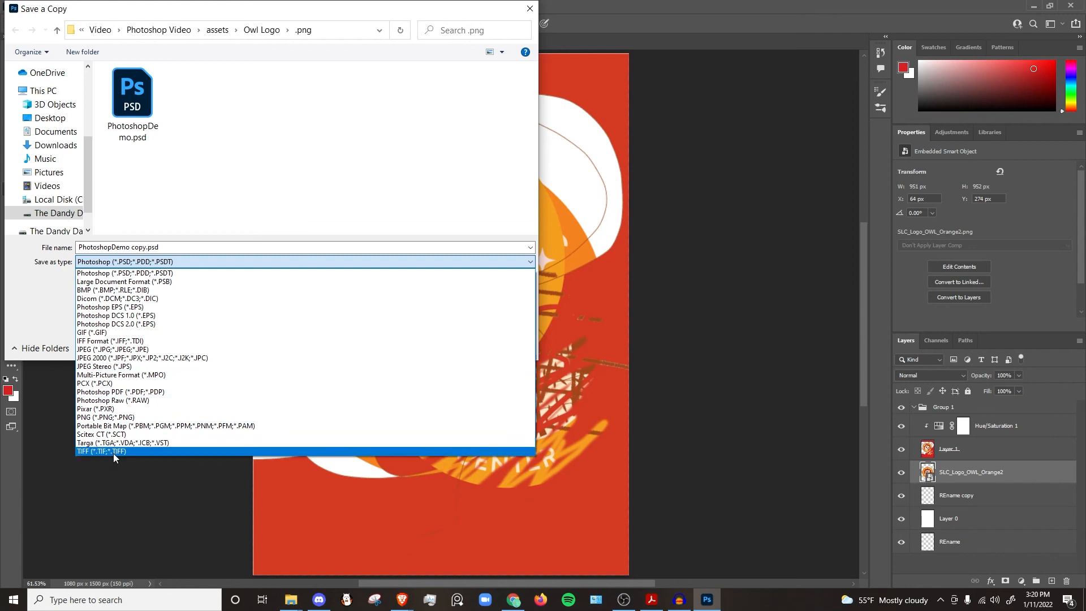
pyautogui.click(116, 417)
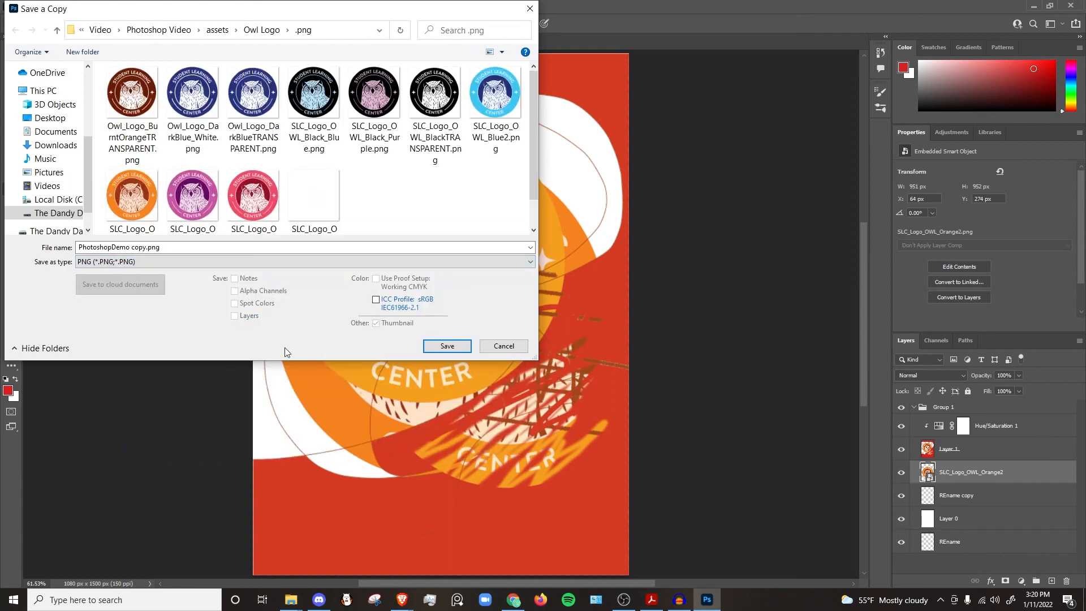
pyautogui.click(217, 29)
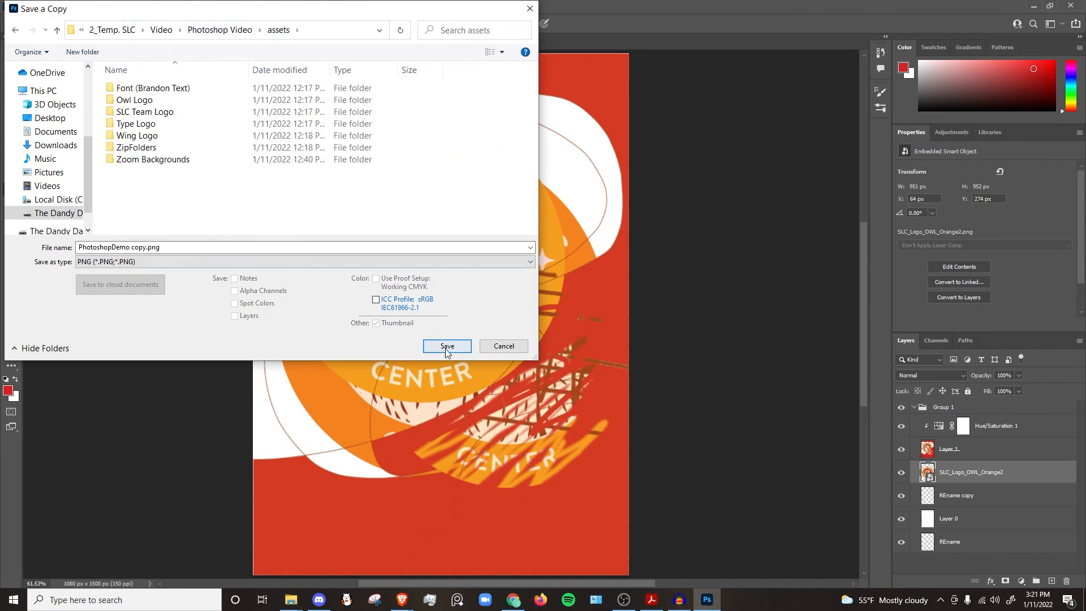
pyautogui.click(446, 347)
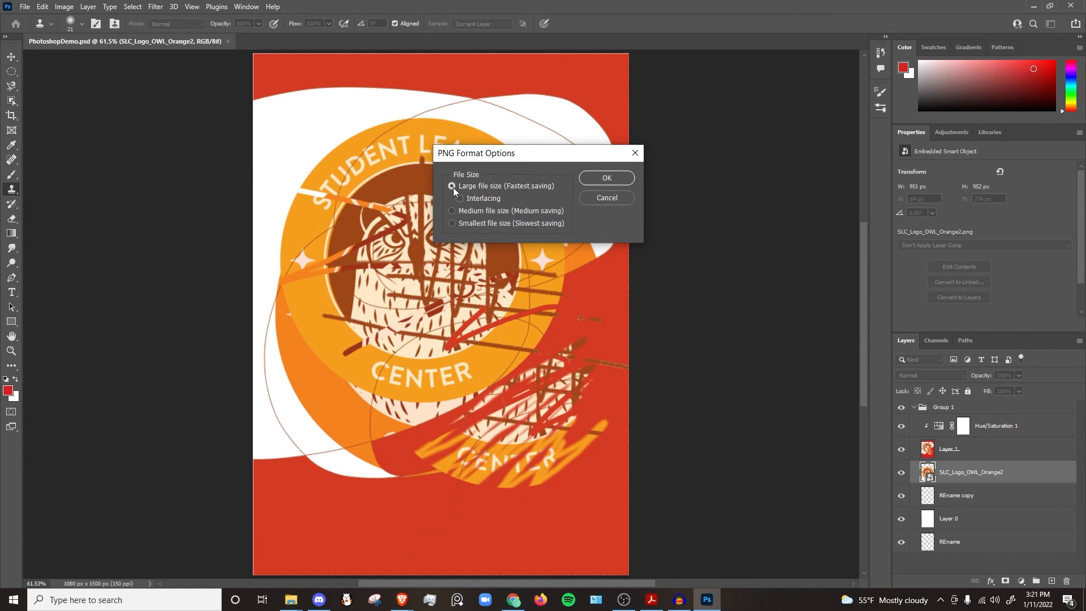
pyautogui.click(493, 210)
pyautogui.click(453, 186)
pyautogui.click(603, 179)
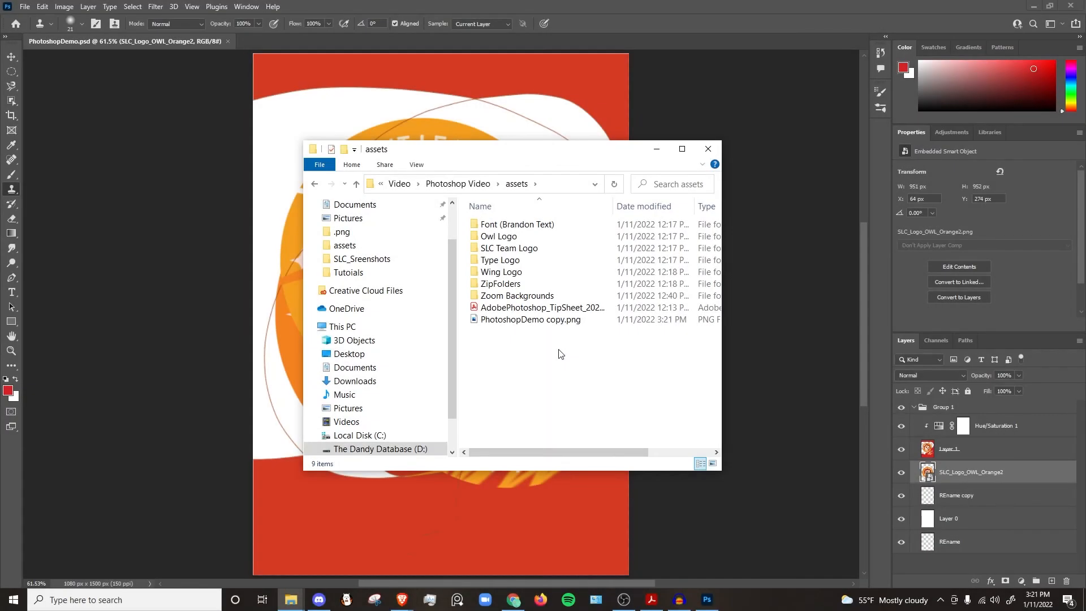
# Step: Open the exported PhotoshopDemo copy.png from the assets folder in the Photos app to check it, then close it
pyautogui.doubleClick(553, 320)
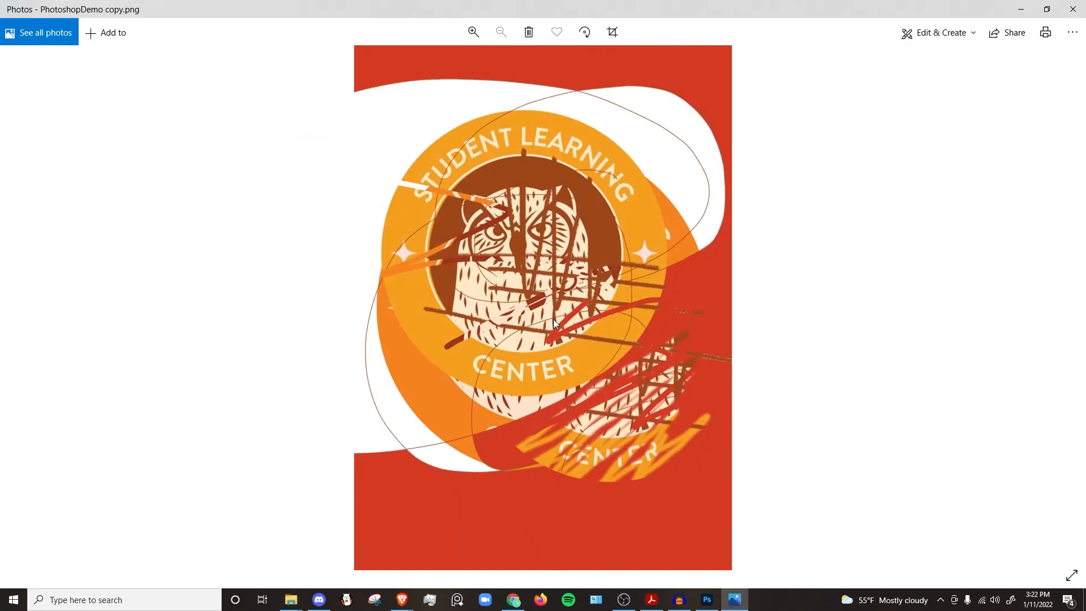
pyautogui.click(1074, 9)
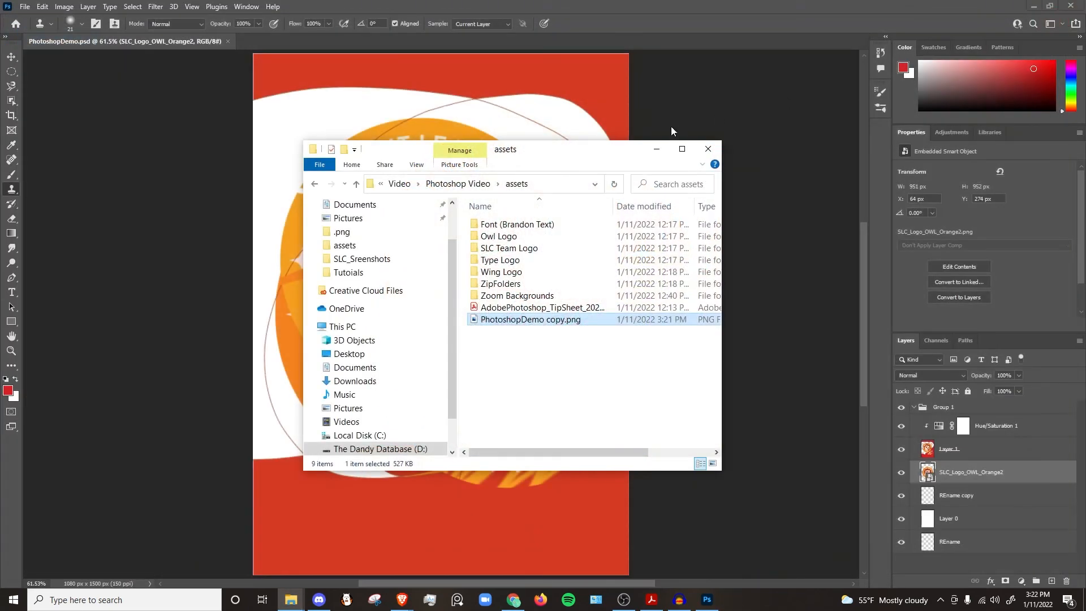
pyautogui.click(657, 148)
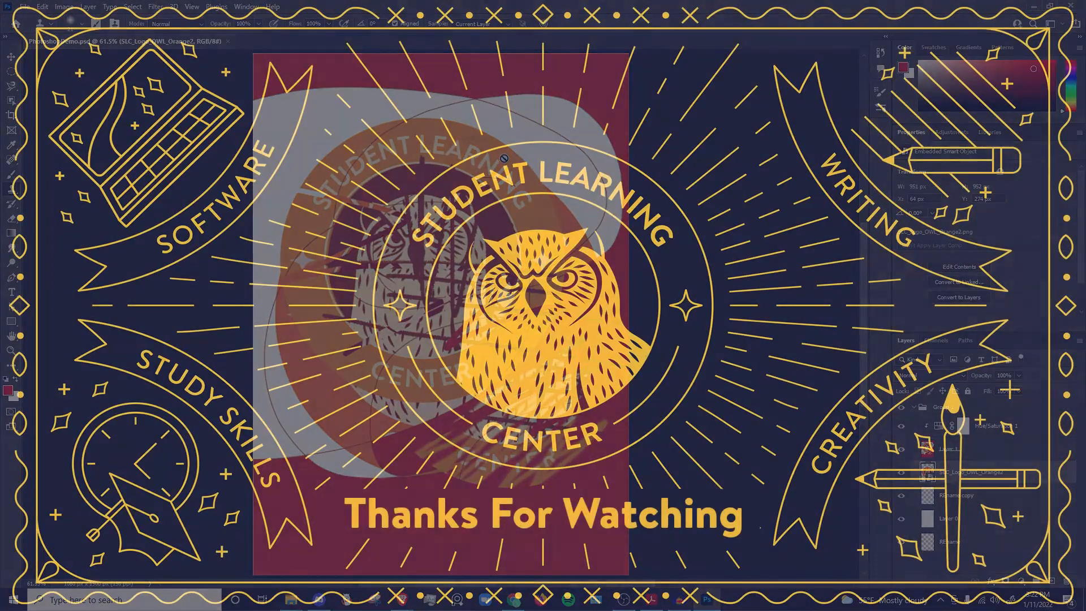